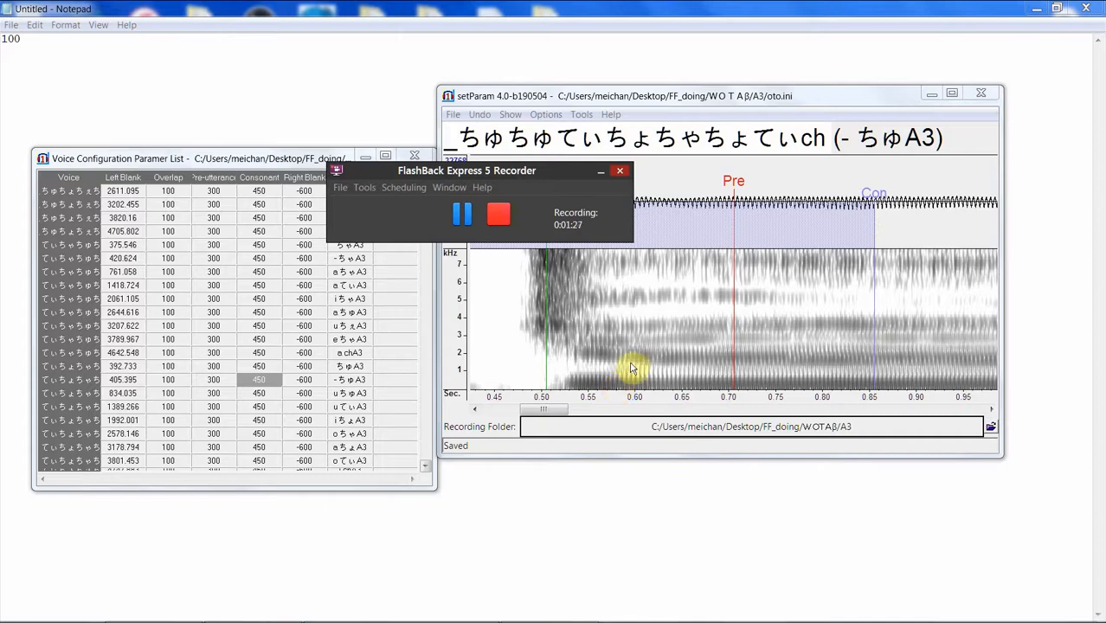
Step: Set the time zoom to x1 to display the whole waveform, and hide the spectrum
click(580, 115)
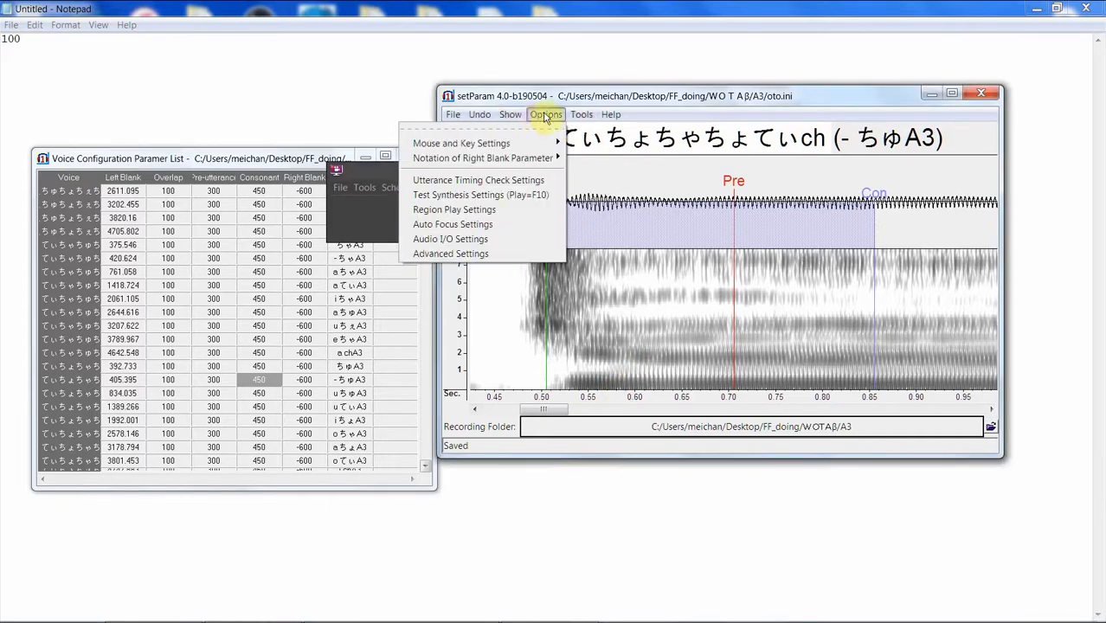
mouse_move(510, 116)
mouse_move(433, 147)
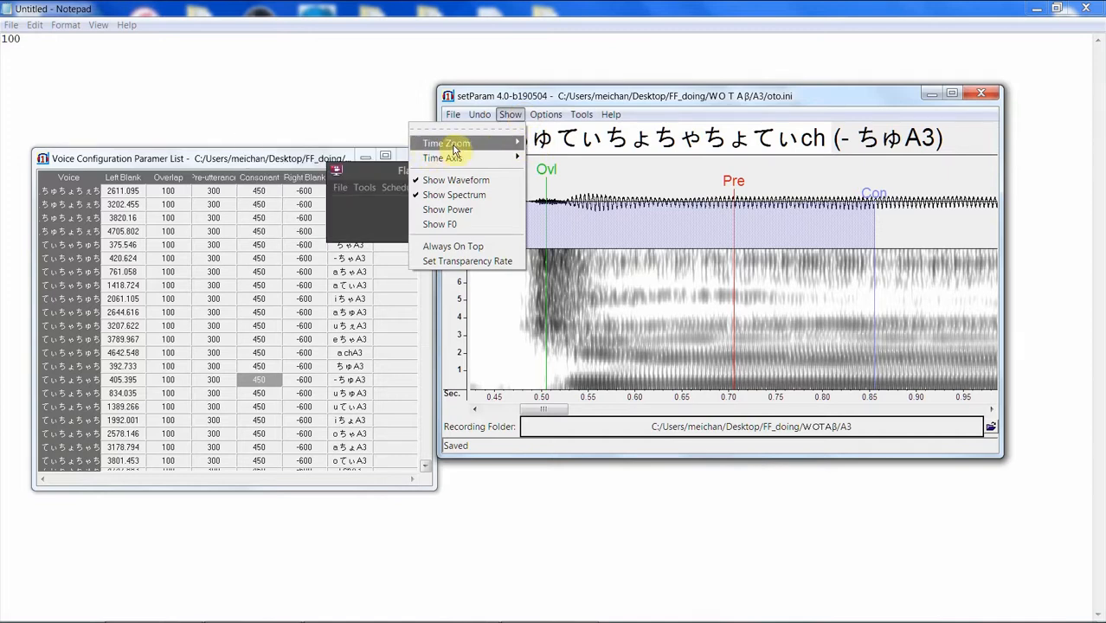
click(373, 143)
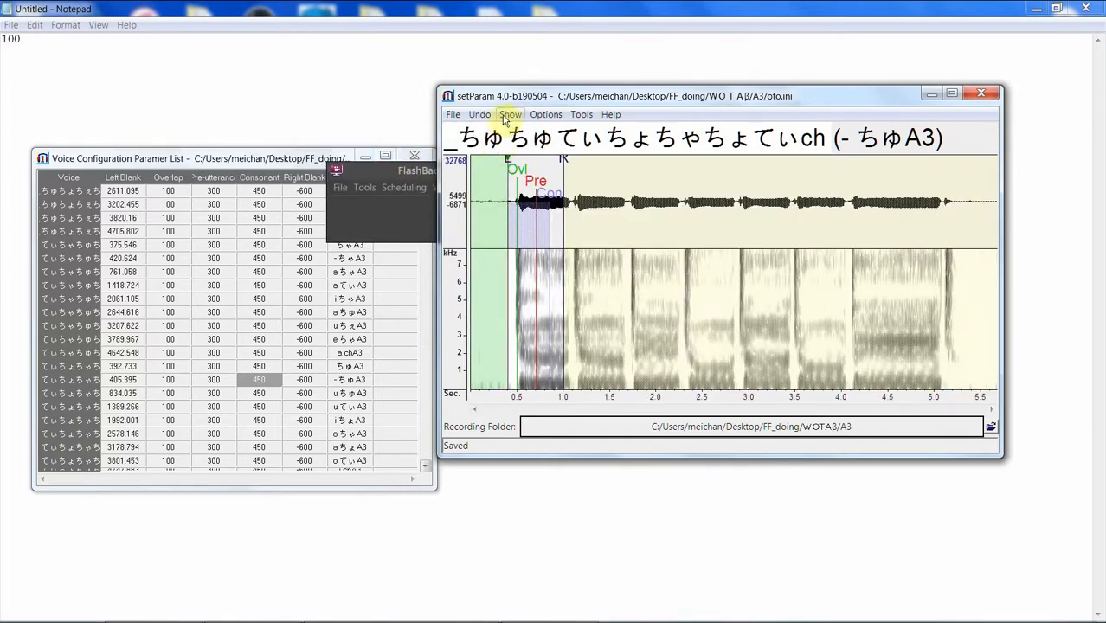
click(509, 114)
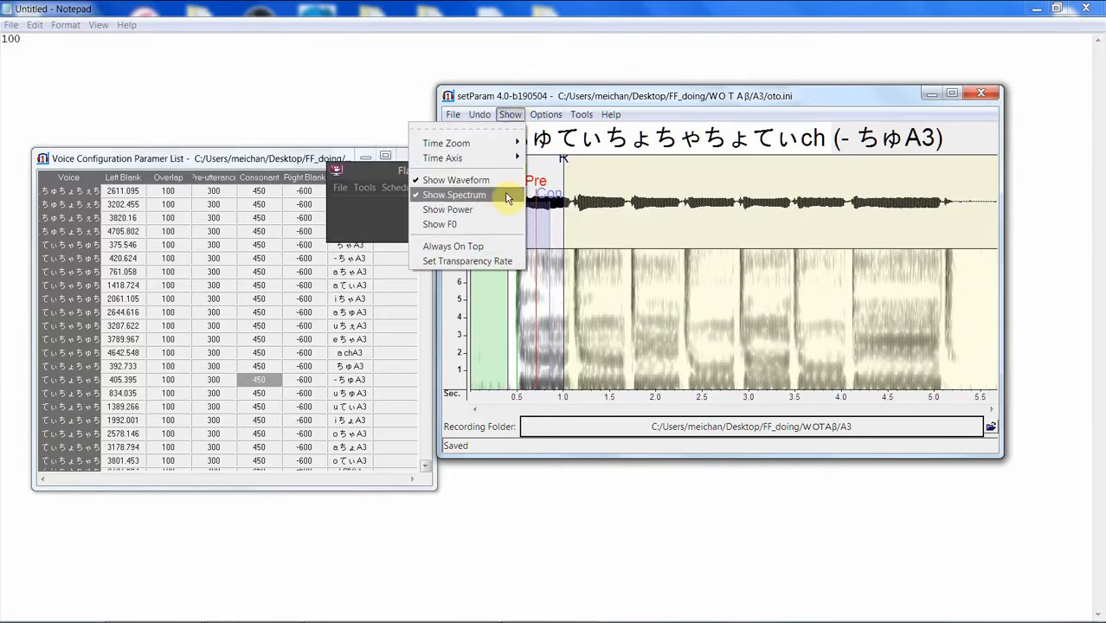
click(509, 198)
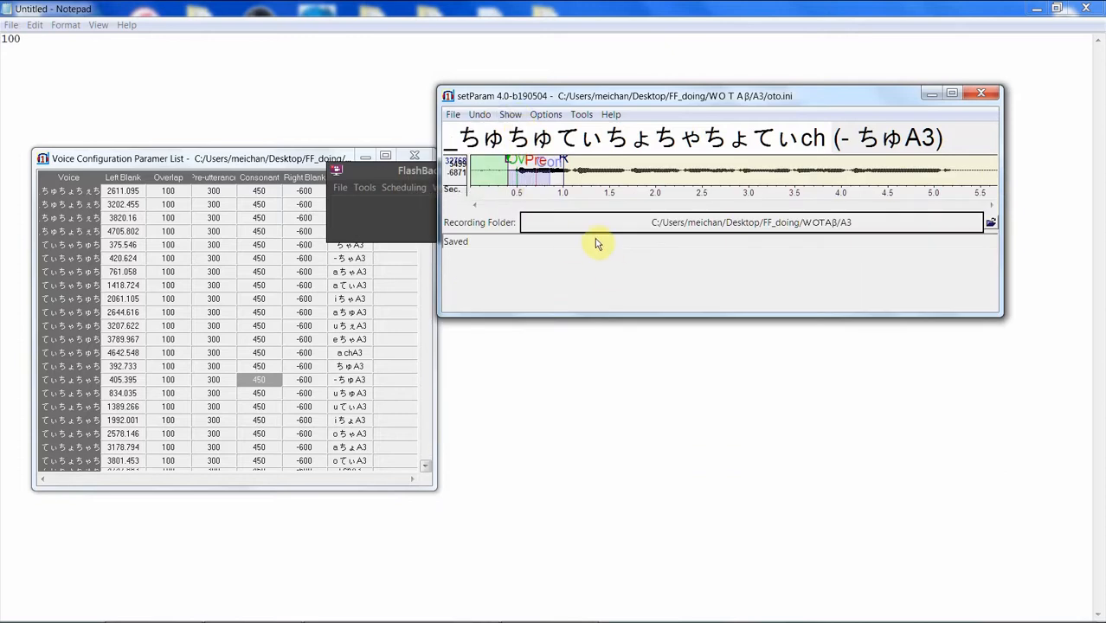
drag(608, 315, 623, 352)
Step: Select the Left Blank value of the first entry, - あA3, in the voice parameter list
drag(280, 161, 285, 147)
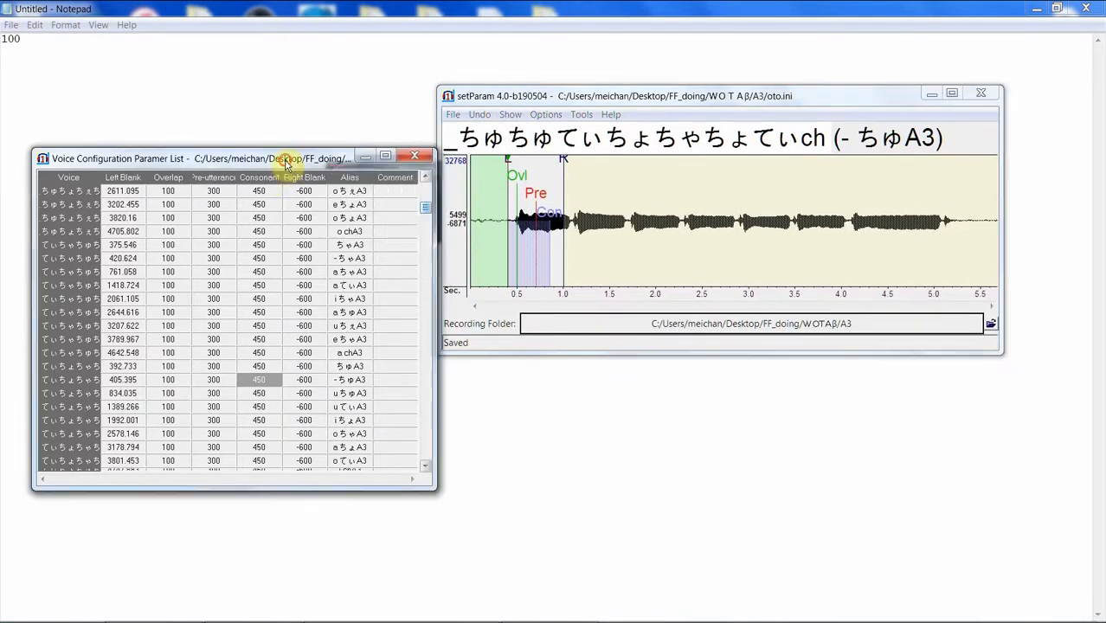
scroll(309, 221, up, 5)
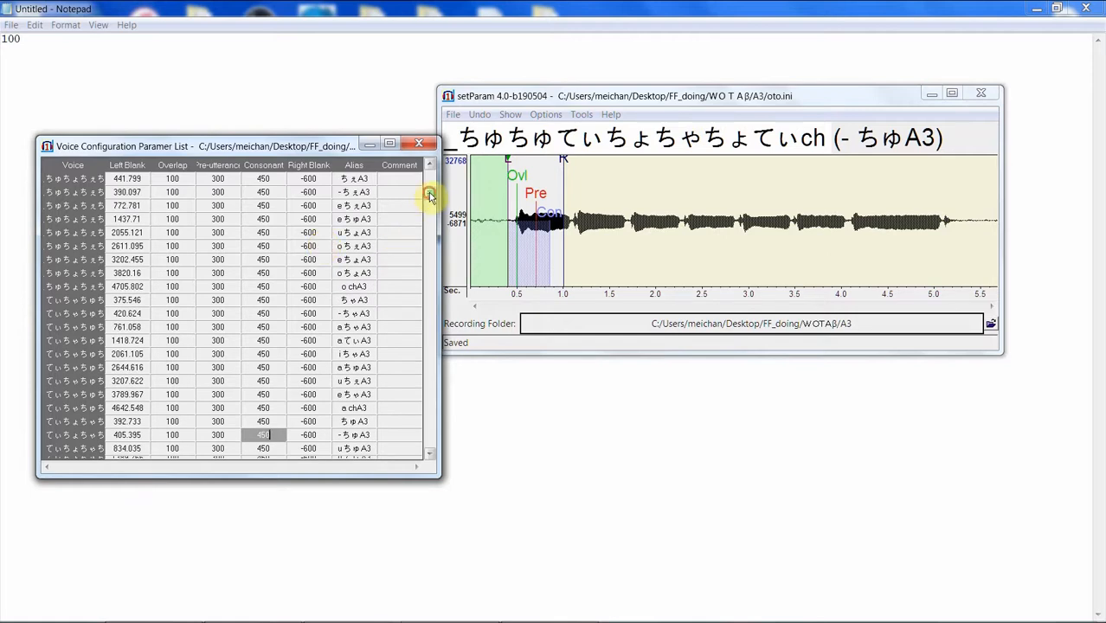
drag(430, 190, 429, 175)
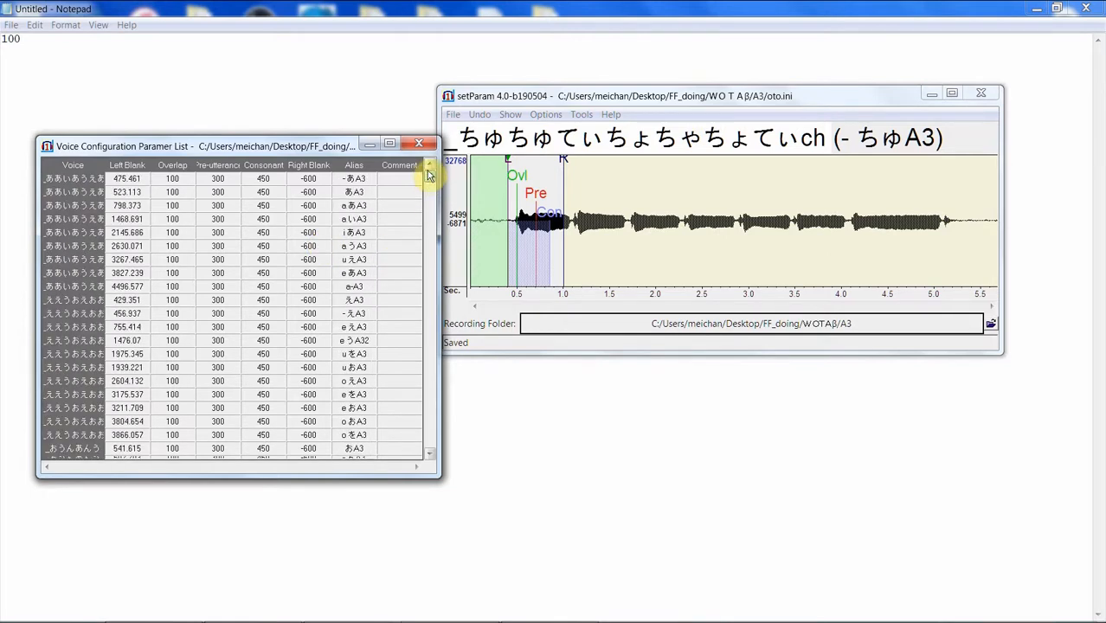
click(143, 179)
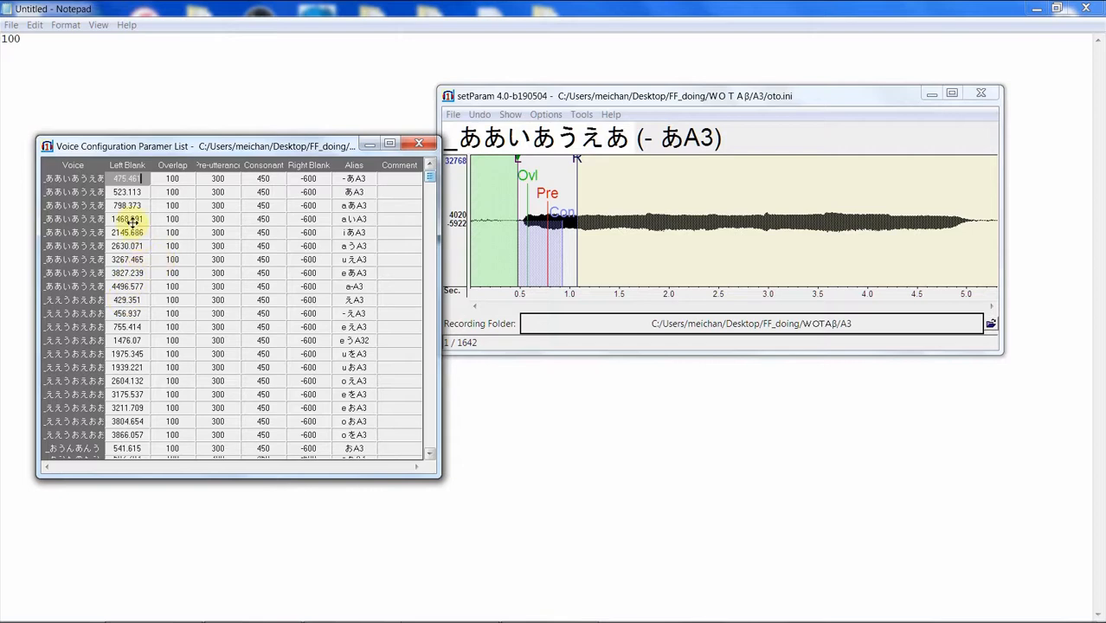
Step: Step through the entries from - あA3 to o うA3, examining the parameter markers on each whole waveform
click(657, 106)
drag(562, 94, 536, 104)
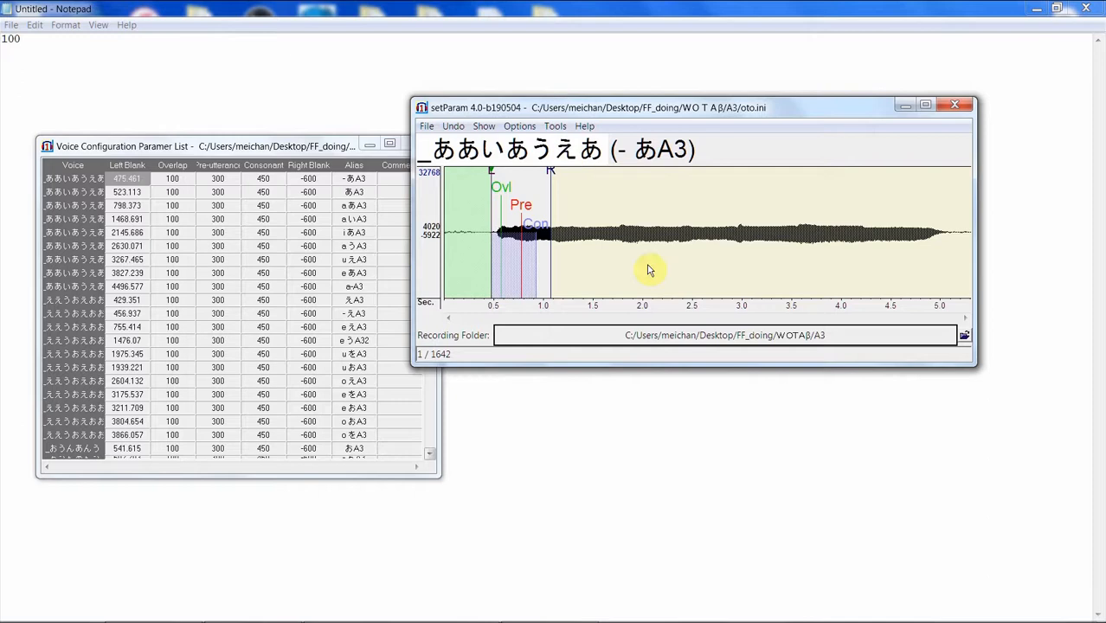
key(Down)
key(Down)
key(Down)
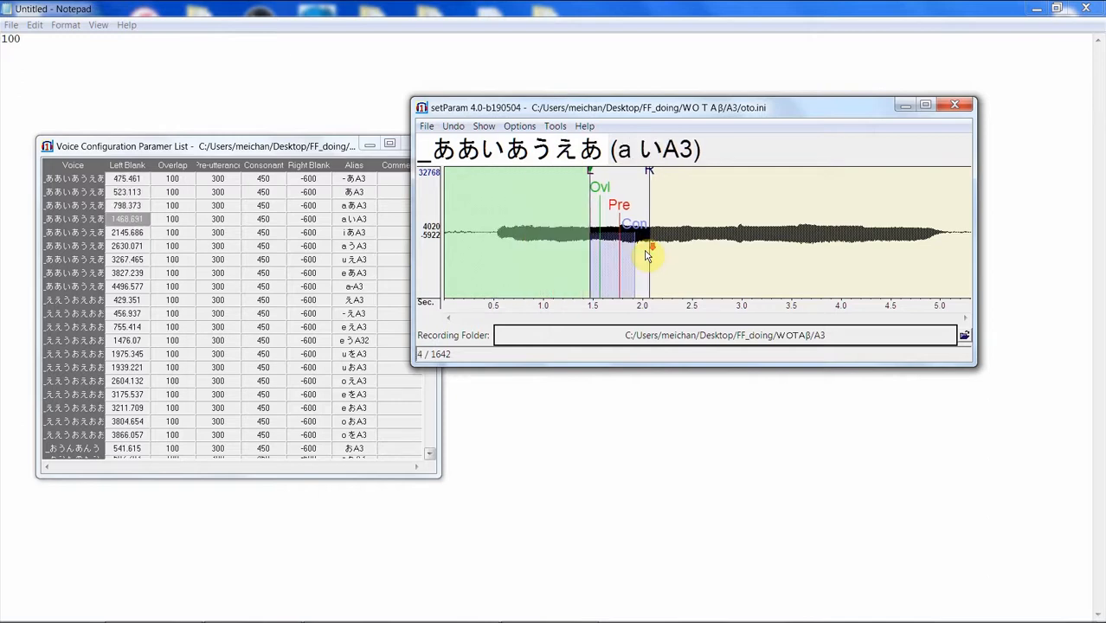
key(Down)
key(Down)
key(Down)
key(Down)
key(Down)
key(Down)
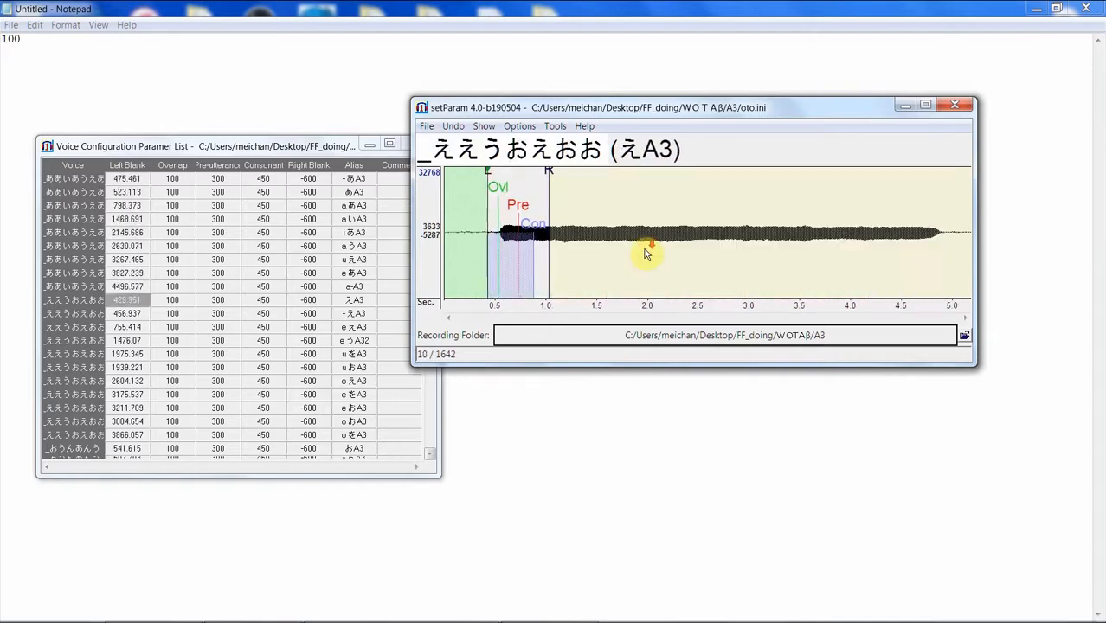
key(Down)
key(Down)
key(Down)
key(Down)
key(Down)
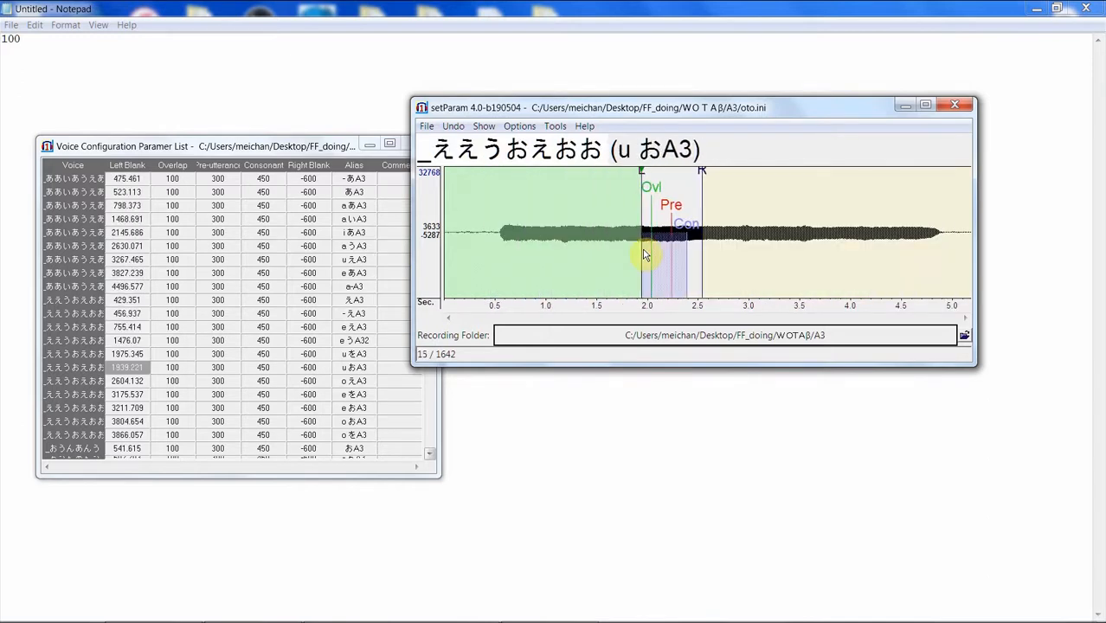
key(Down)
key(Down)
key(Down)
key(Down)
key(Down)
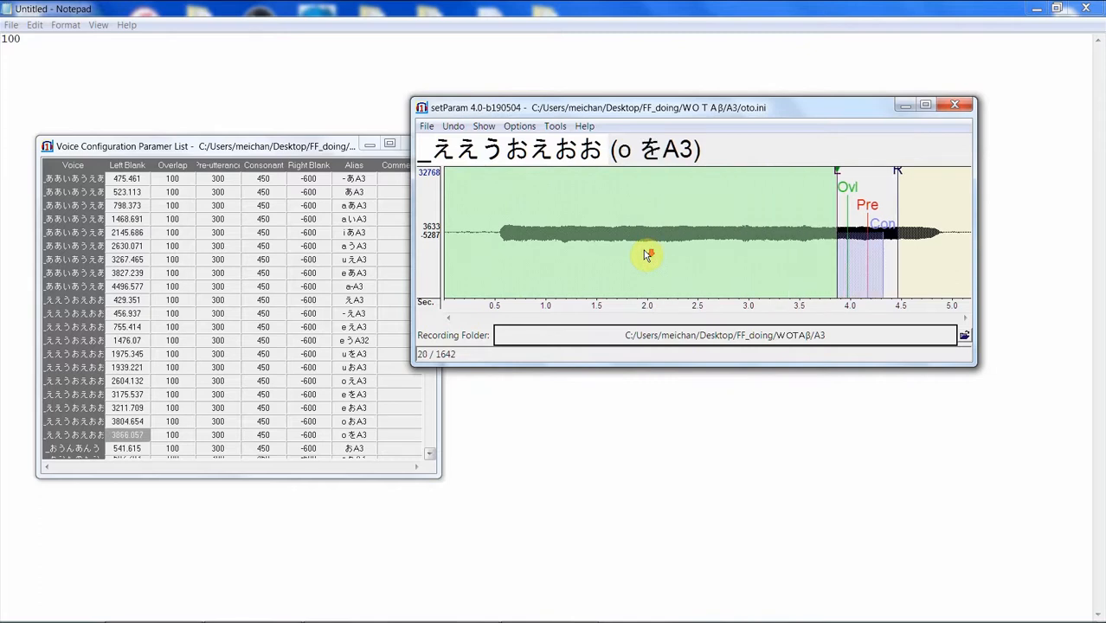
key(Down)
key(Down)
key(Down)
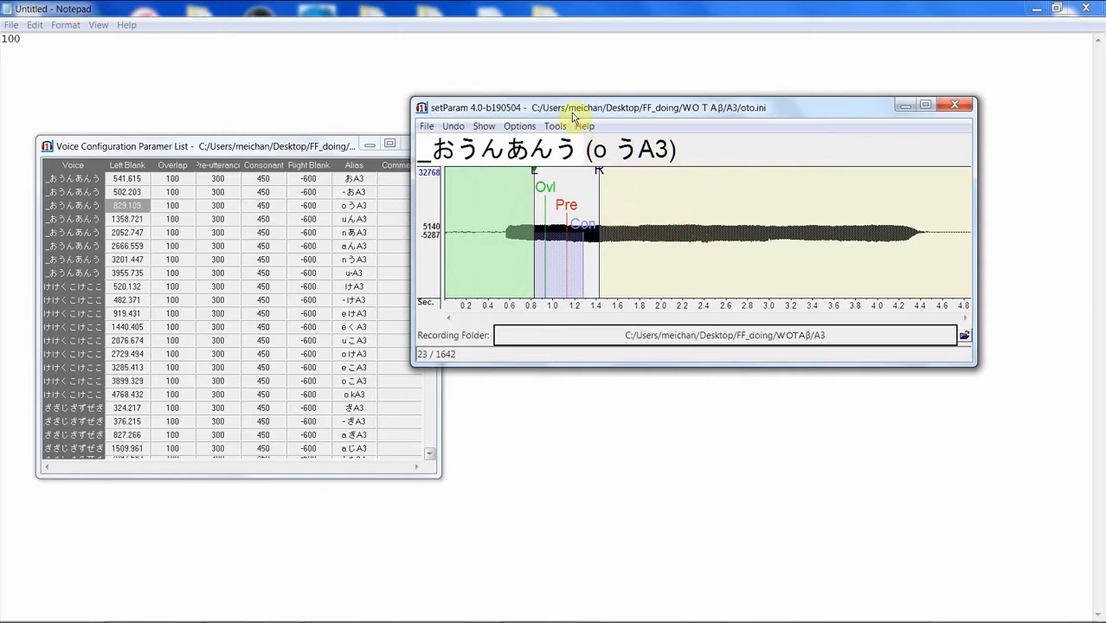
Step: Set the time zoom to x10 and refocus the waveform on the o うA3 entry
mouse_move(578, 111)
mouse_down()
mouse_move(554, 103)
mouse_move(567, 109)
mouse_up()
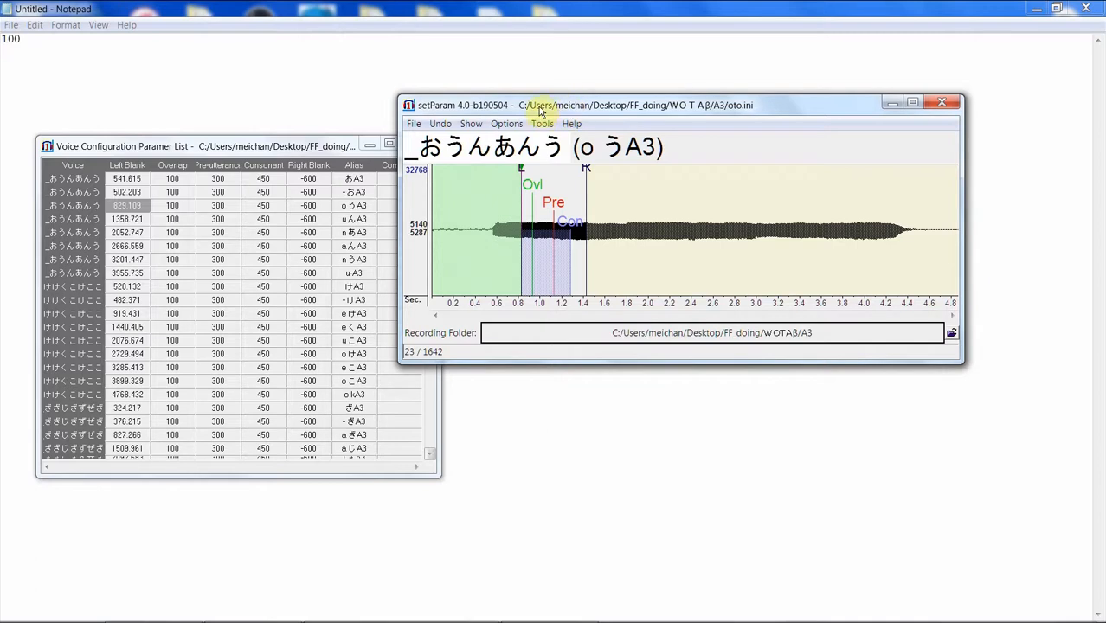
click(548, 126)
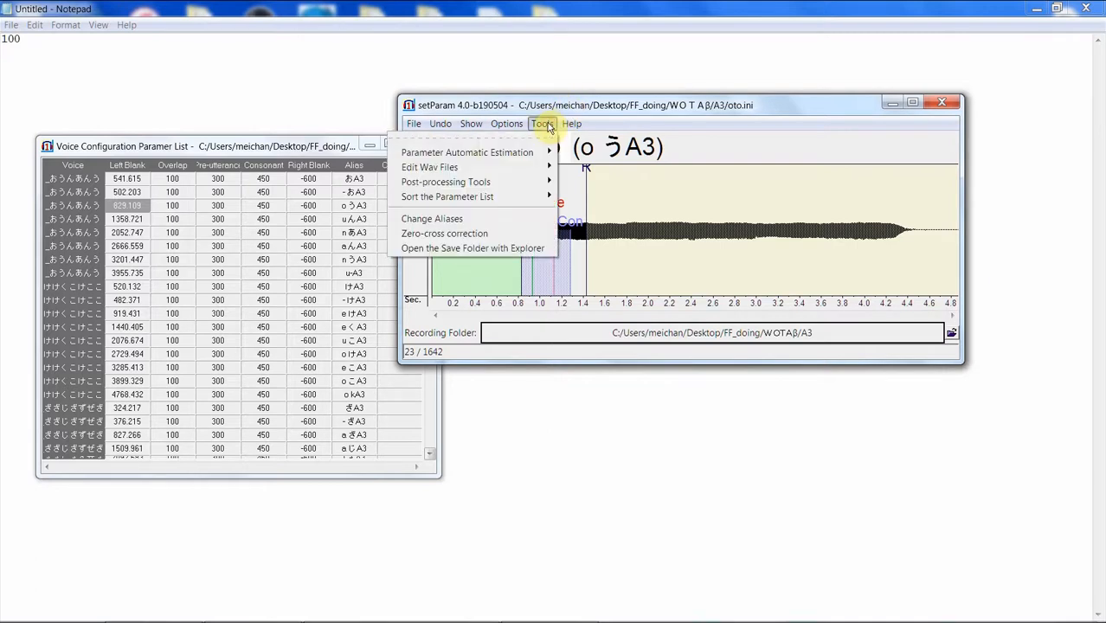
mouse_move(521, 128)
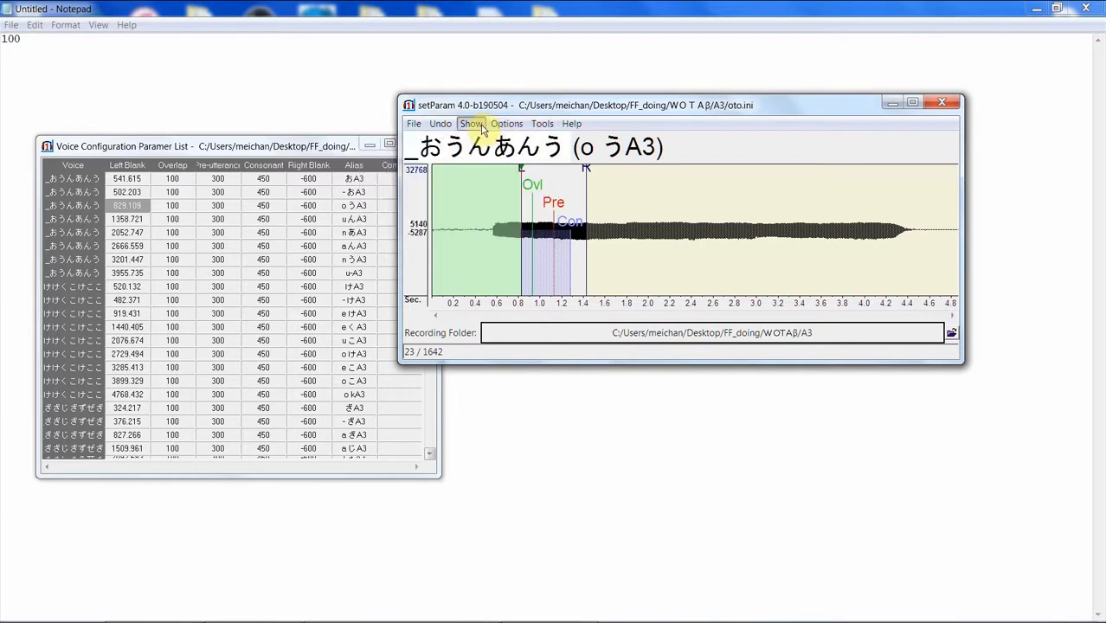
mouse_move(472, 126)
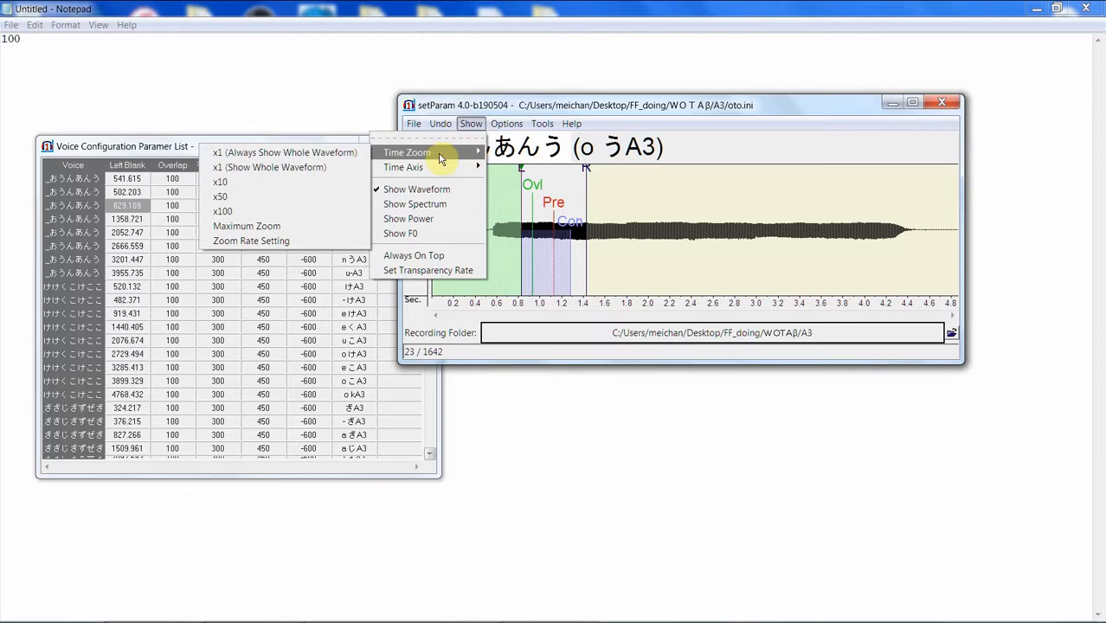
mouse_move(423, 156)
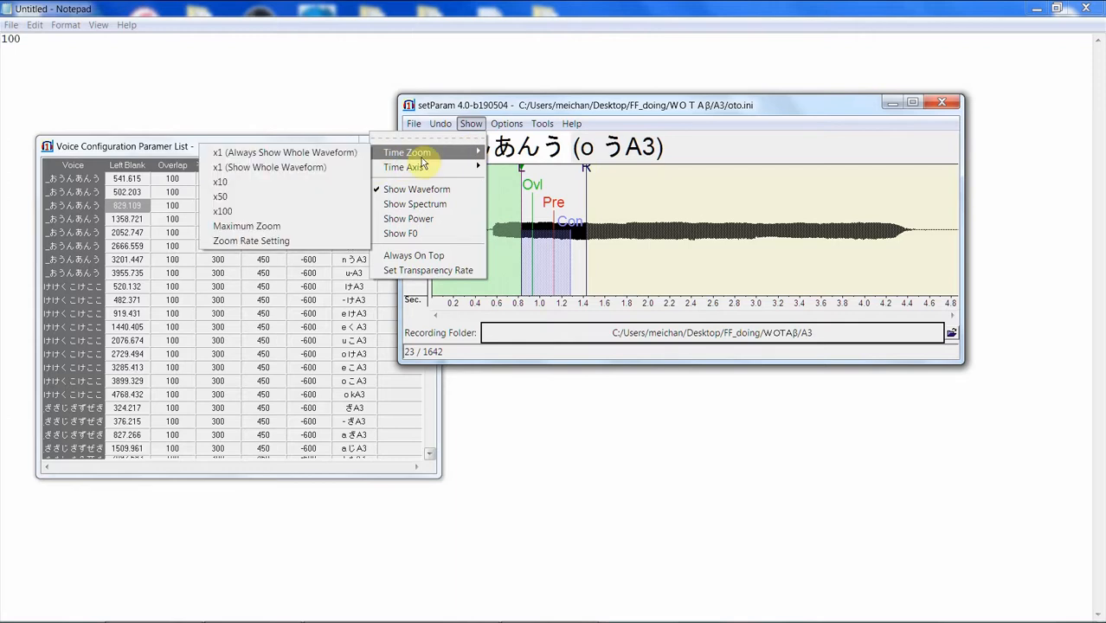
click(277, 182)
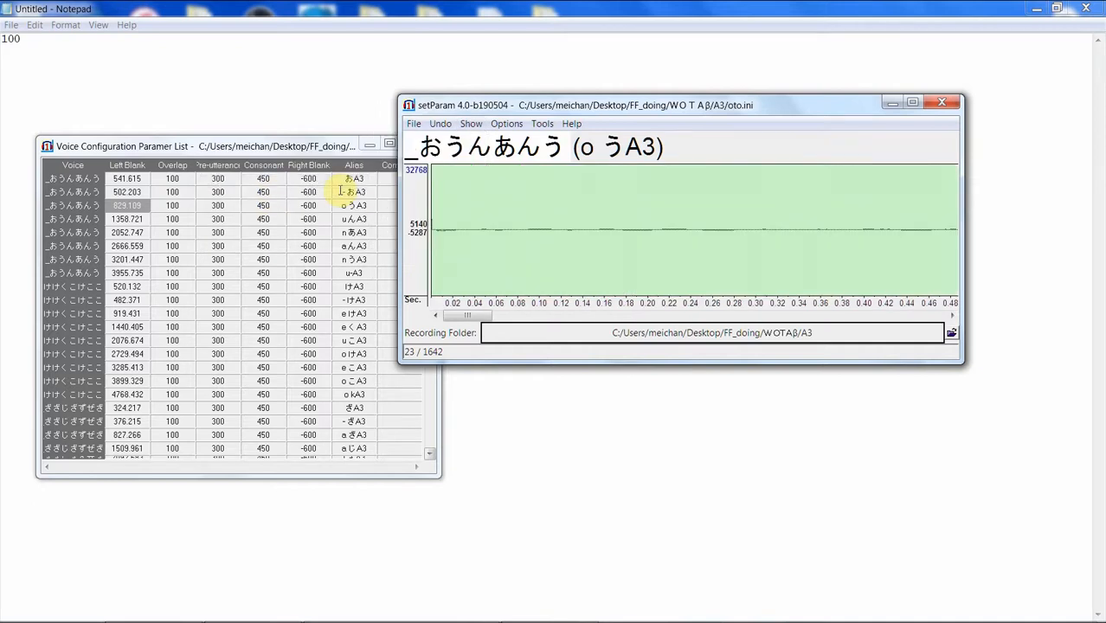
key(Down)
key(Up)
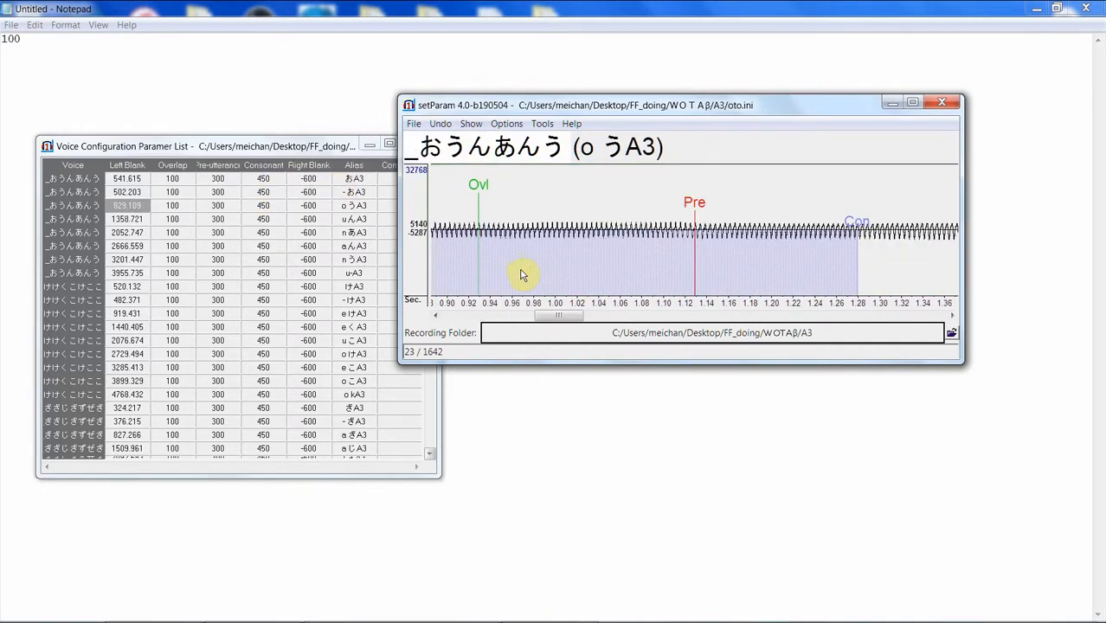
Step: Step through the entries from o うA3 to ざA3, comparing the Ovl, Pre and Con markers with the zoomed waveforms
key(Down)
key(Down)
key(Down)
key(Down)
key(Down)
key(Down)
key(Down)
key(Down)
key(Down)
key(Down)
key(Down)
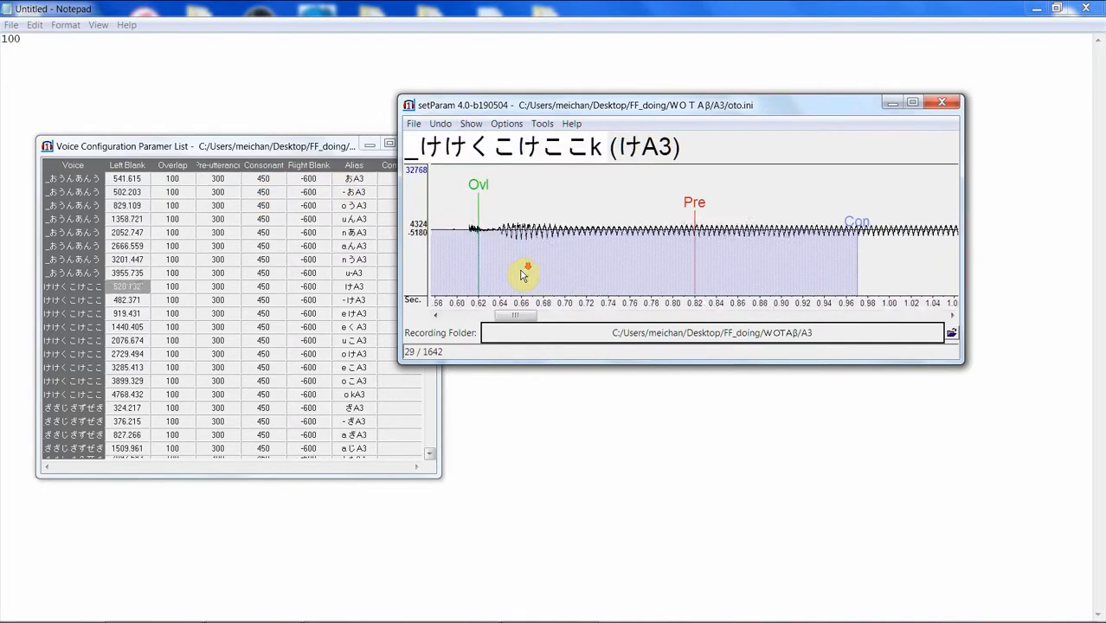
key(Up)
key(Up)
key(Up)
key(Up)
key(Up)
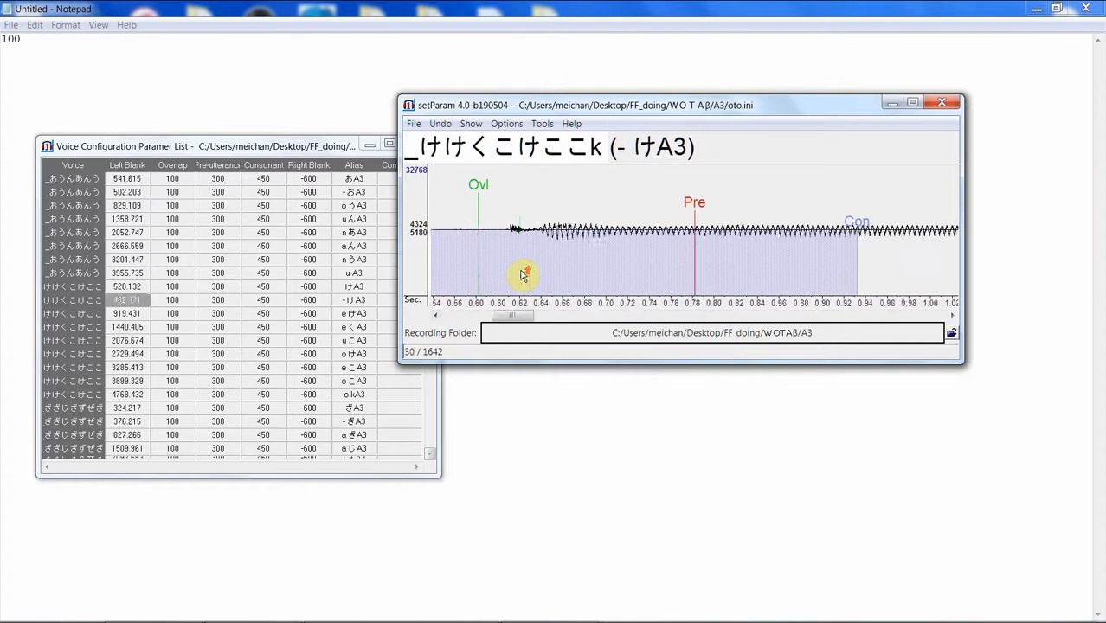
key(Down)
key(Down)
key(Down)
key(Down)
key(Down)
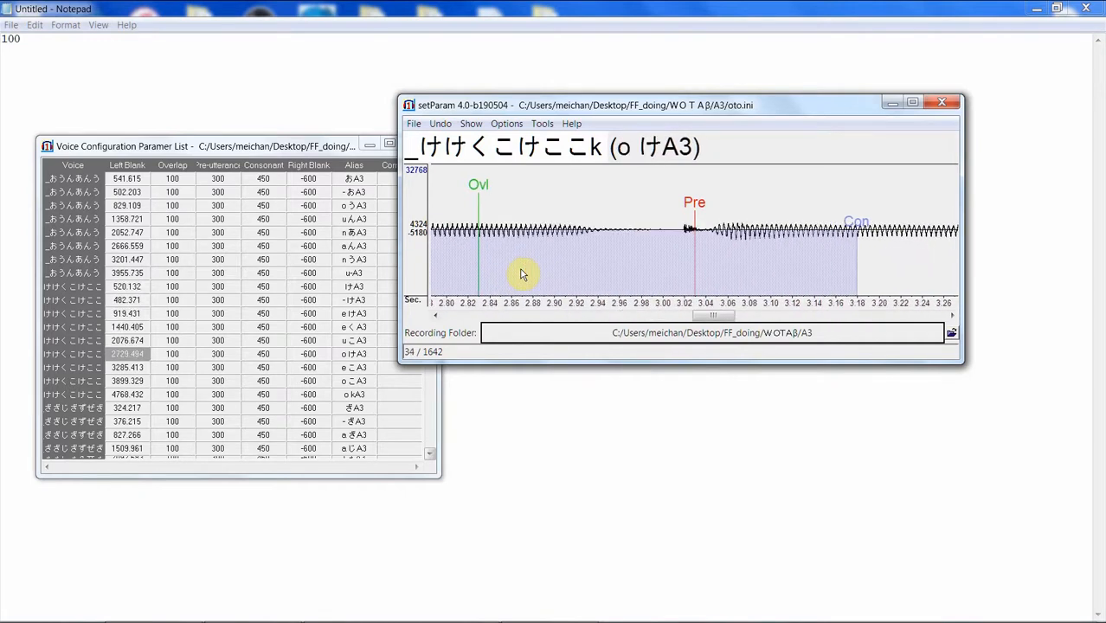
key(Up)
key(Up)
key(Down)
key(Down)
key(Down)
key(Down)
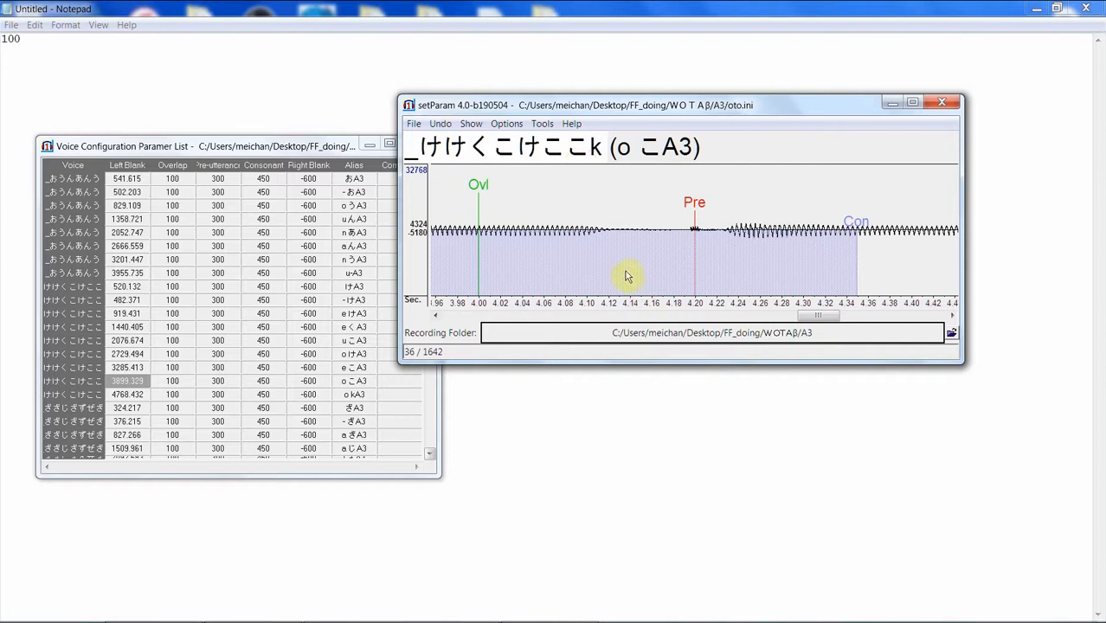
key(Up)
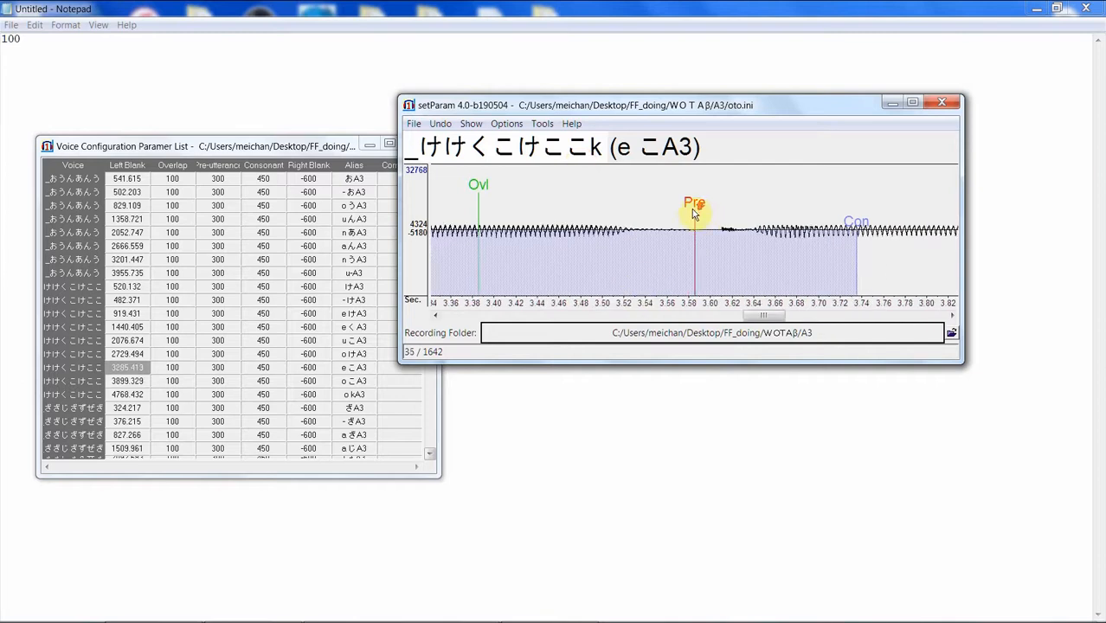
key(Down)
key(Down)
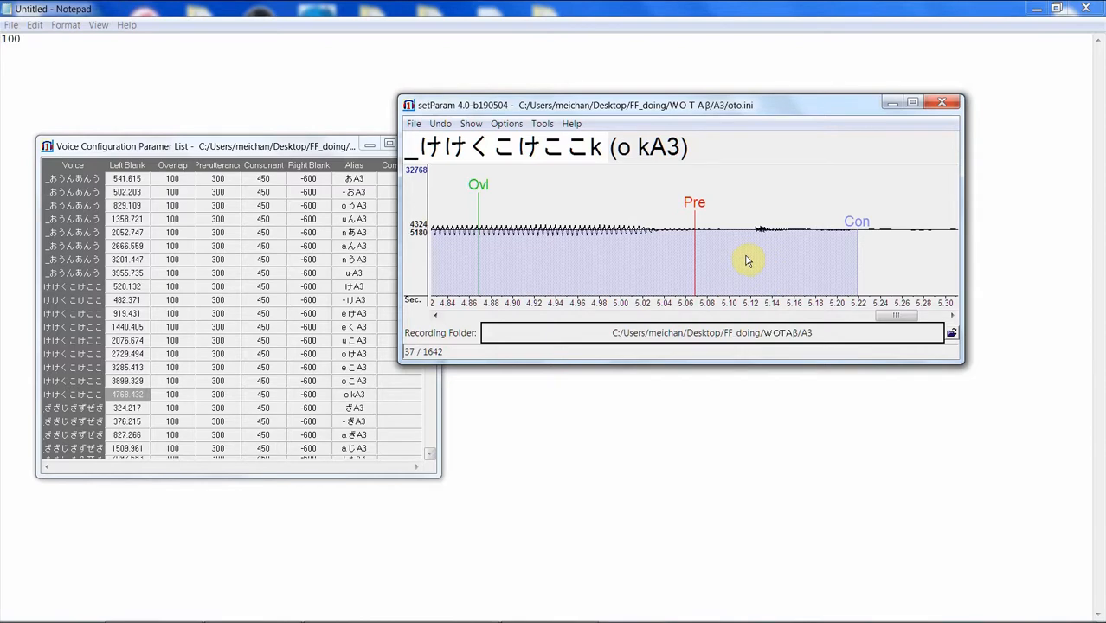
click(891, 318)
mouse_move(891, 318)
mouse_down()
mouse_move(916, 316)
mouse_move(876, 315)
mouse_move(895, 316)
mouse_up()
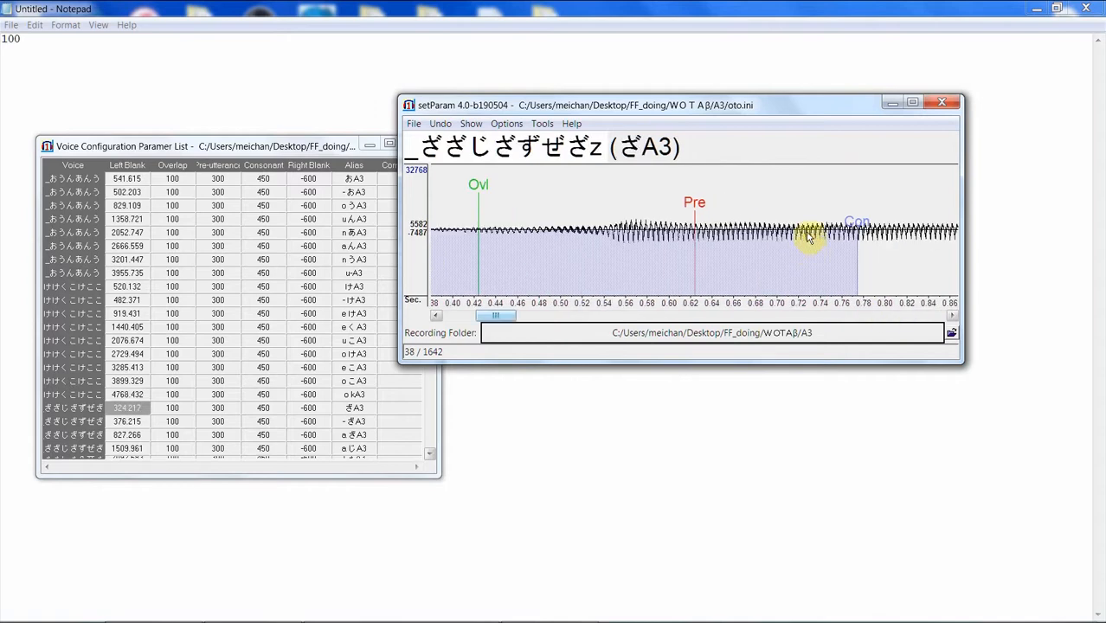
Step: Enlarge the waveform window and show the spectrum below the waveform of the ざA3 entry
click(509, 127)
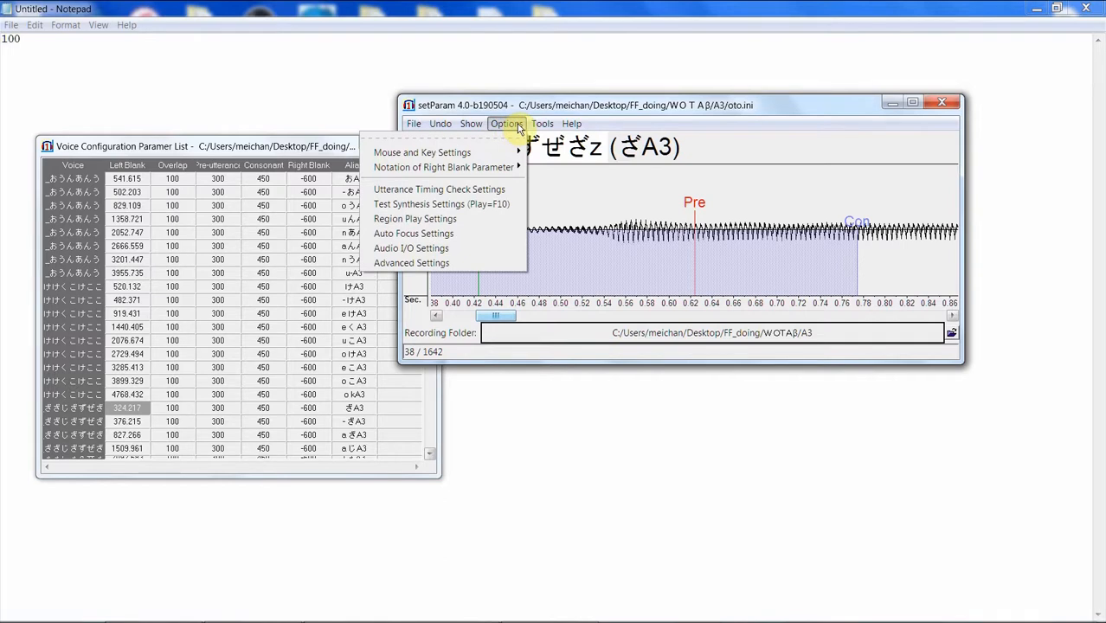
click(383, 313)
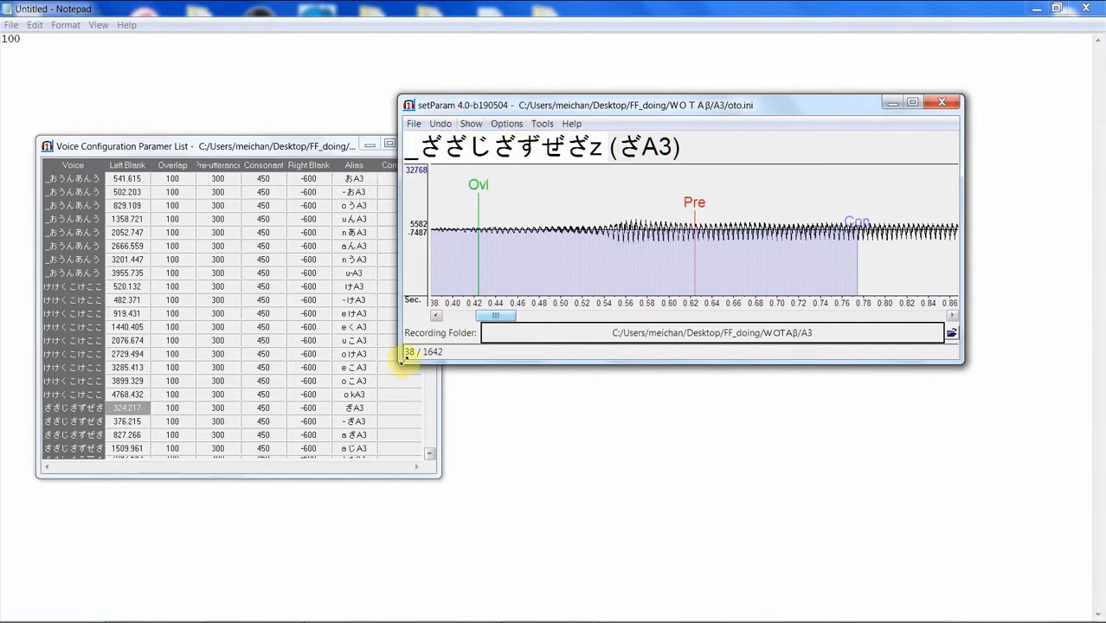
drag(400, 361, 262, 464)
click(318, 124)
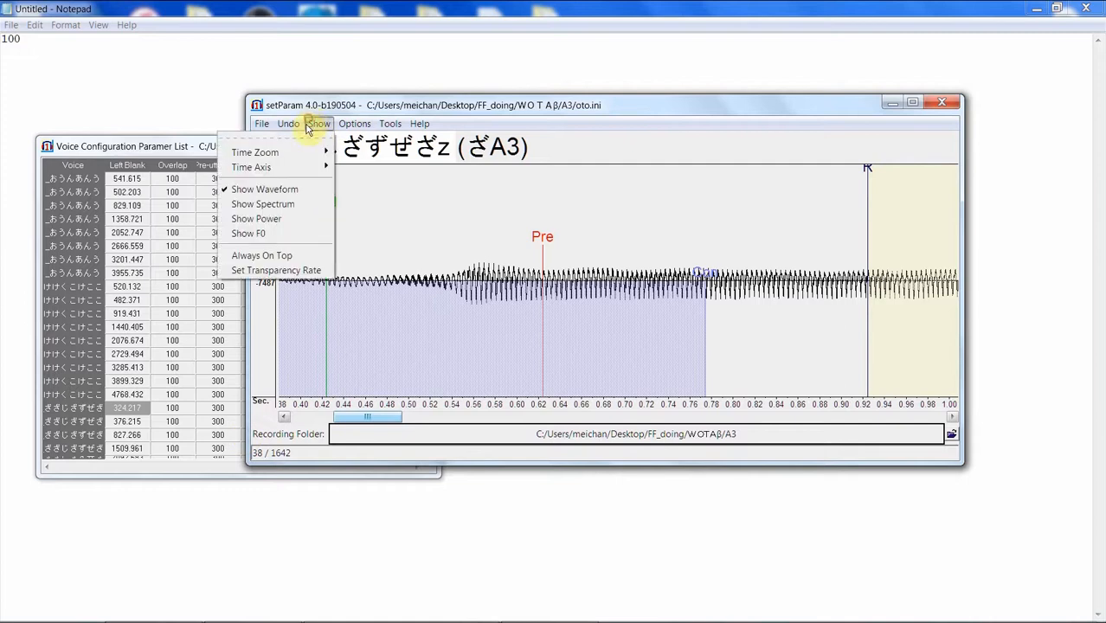
click(300, 203)
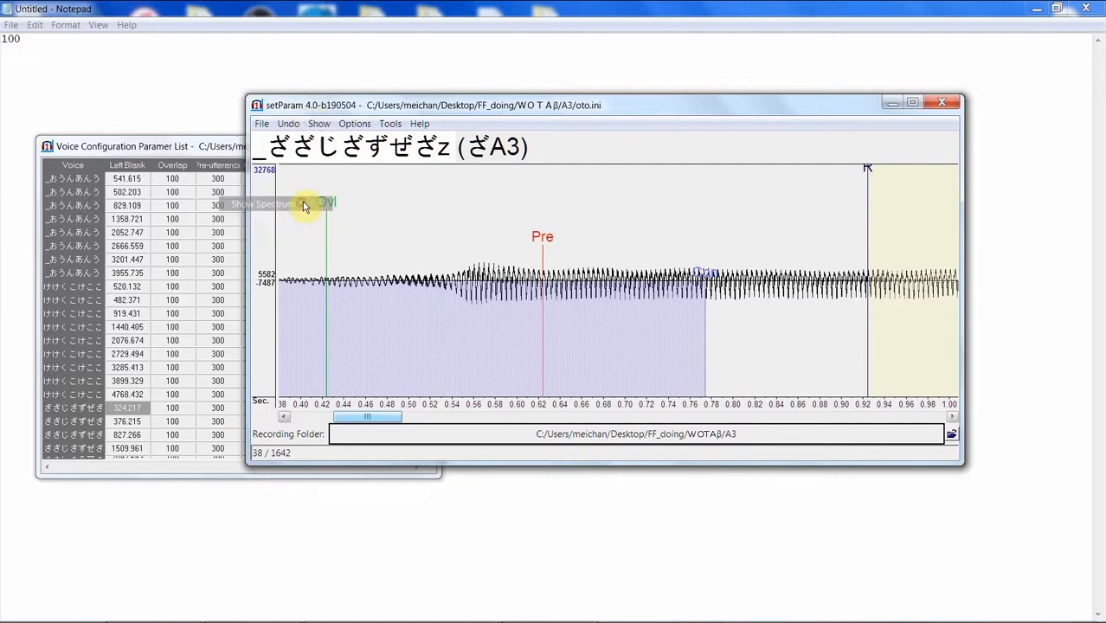
drag(541, 108, 475, 20)
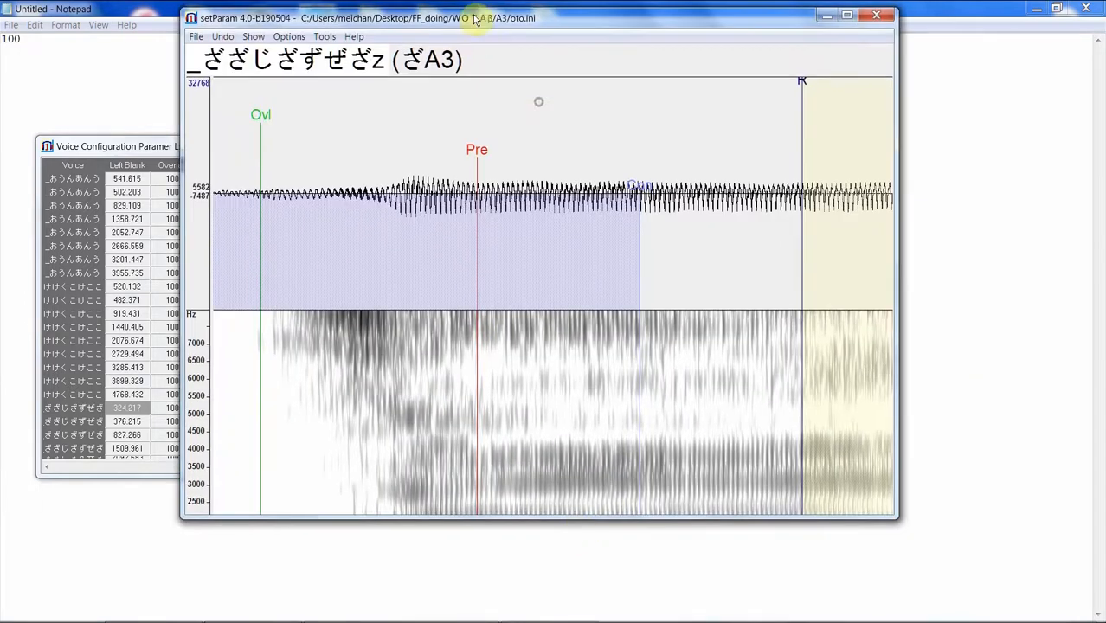
mouse_move(579, 517)
mouse_down()
mouse_move(571, 415)
mouse_move(581, 522)
mouse_up()
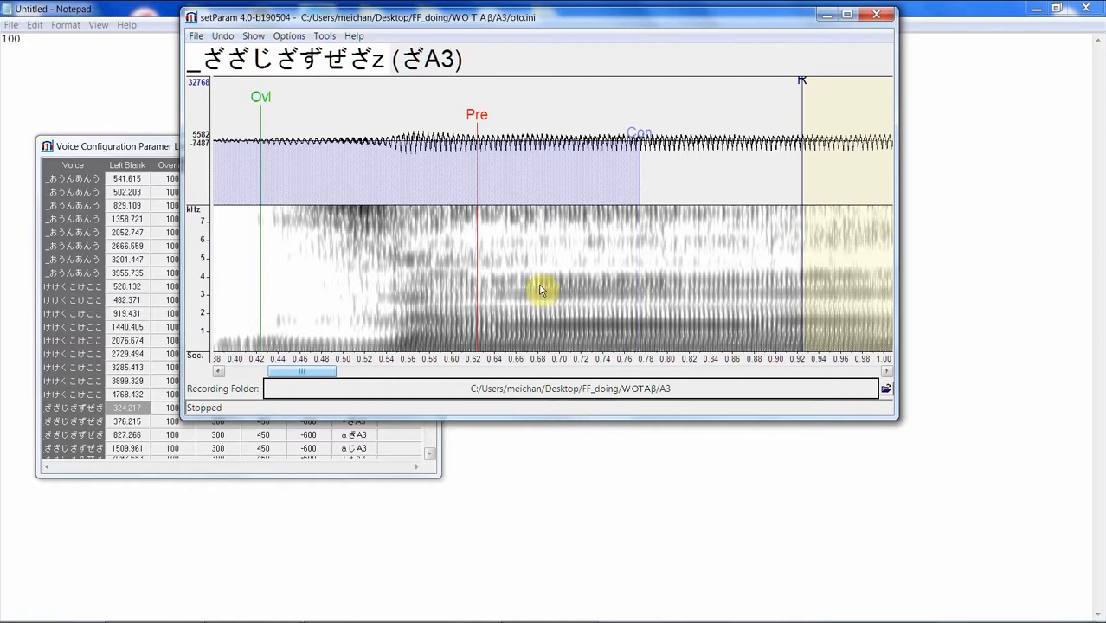
Step: Set the preutterance option so that the other parameters are modified accordingly to keep their relative positions
drag(398, 17, 409, 56)
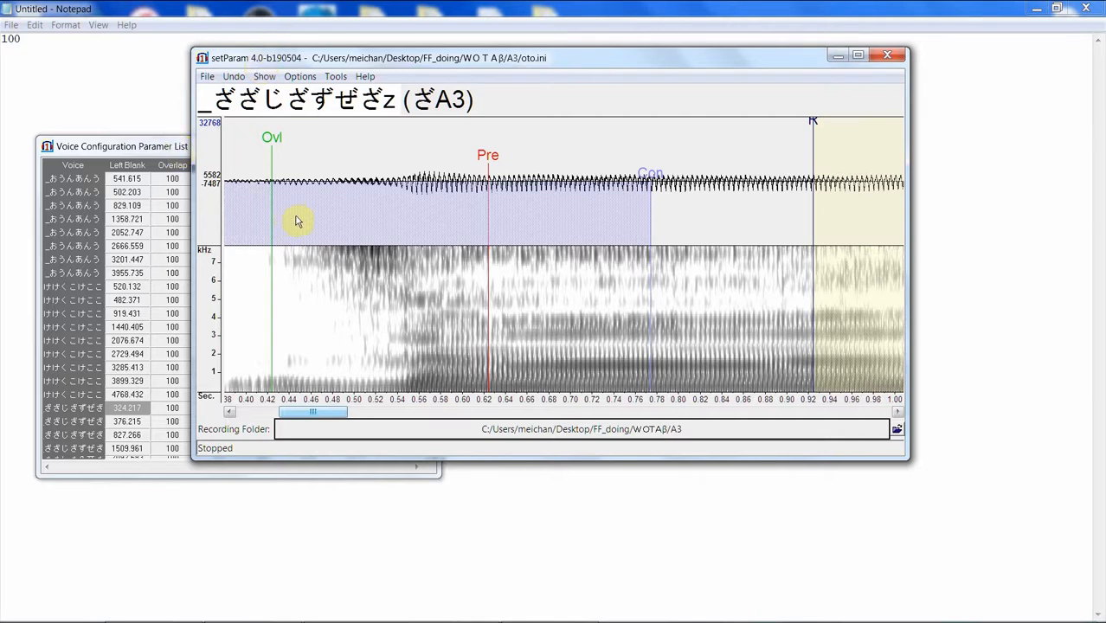
click(282, 80)
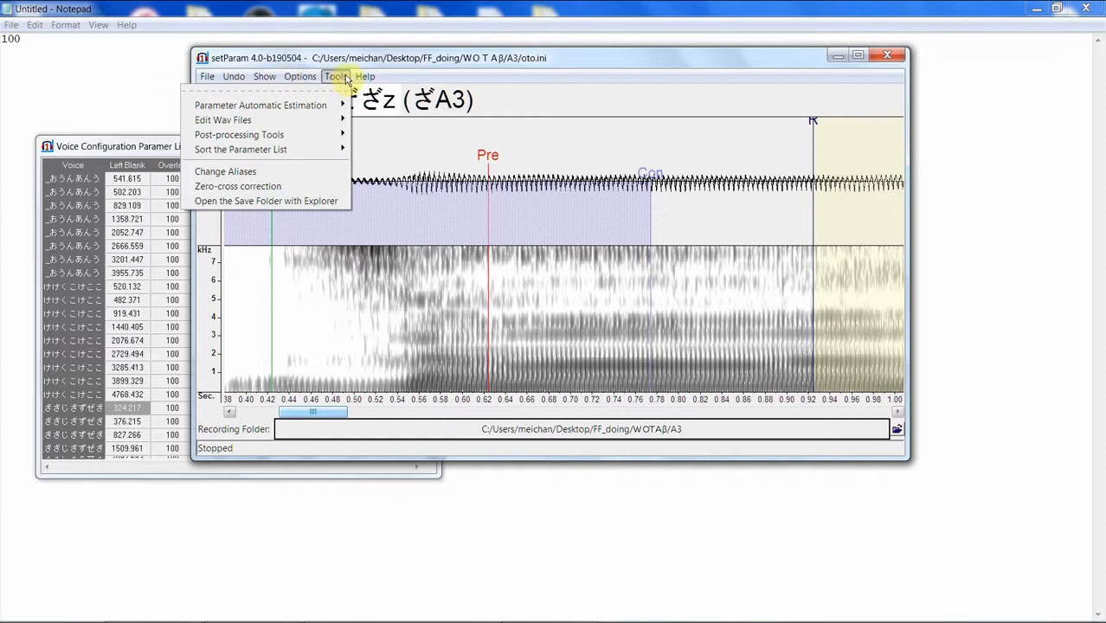
mouse_move(260, 82)
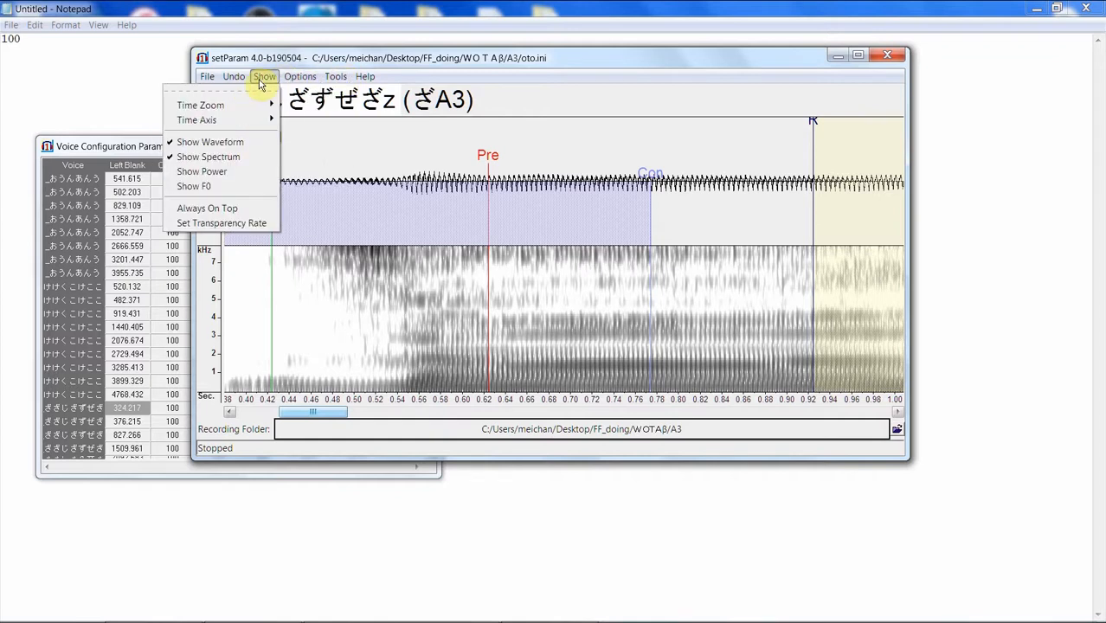
mouse_move(292, 78)
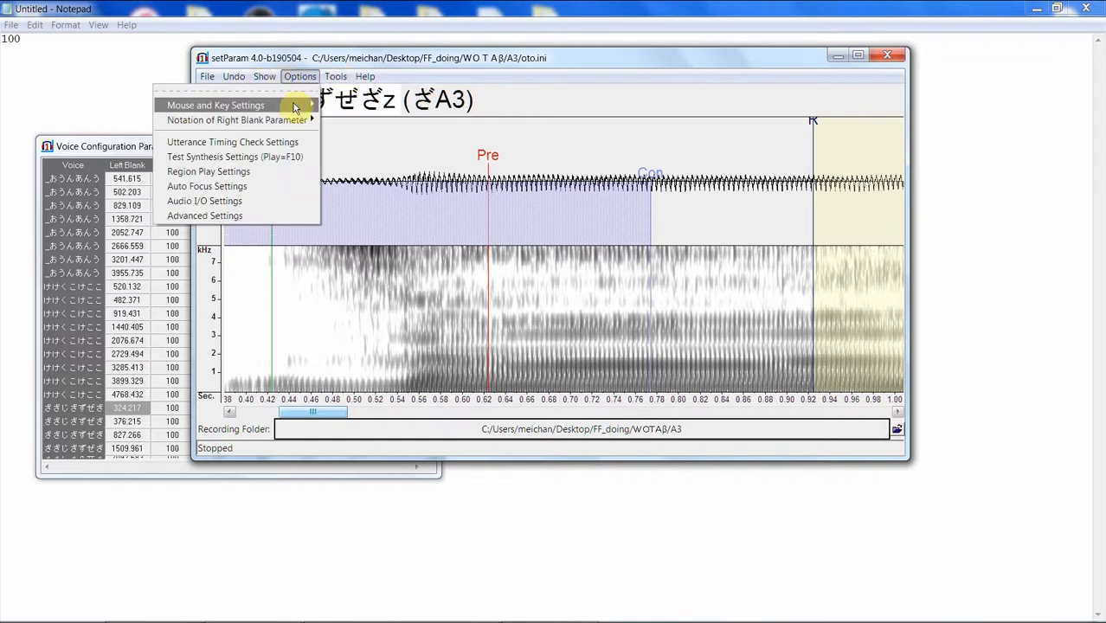
mouse_move(299, 106)
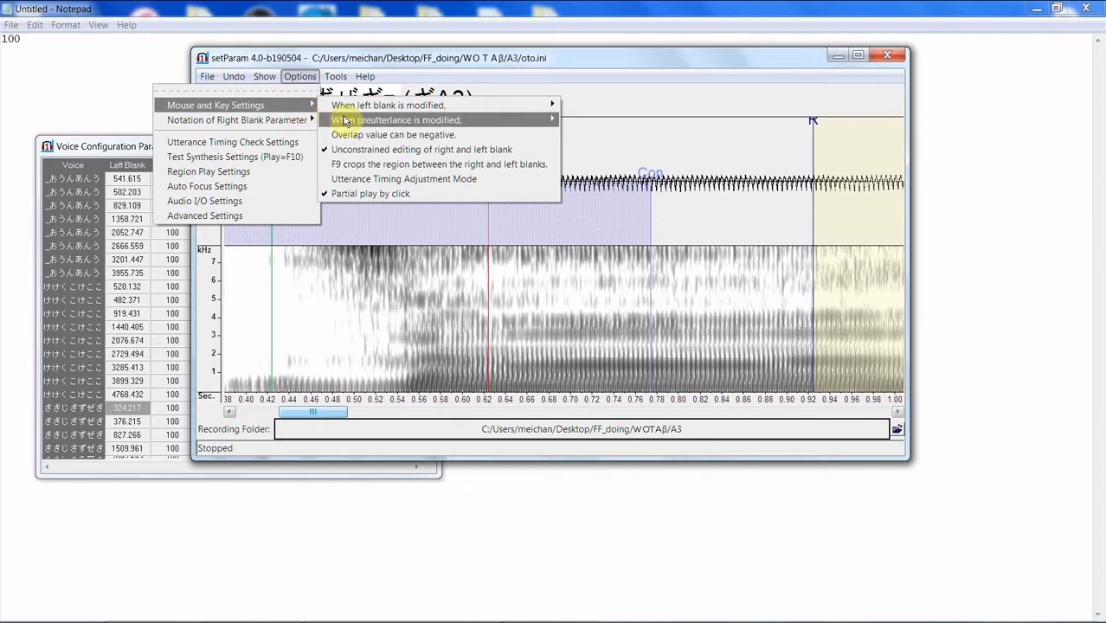
mouse_move(373, 120)
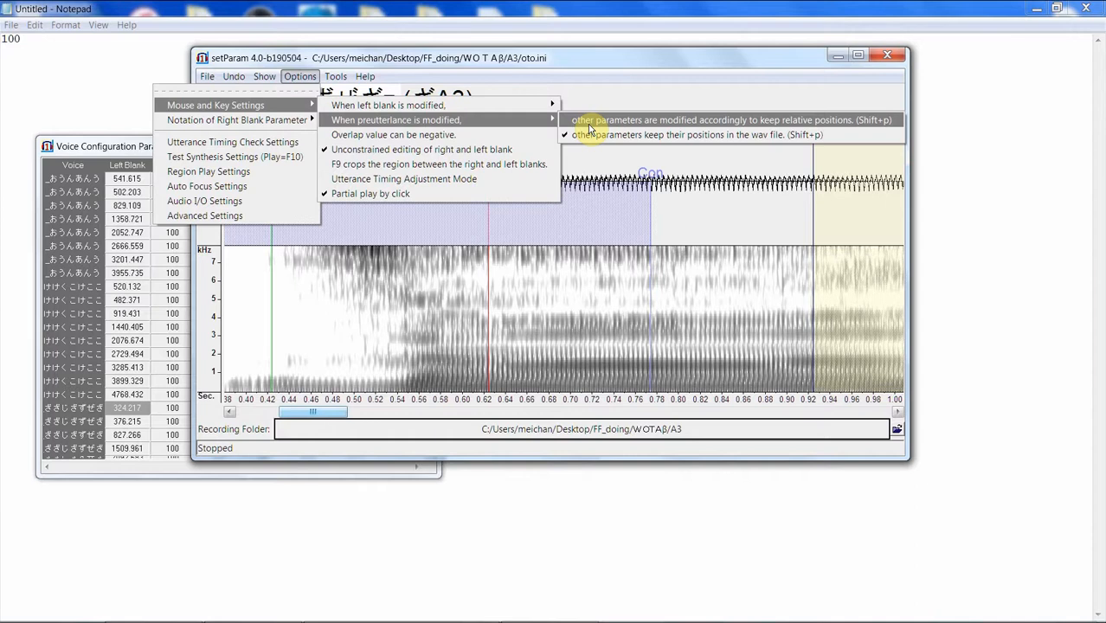
click(588, 122)
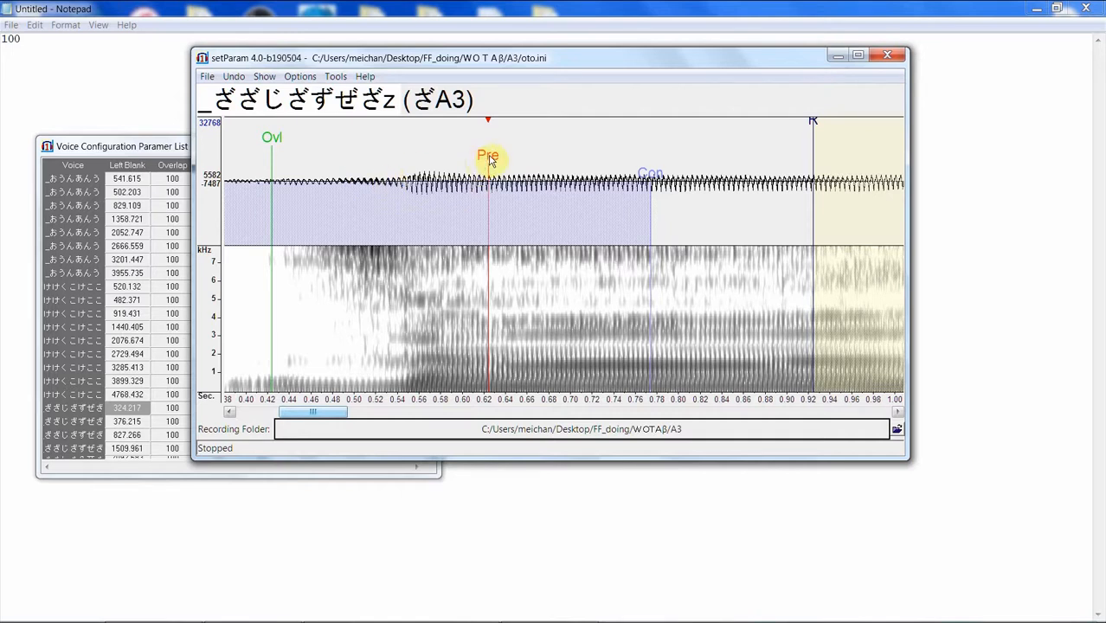
Step: Move the Pre marker of the ざA3 entry to the vowel onset at about 0.55 s and go to - ざA3
drag(486, 160, 412, 171)
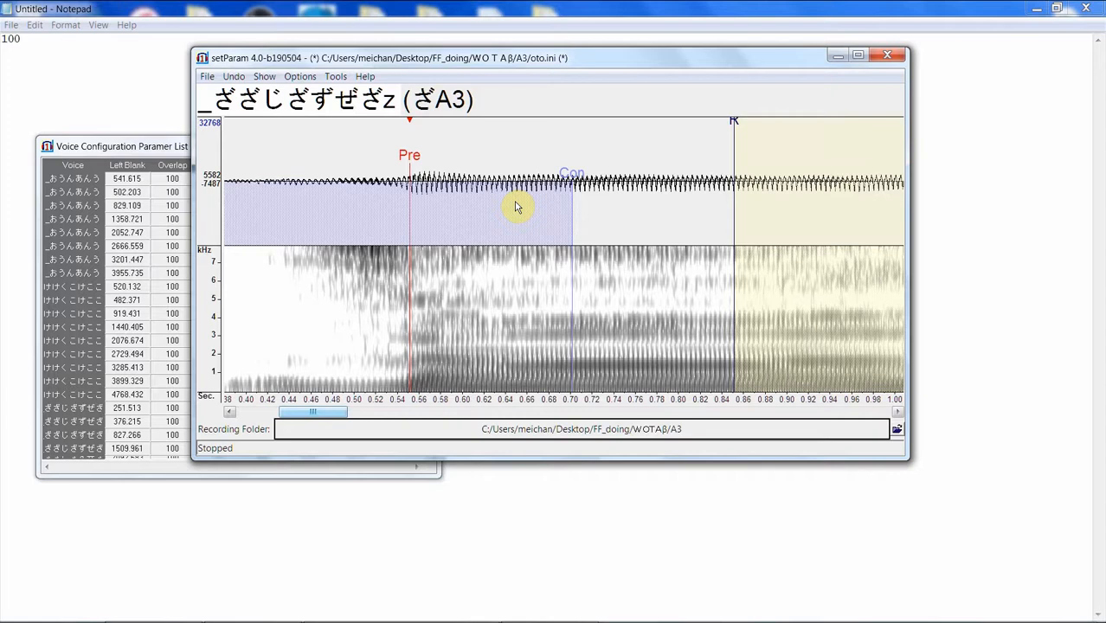
key(Down)
Step: Try the x50 time zoom on the - ざA3 entry and return to x10
click(312, 78)
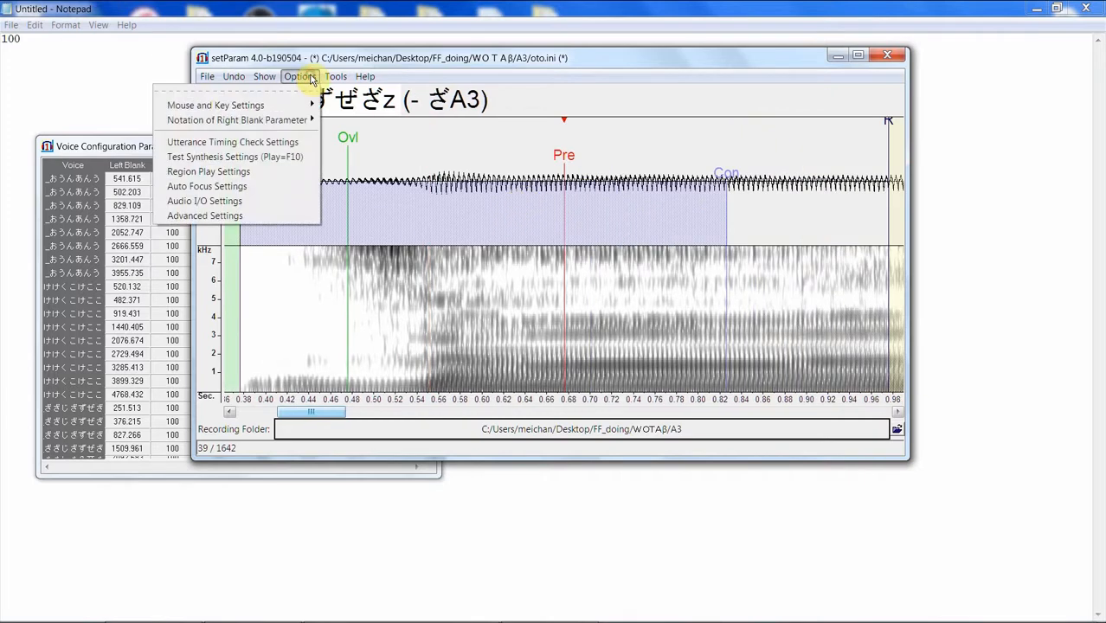
mouse_move(273, 78)
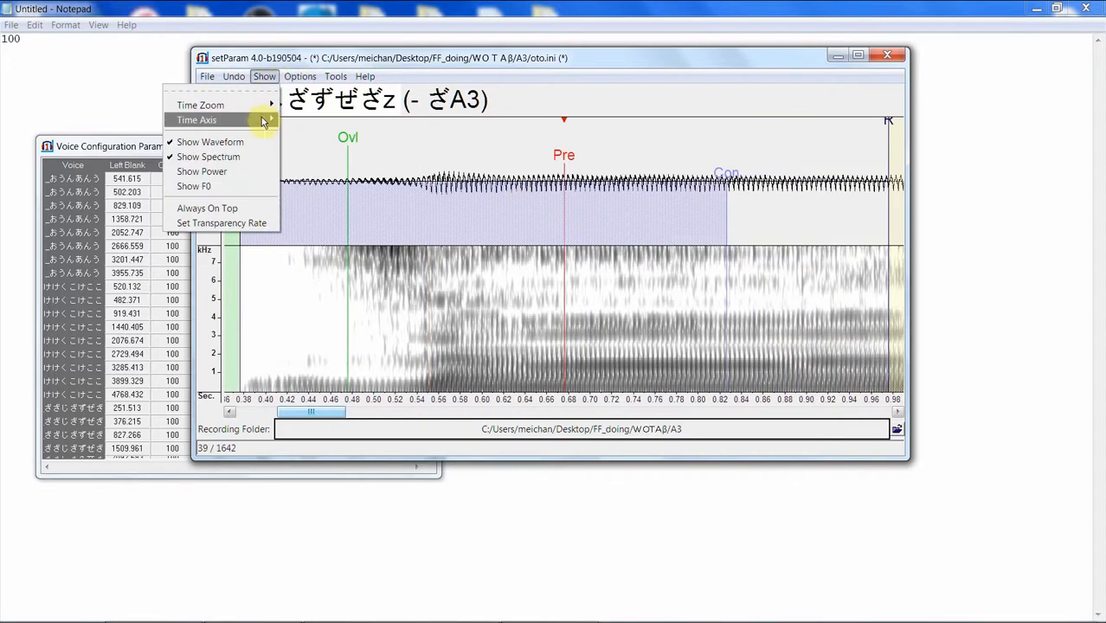
mouse_move(264, 105)
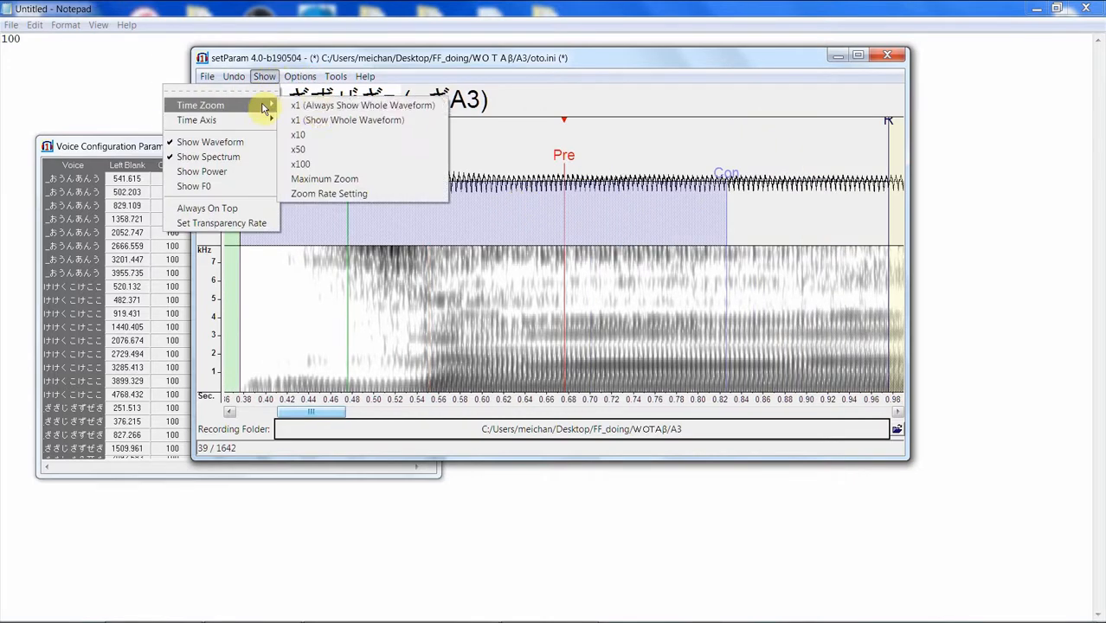
click(334, 149)
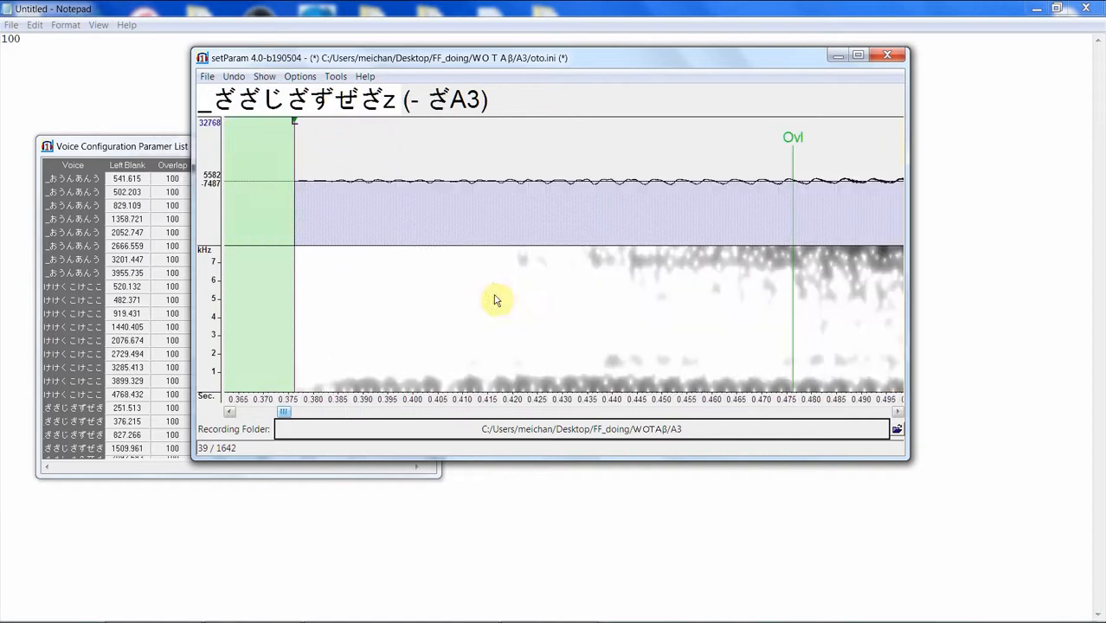
drag(286, 413, 307, 413)
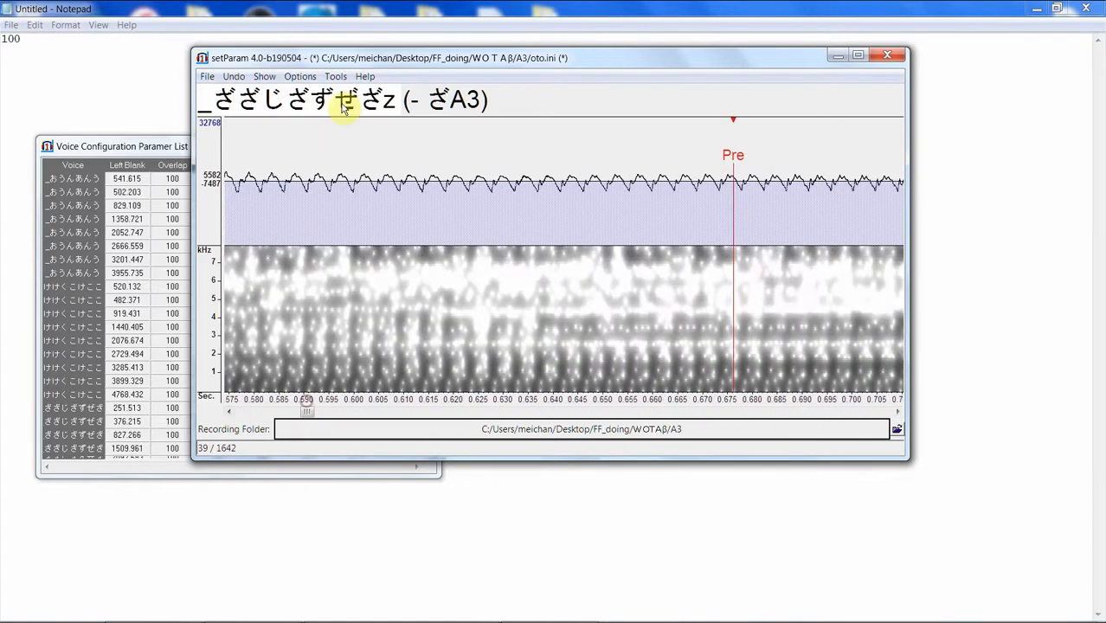
click(264, 76)
mouse_move(265, 108)
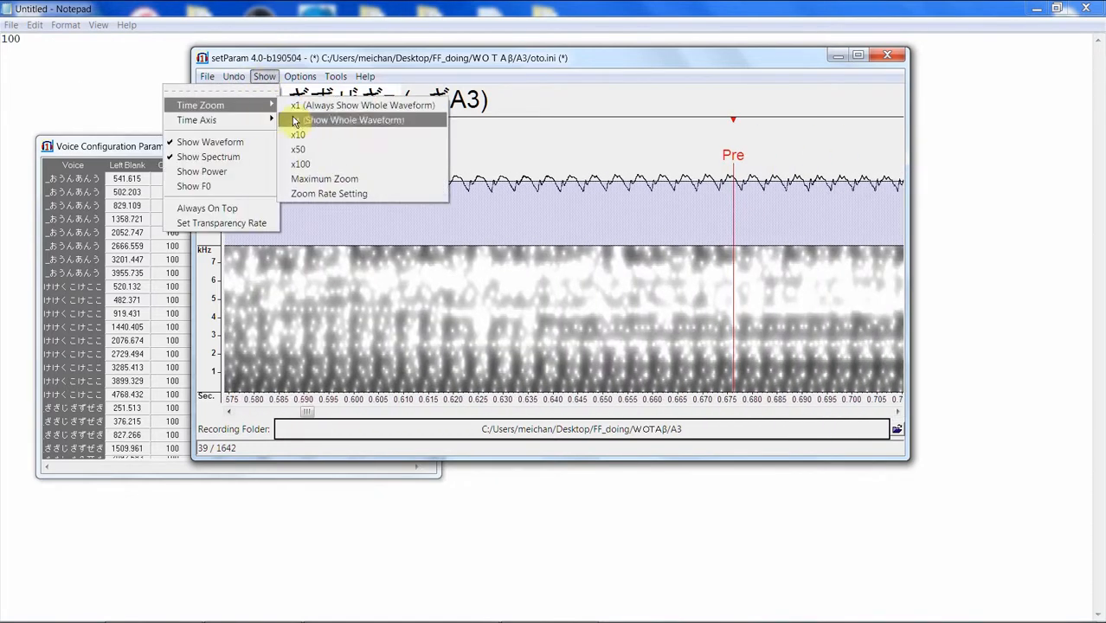
click(332, 136)
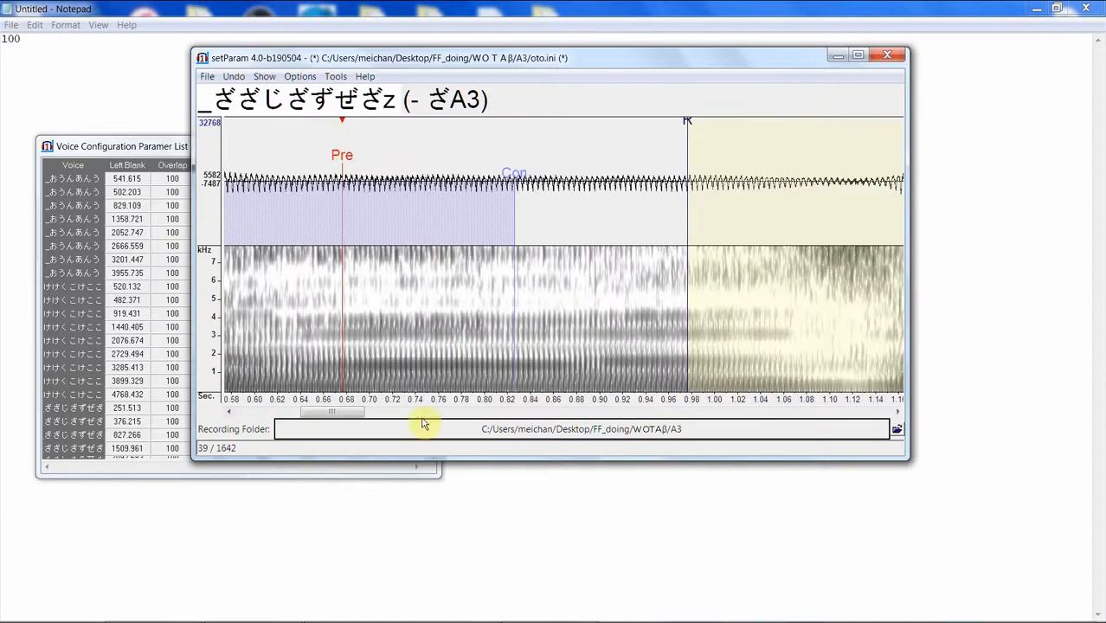
drag(339, 417, 314, 422)
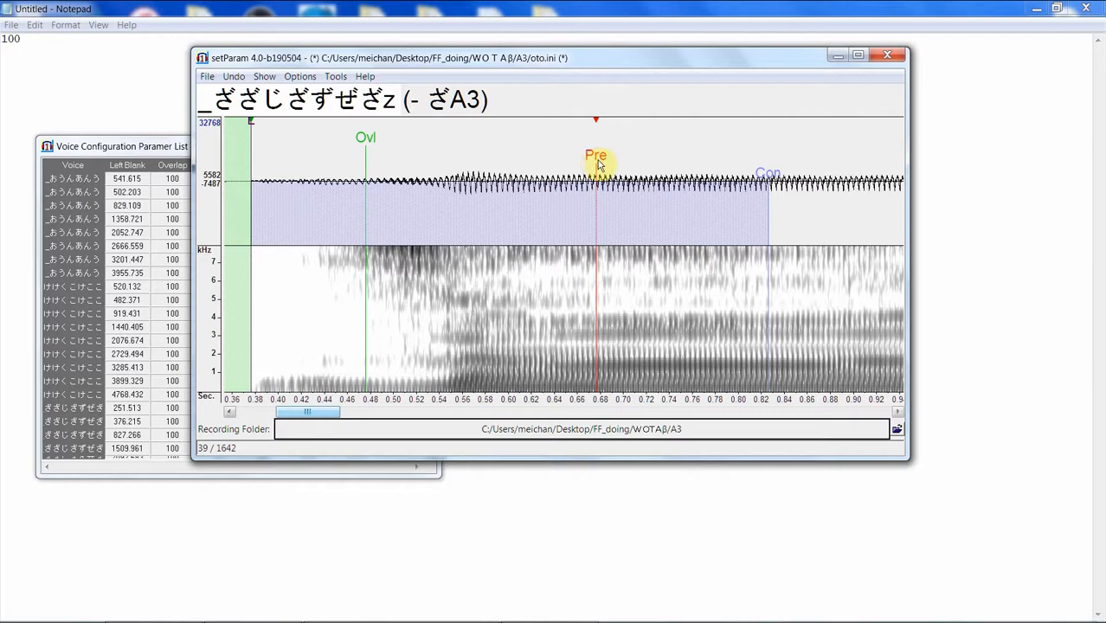
Step: Move the Pre marker of the - ざA3 entry to the vowel onset at about 0.55 s
drag(596, 164, 449, 167)
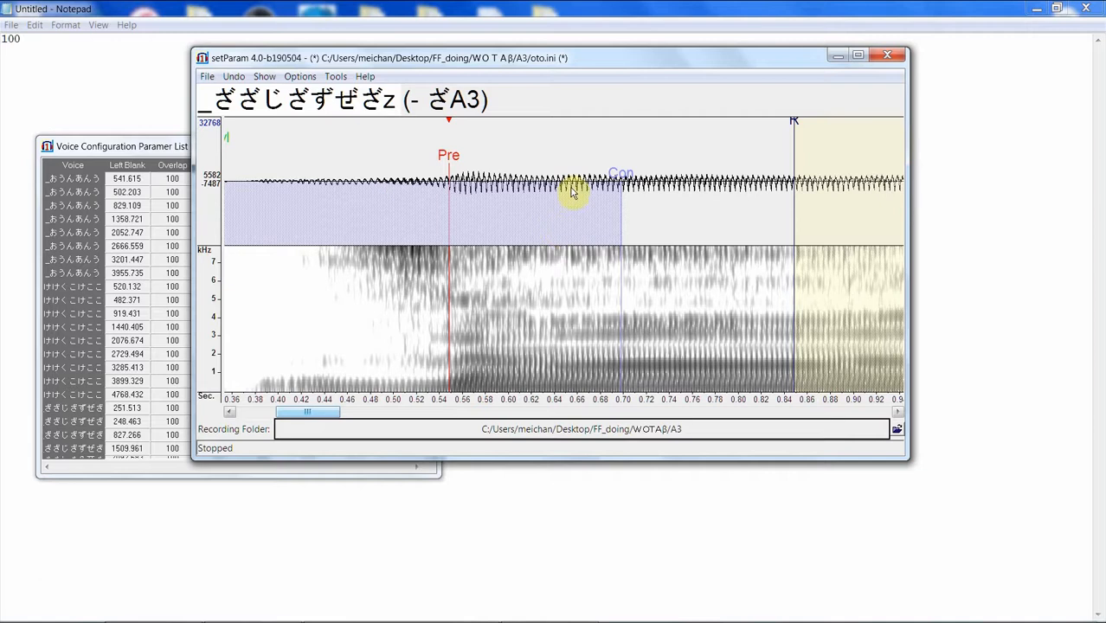
drag(444, 154, 454, 158)
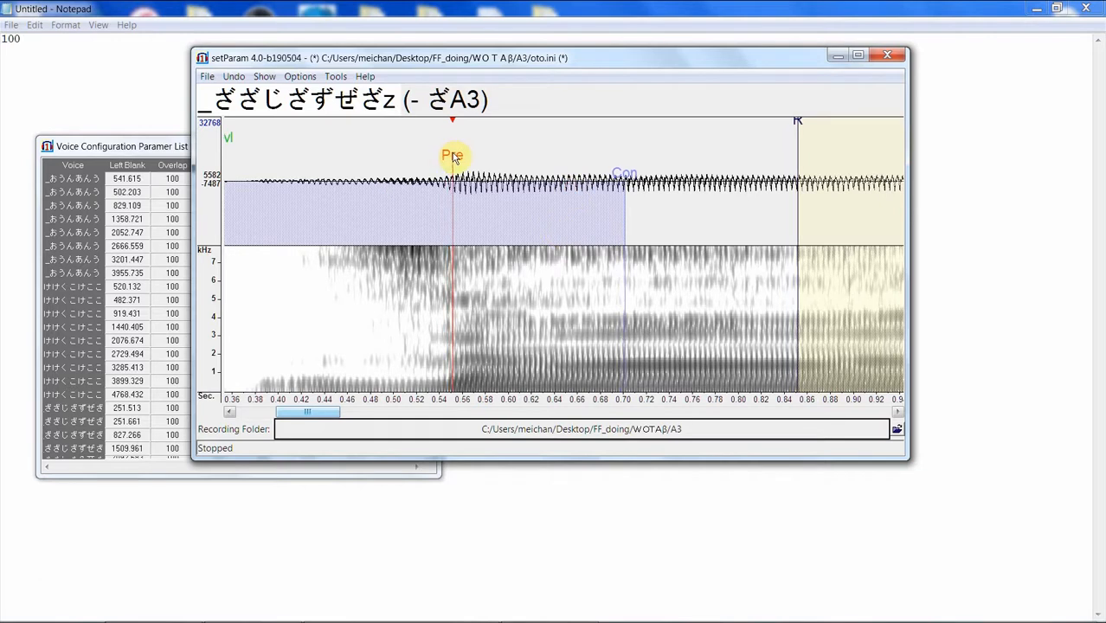
click(395, 175)
Step: Align the Pre marker of the a ざA3 entry with the vowel onset at about 1.16 s, checking it by partial playback
key(Down)
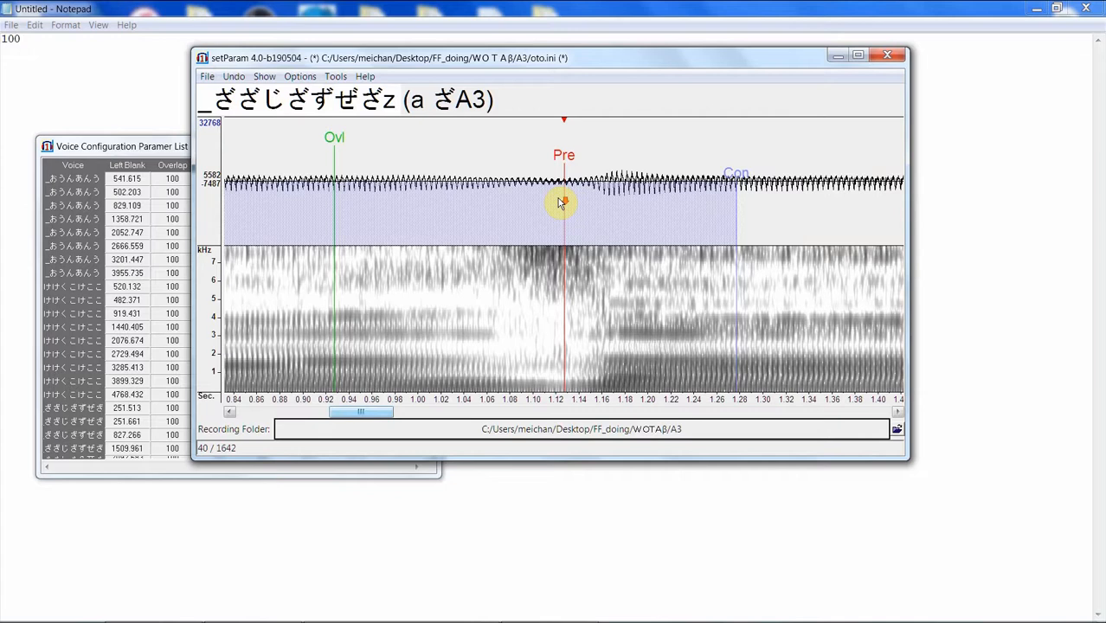
drag(562, 155, 610, 153)
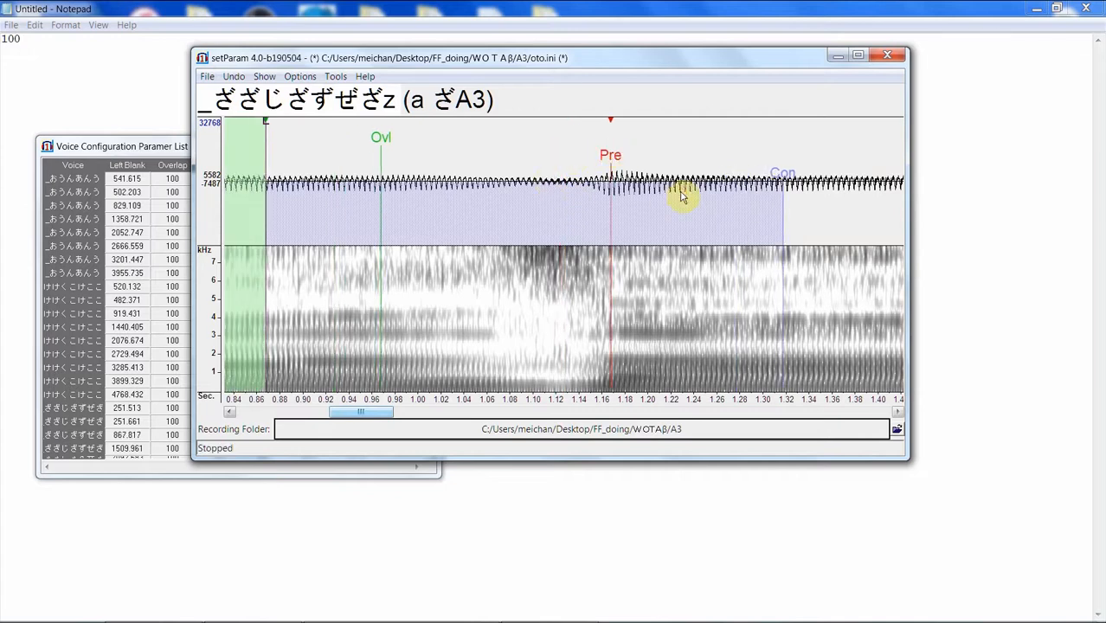
mouse_move(607, 158)
mouse_down()
mouse_move(590, 164)
mouse_move(600, 159)
mouse_up()
click(655, 162)
click(668, 167)
click(663, 179)
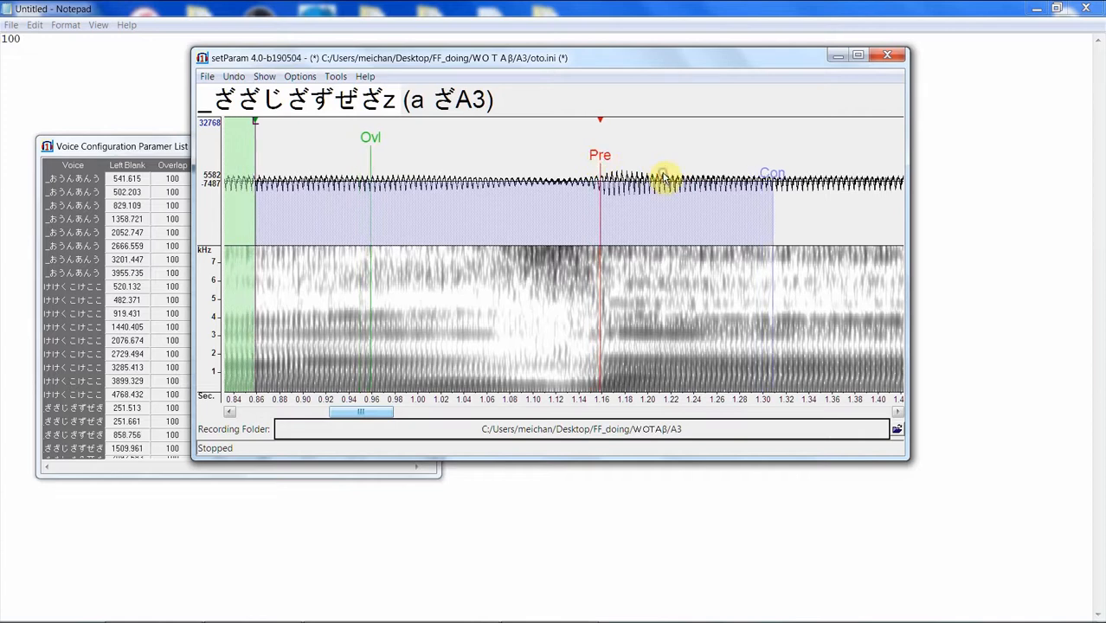
Step: Align the Pre marker of the a じA3 entry with the vowel onset at about 1.82 s, checking it by partial playback
key(Down)
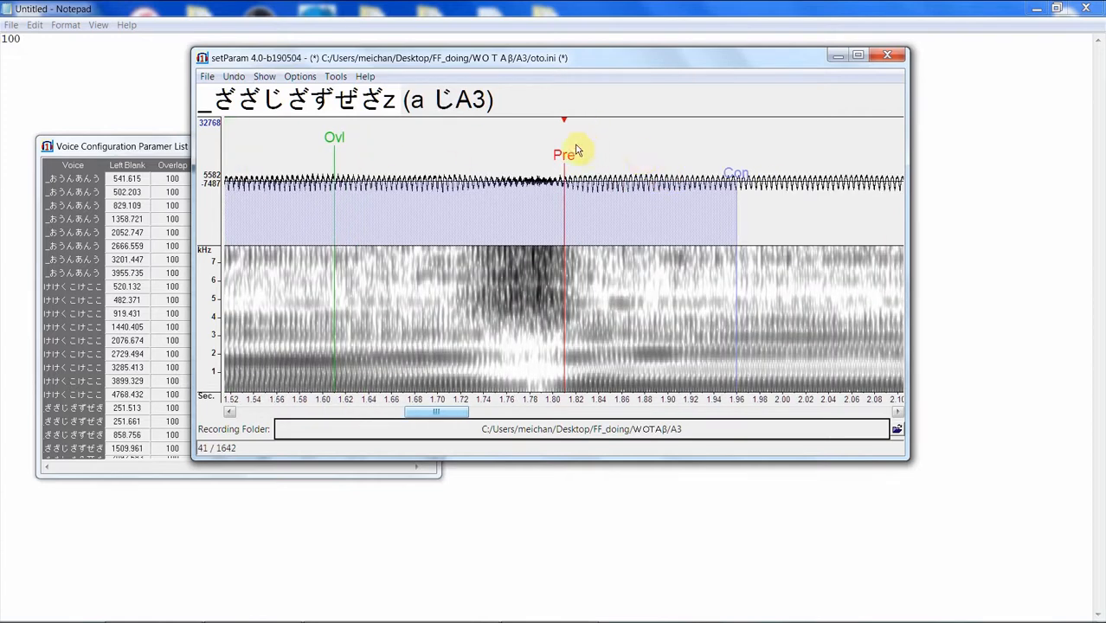
drag(564, 154, 571, 156)
click(598, 162)
click(596, 159)
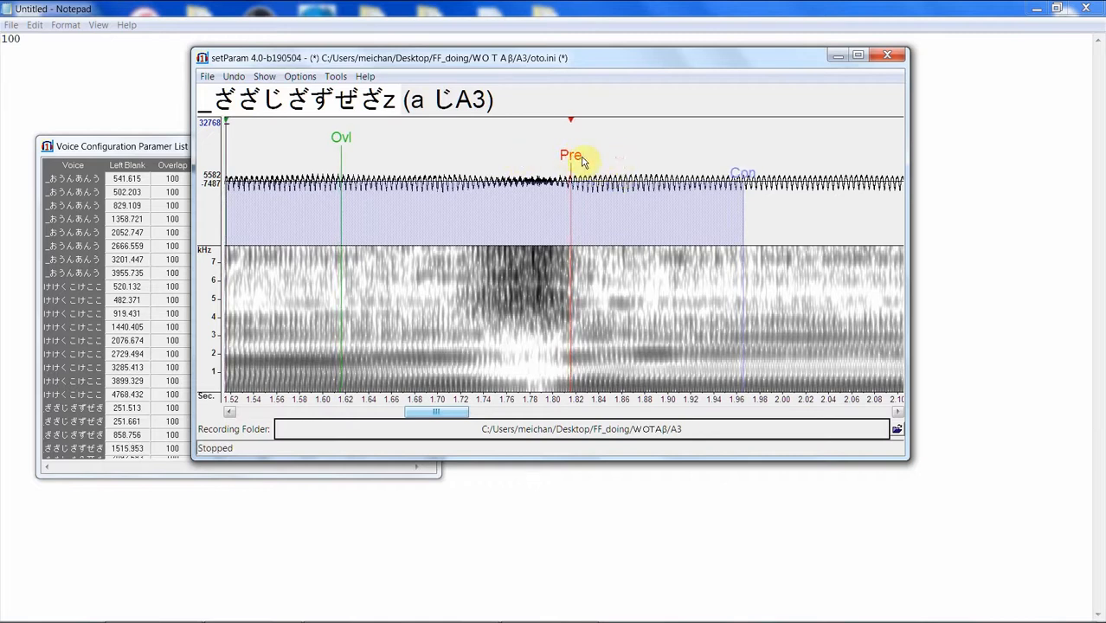
drag(569, 159, 572, 159)
click(611, 185)
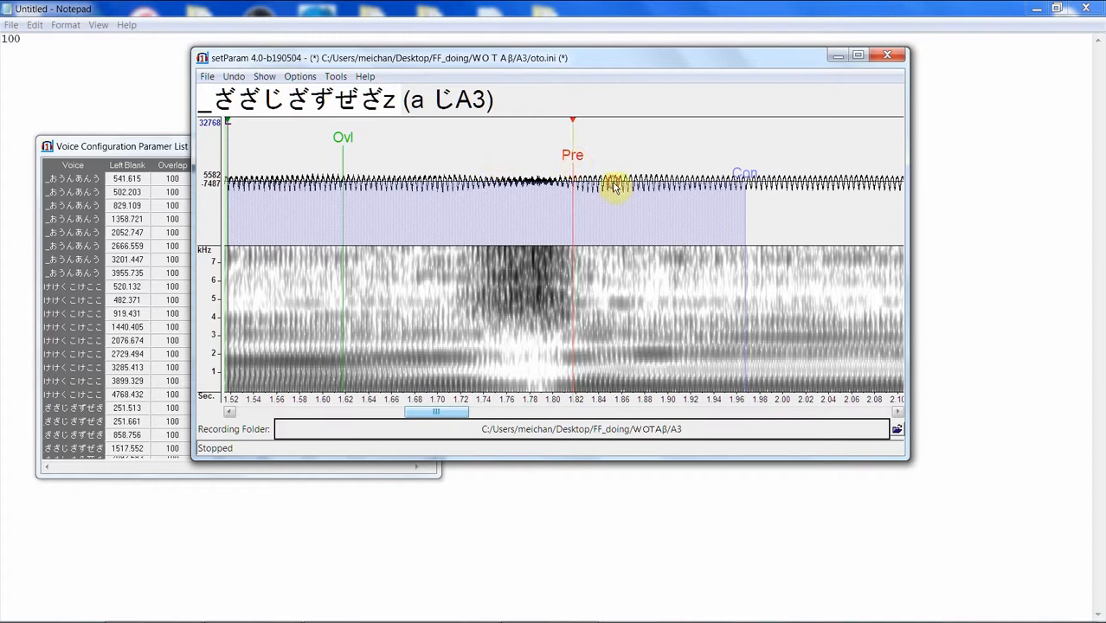
Step: Move the Pre marker of the i ざA3 entry to the vowel onset at about 2.40 s
key(Down)
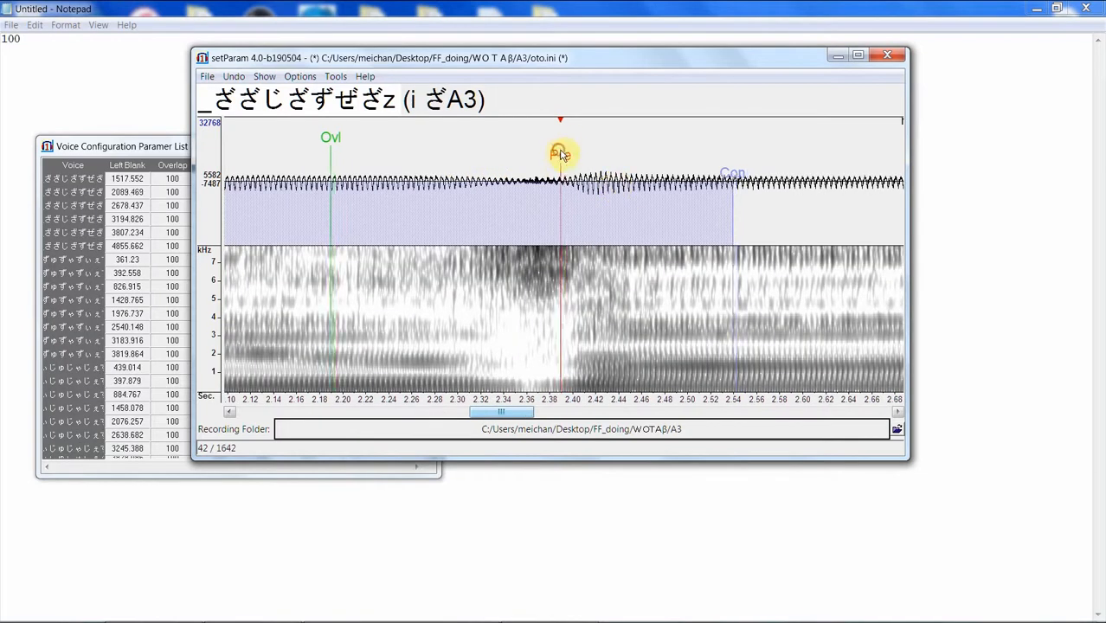
drag(571, 154, 574, 154)
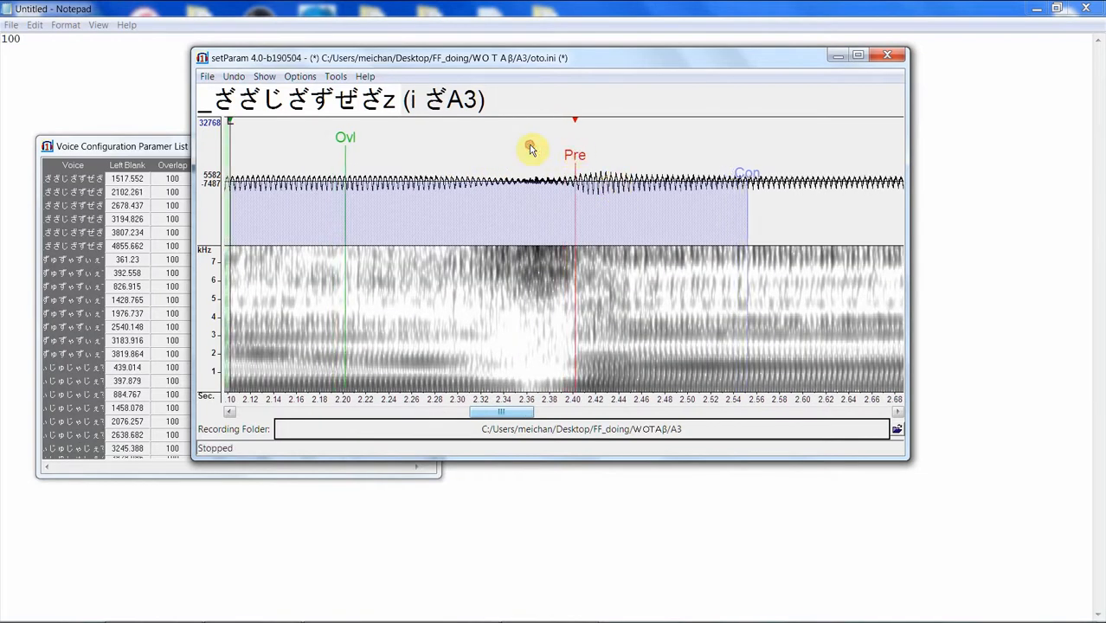
Step: Examine the parameter list's aliases and the Change Aliases renaming options, closing the dialog without renaming anything
click(142, 145)
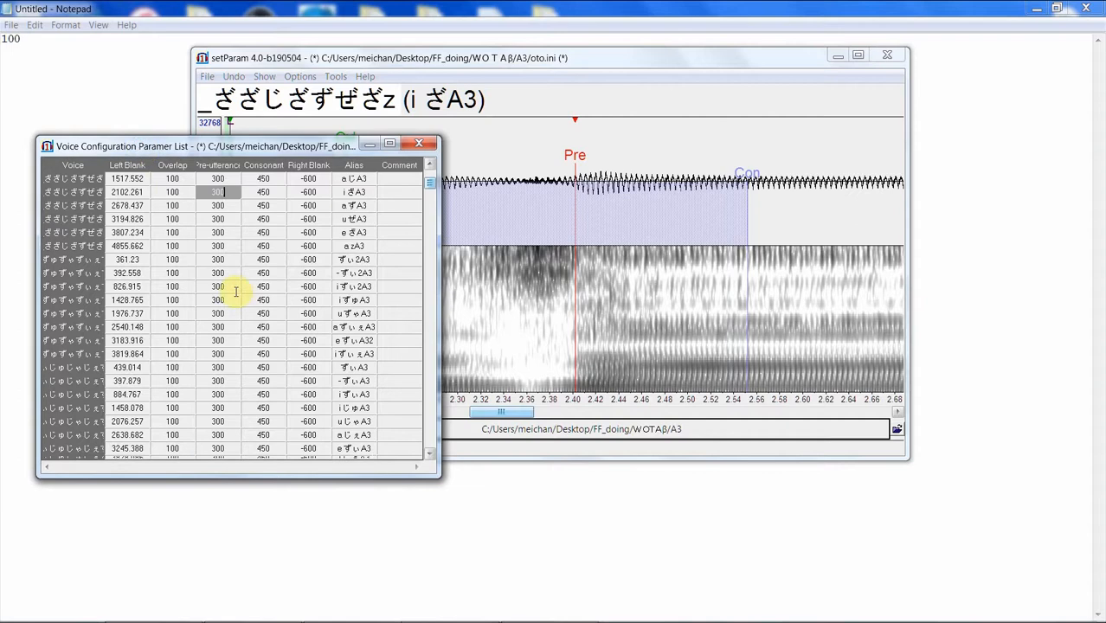
scroll(235, 293, down, 4)
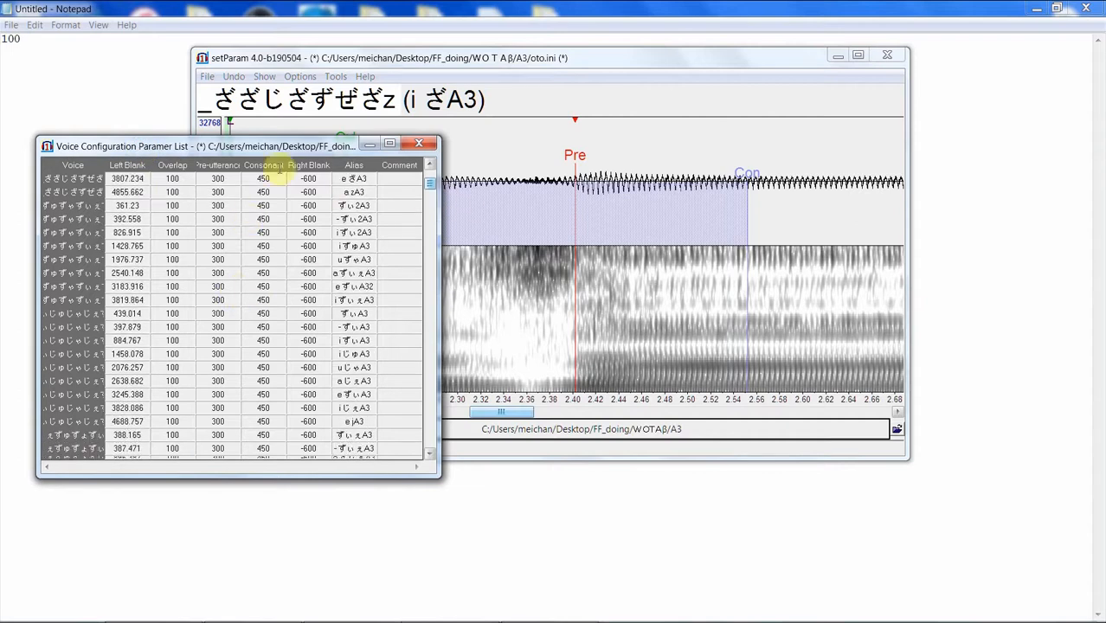
click(292, 78)
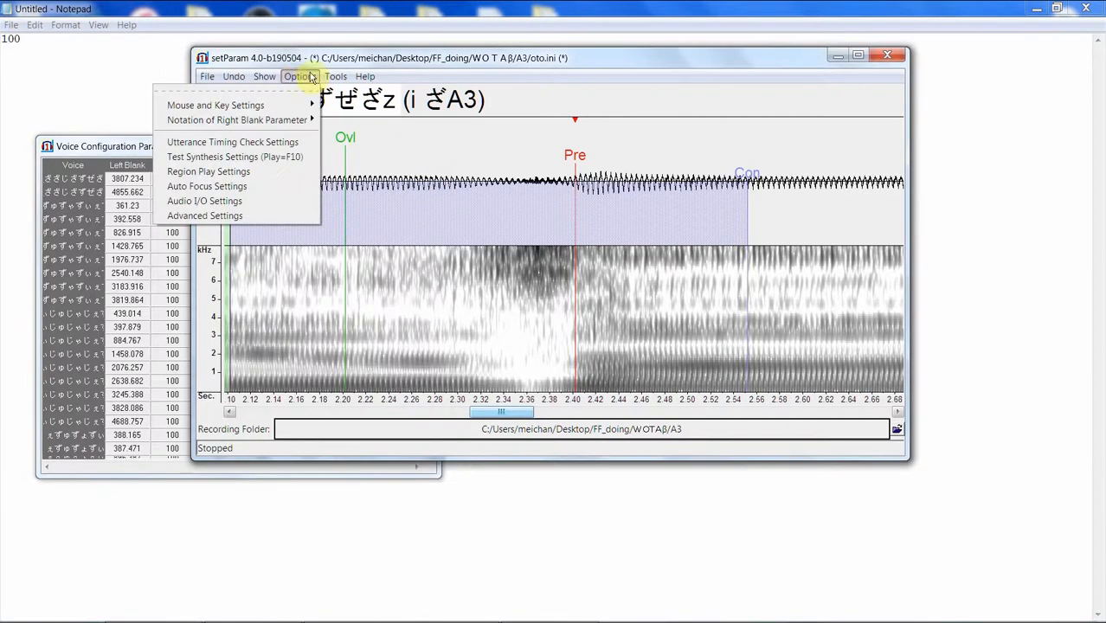
mouse_move(336, 77)
mouse_move(329, 151)
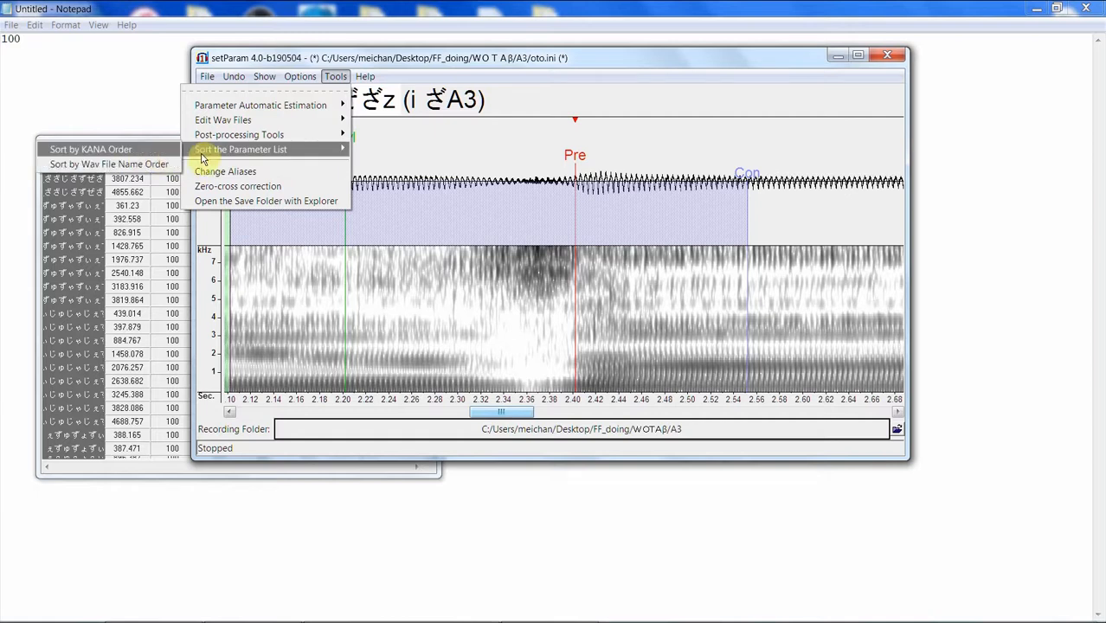
click(267, 176)
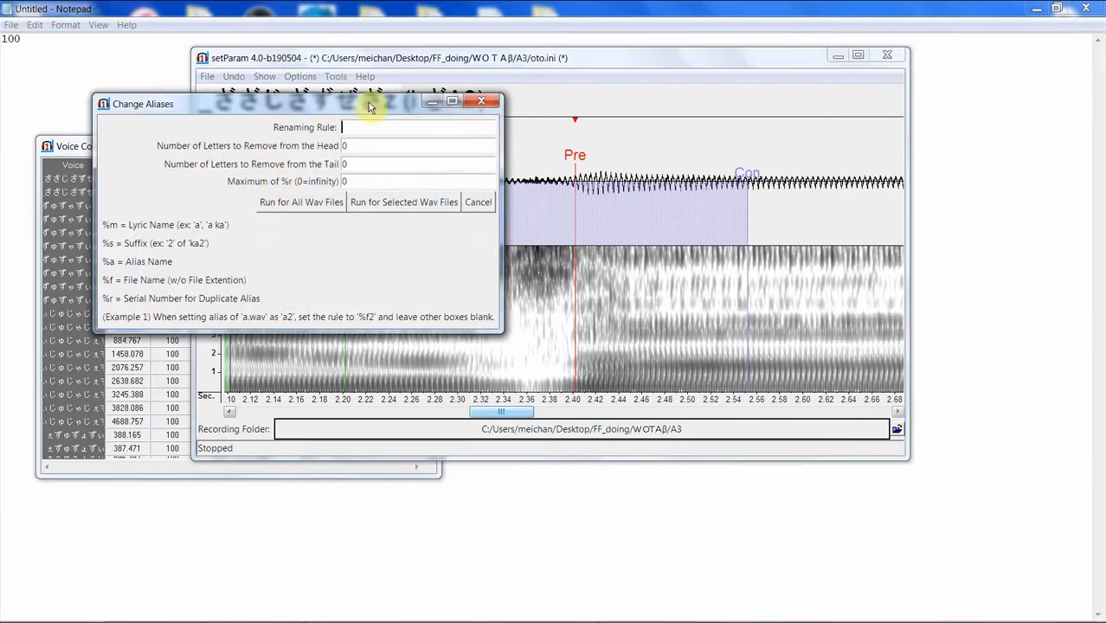
click(483, 104)
Step: Check which parameter the Auto Focus Settings center on and close them without changes
click(309, 76)
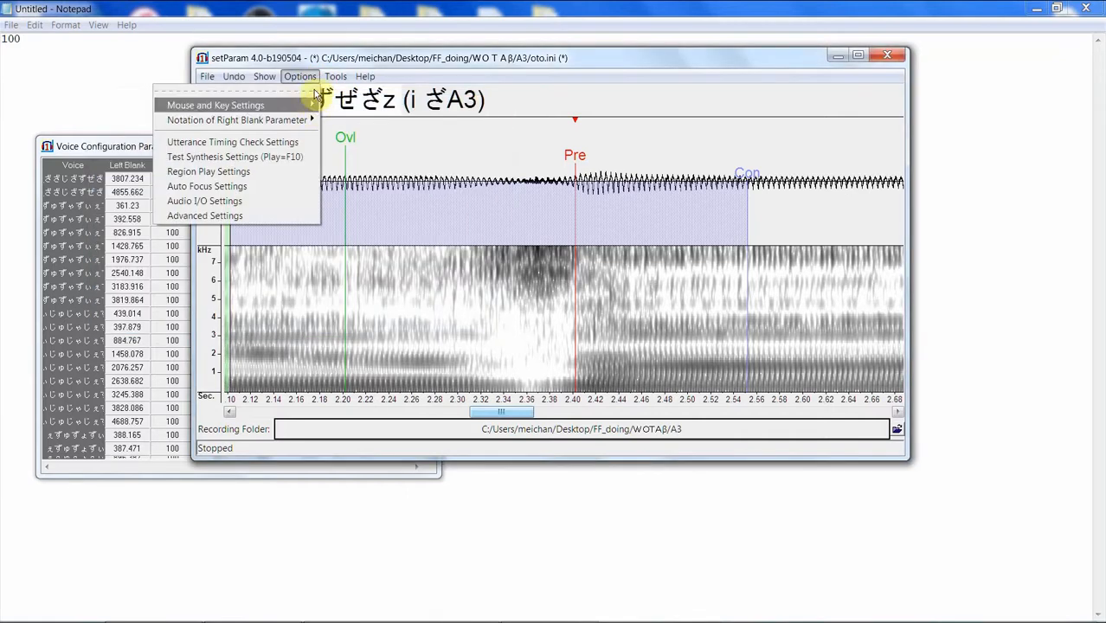
click(256, 187)
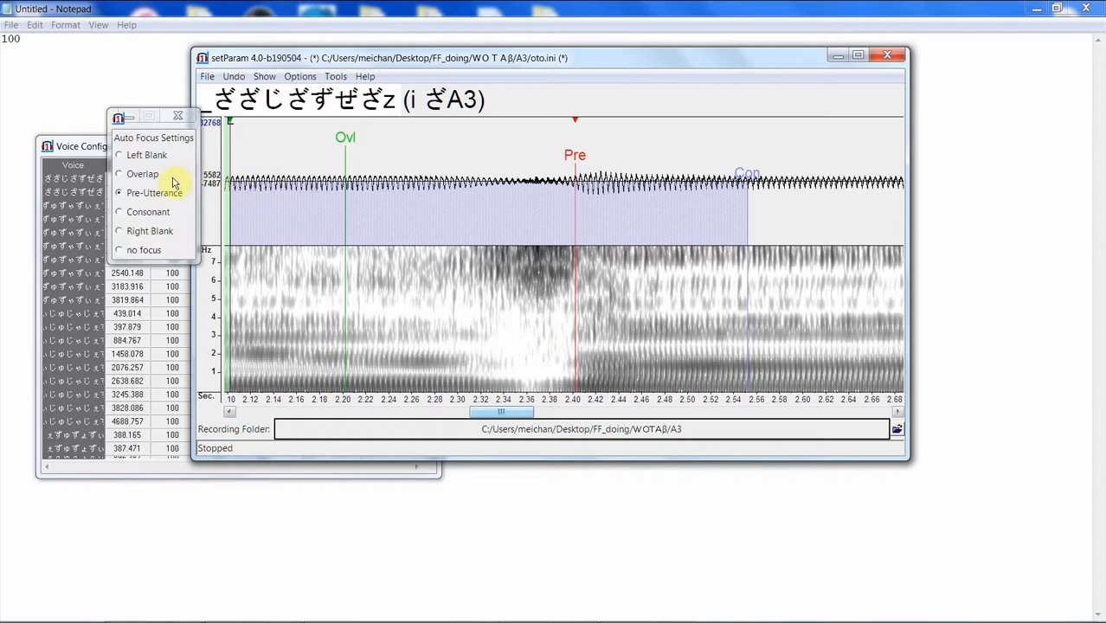
click(178, 115)
click(316, 76)
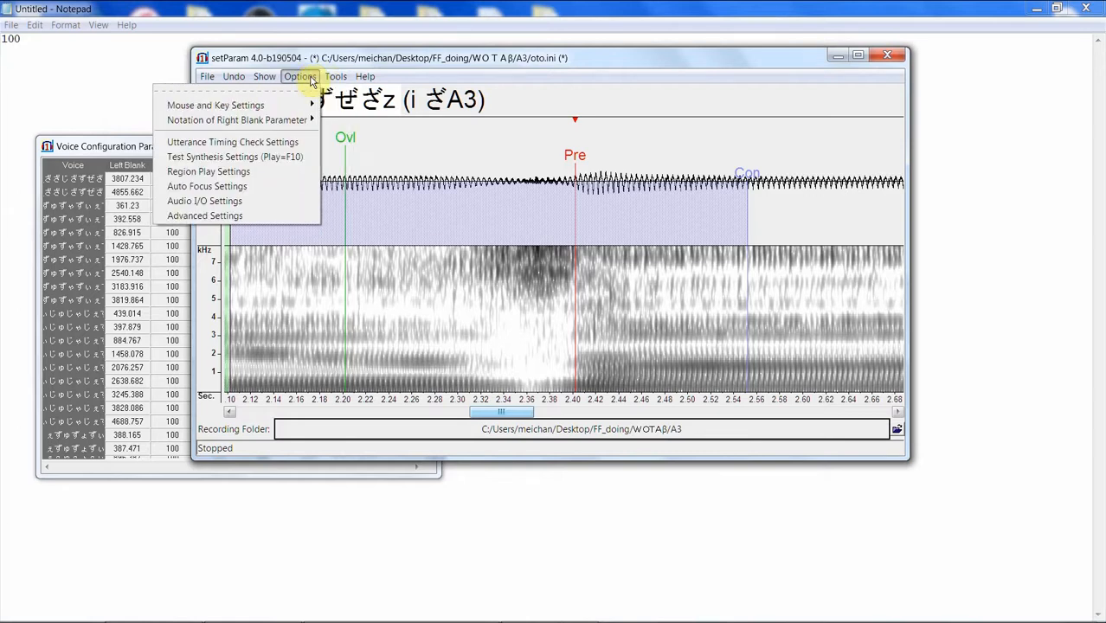
click(320, 52)
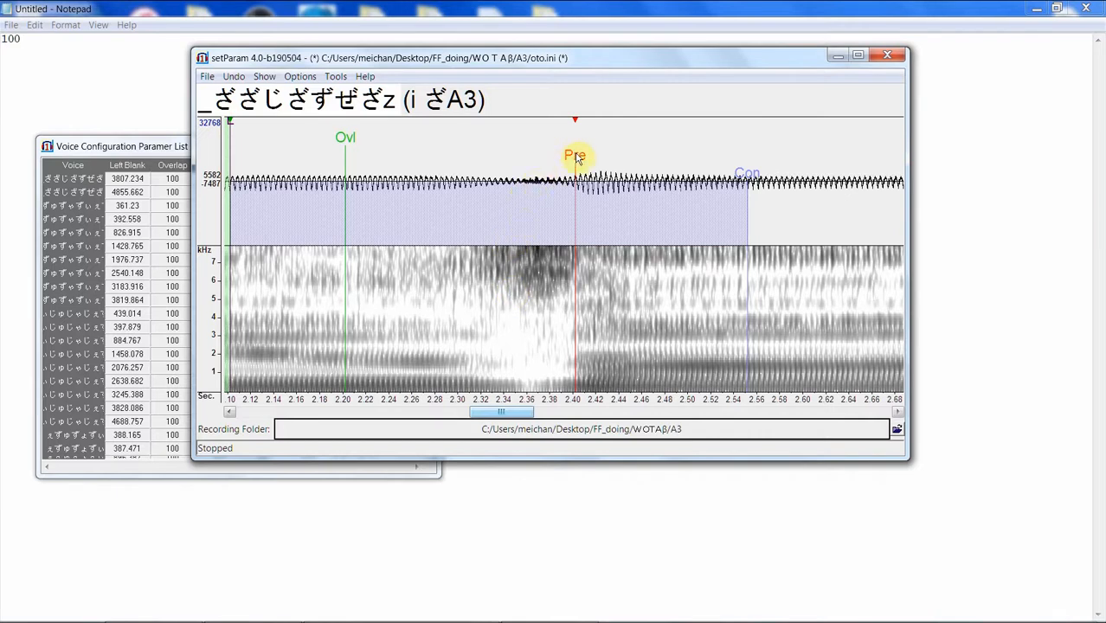
Step: Fine-tune the Pre marker of the i ざA3 entry to about 2.40 s and open the くA3 entry from the parameter list
drag(575, 155, 578, 155)
click(182, 147)
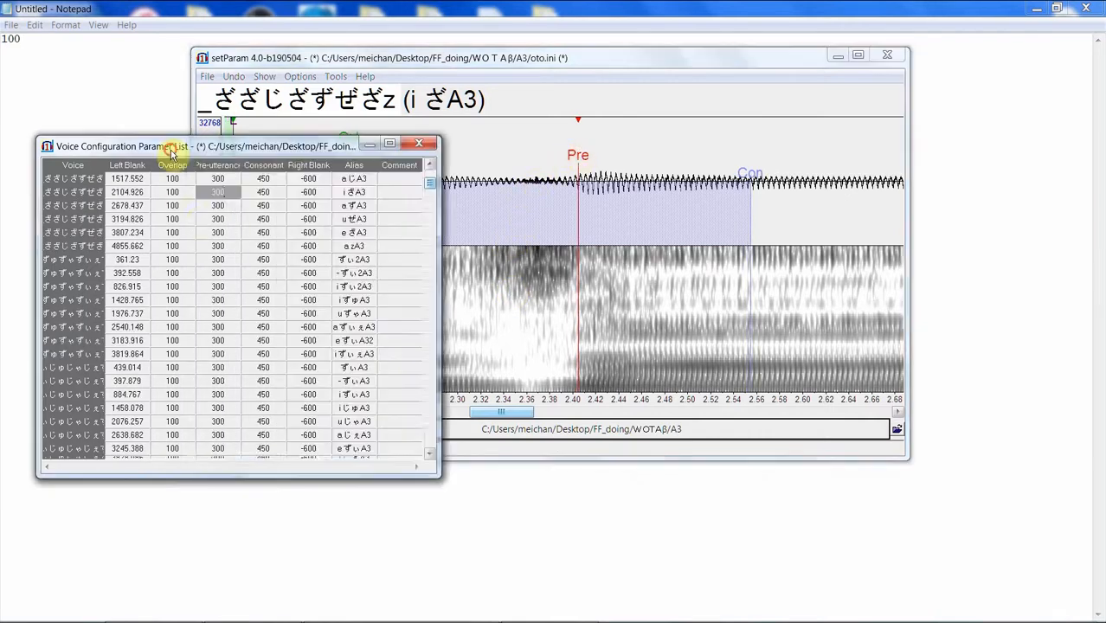
scroll(215, 279, down, 2)
scroll(215, 280, down, 15)
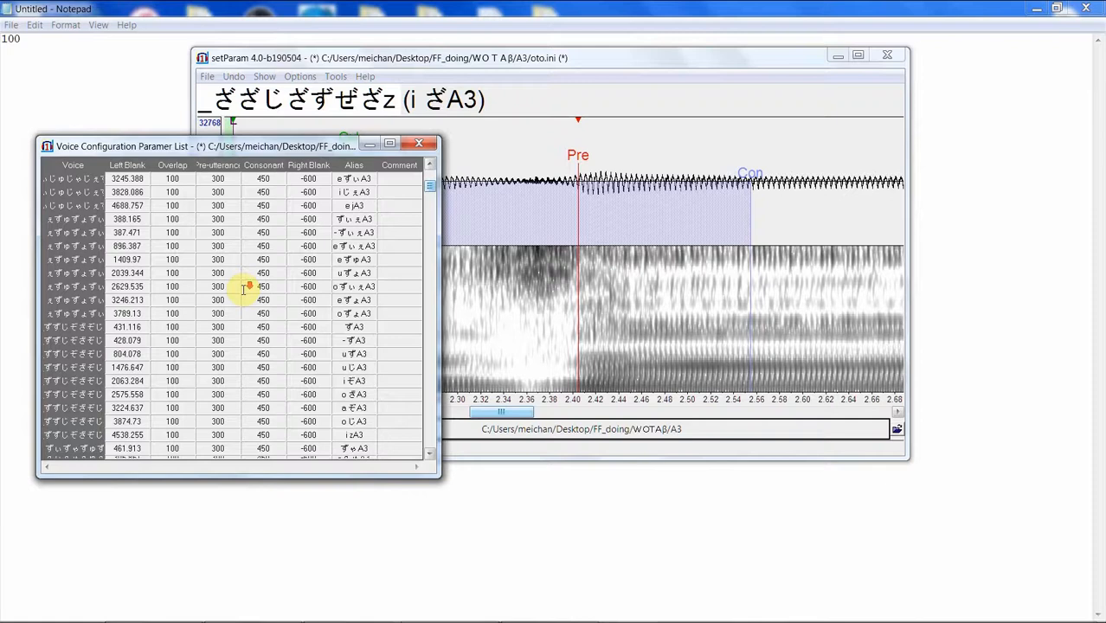
drag(429, 189, 435, 203)
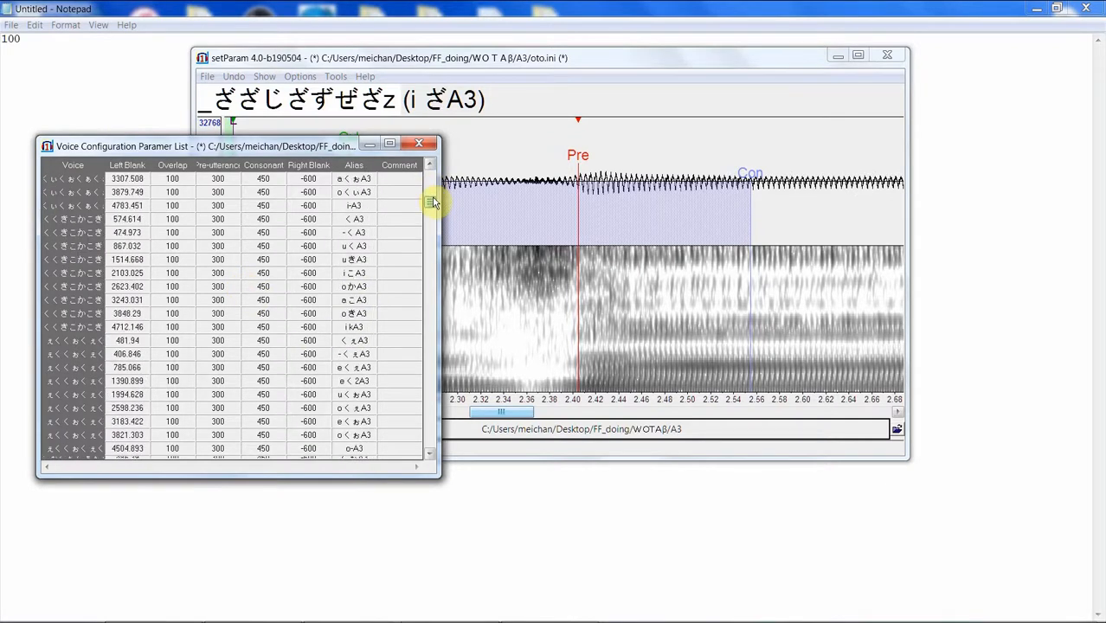
click(262, 219)
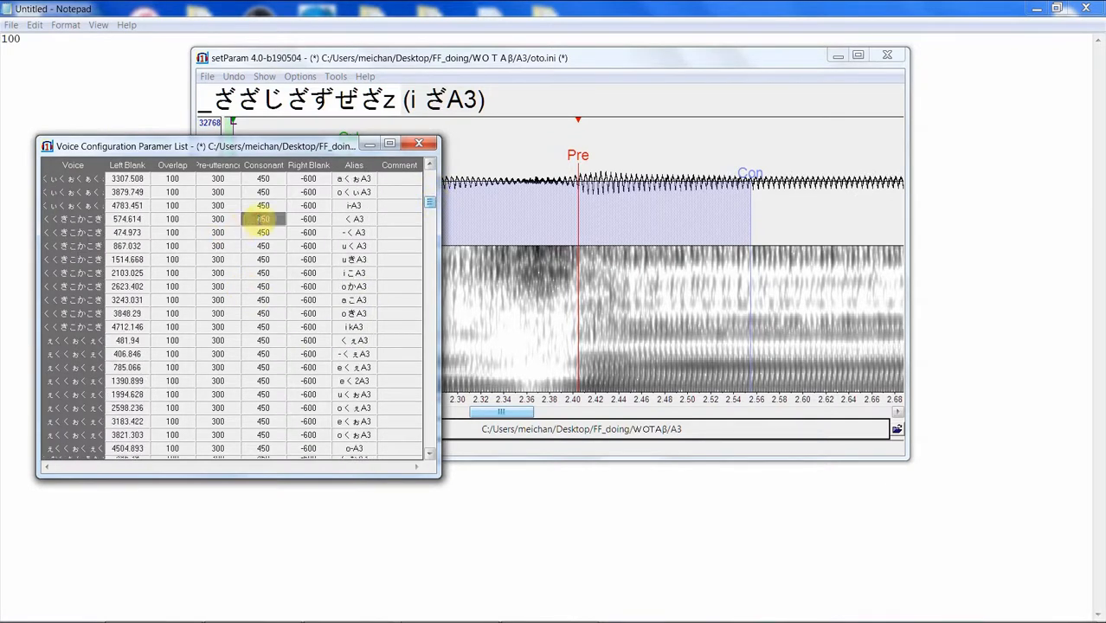
click(438, 57)
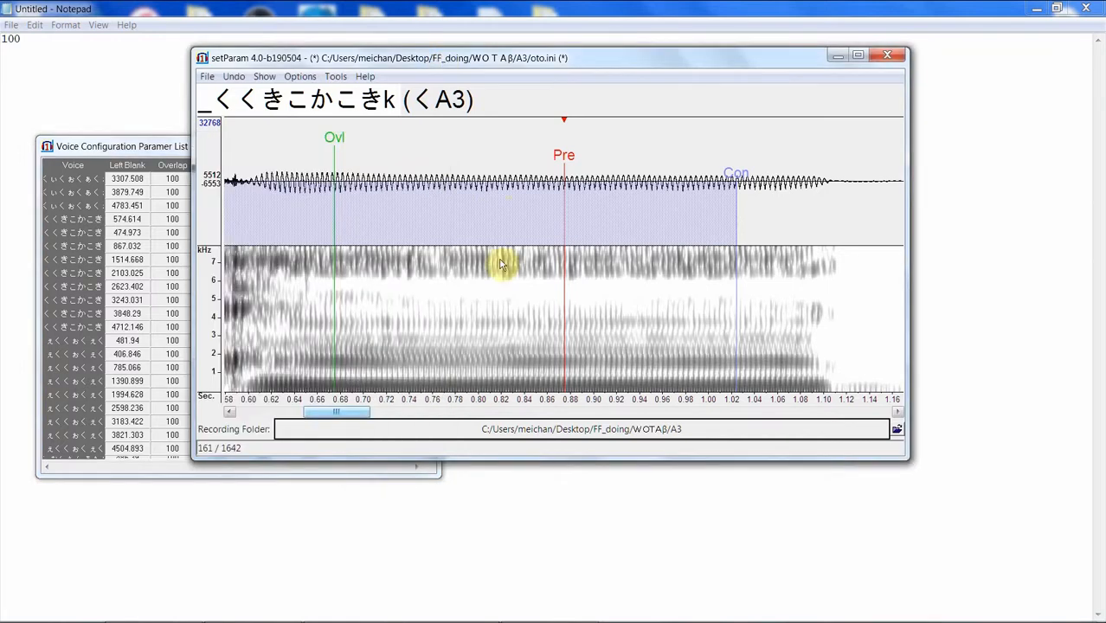
Step: Move the Pre marker of the くA3 entry to the second く's vowel onset at about 1.21 s, checking it by partial playback
drag(348, 413, 372, 412)
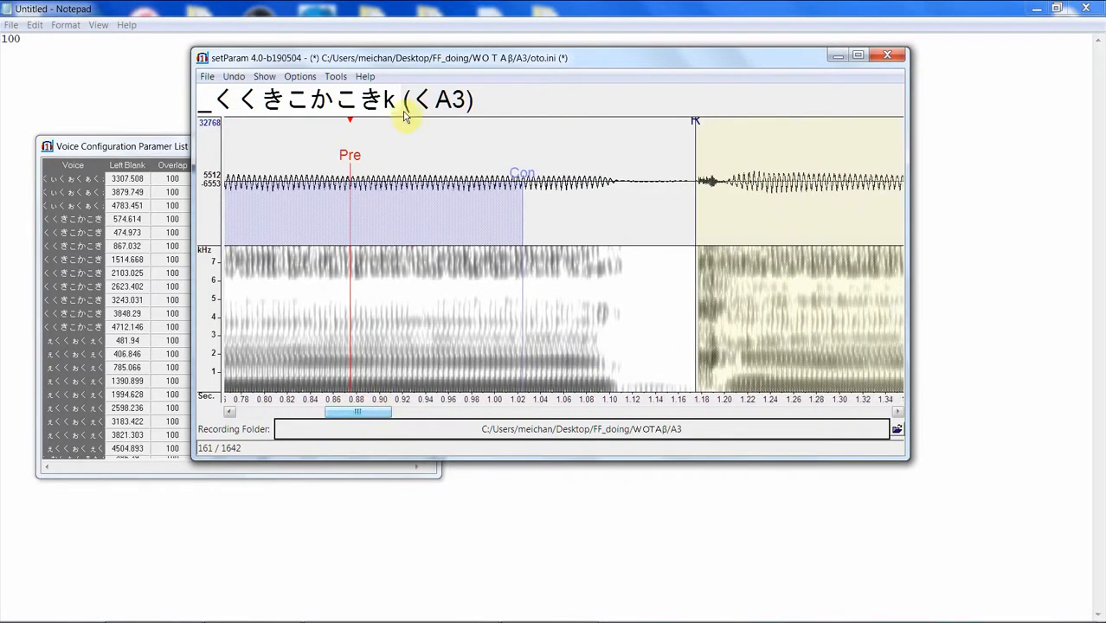
mouse_move(352, 159)
mouse_down()
mouse_move(527, 148)
mouse_move(565, 158)
mouse_move(734, 156)
mouse_up()
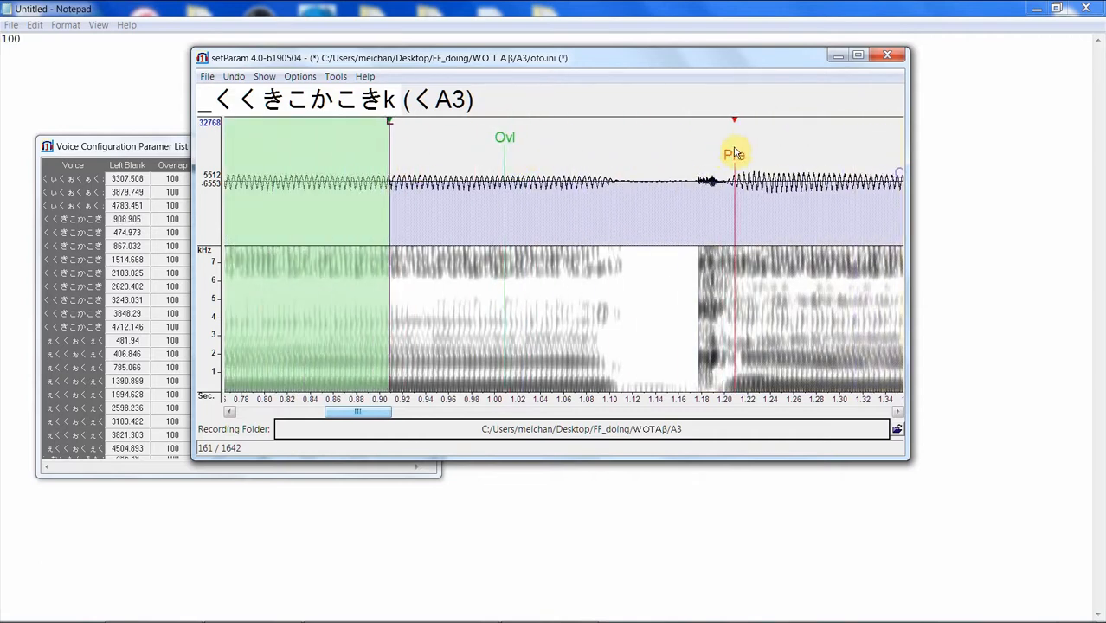
click(708, 157)
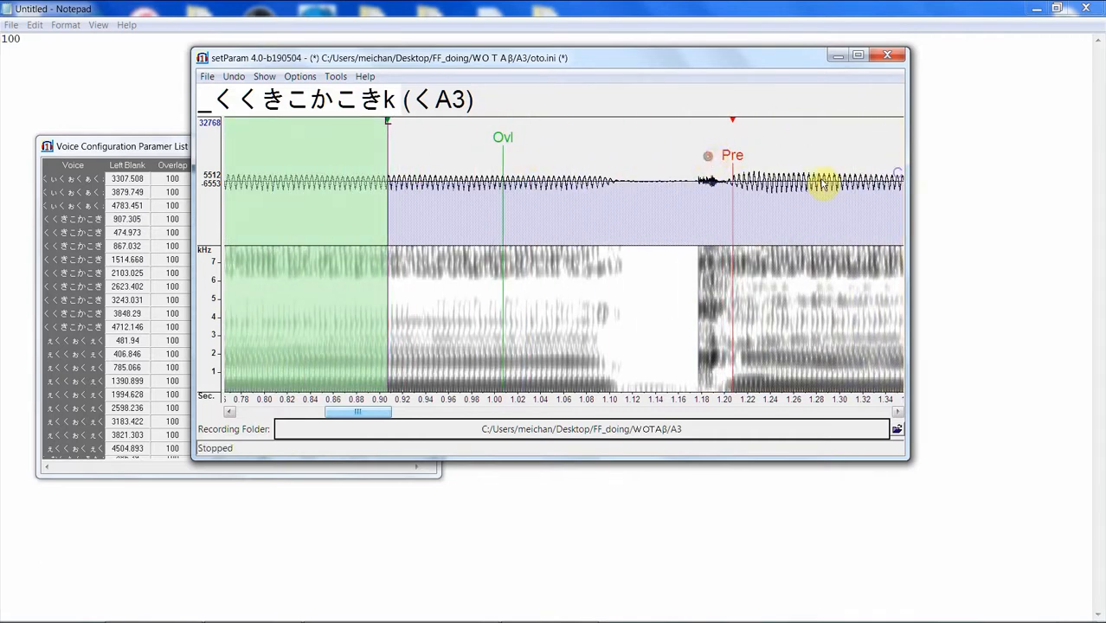
Step: Align the Pre markers of the - くA3 and u くA3 entries with their vowel onsets at about 0.61 s and 1.21 s
key(Down)
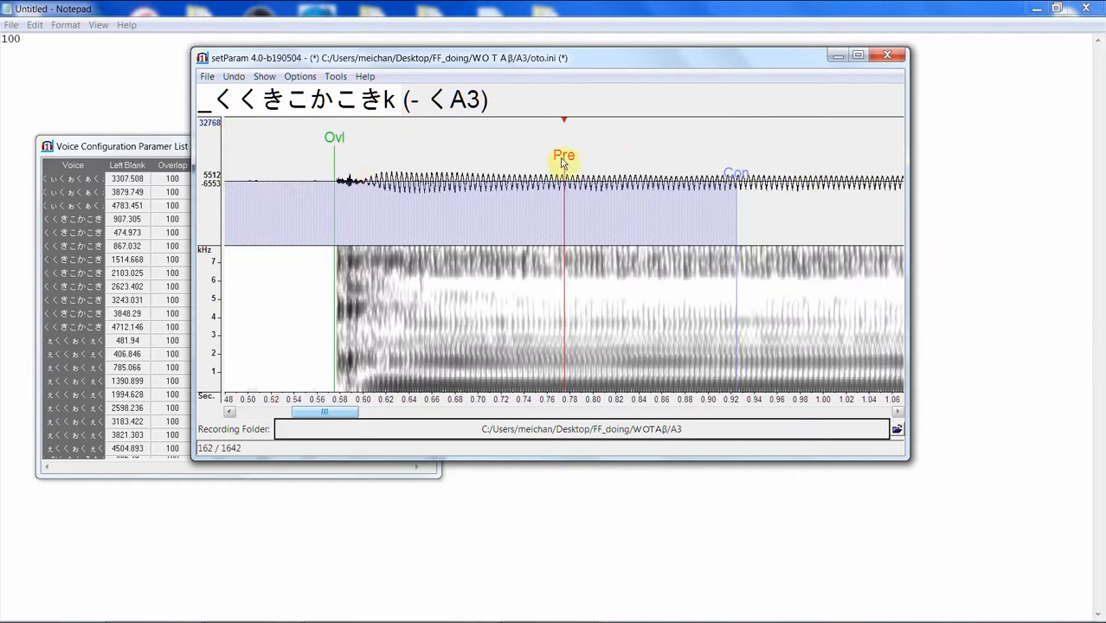
mouse_move(564, 157)
mouse_down()
mouse_move(388, 178)
mouse_move(376, 177)
mouse_move(380, 163)
mouse_up()
key(Down)
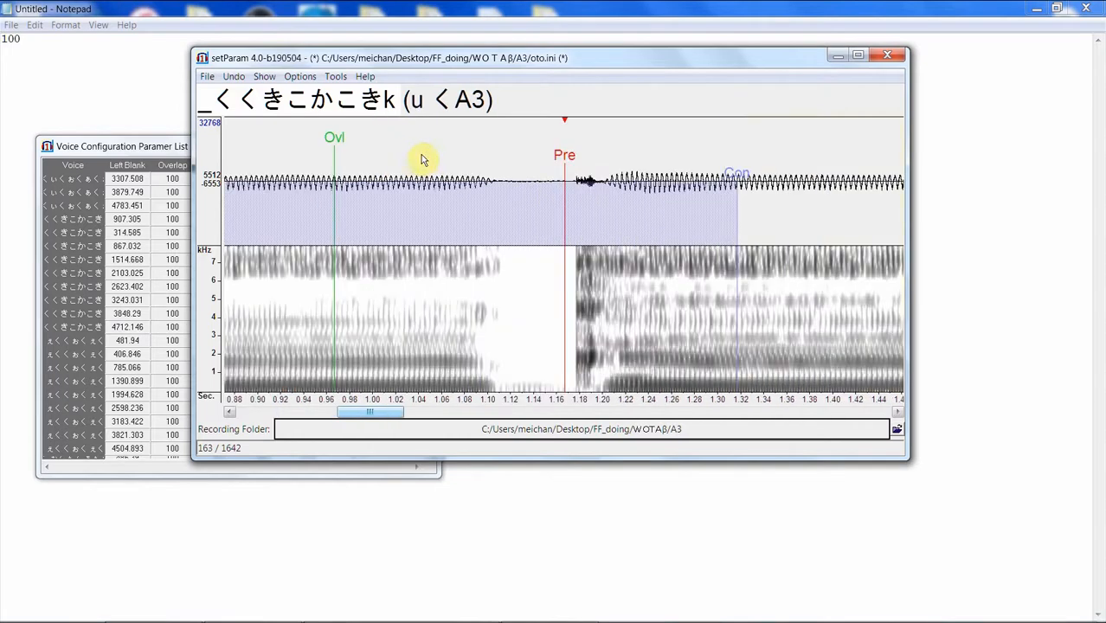
drag(564, 157, 614, 146)
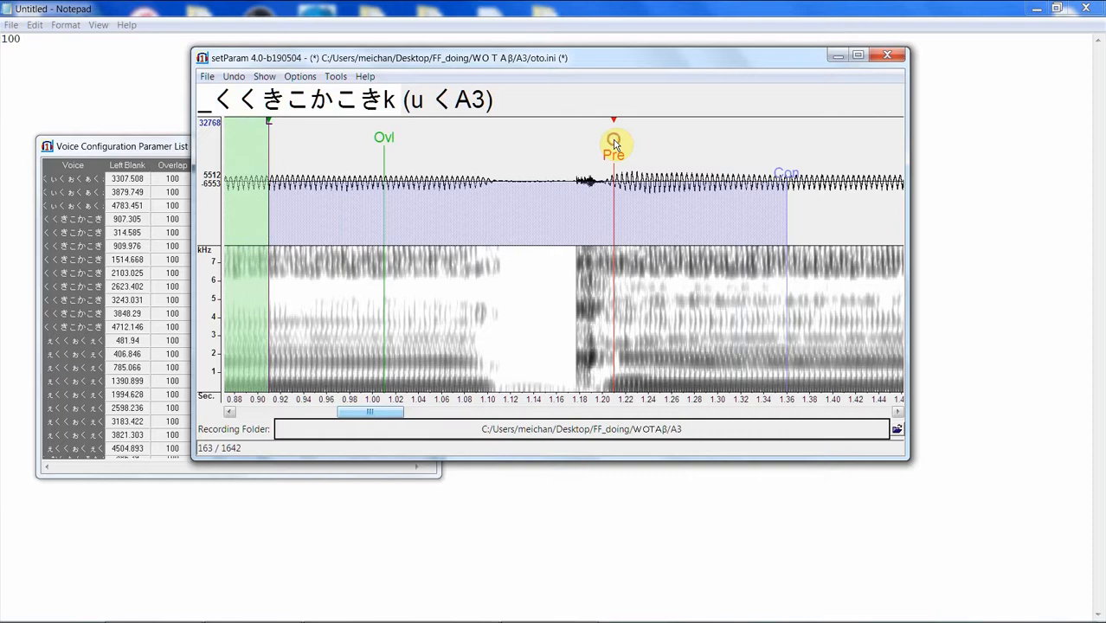
Step: Align the Pre markers of the u きA3 and i こA3 entries with their vowel onsets at about 1.83 s and 2.44 s
mouse_move(617, 157)
mouse_down()
mouse_move(571, 160)
mouse_move(585, 163)
mouse_up()
key(Down)
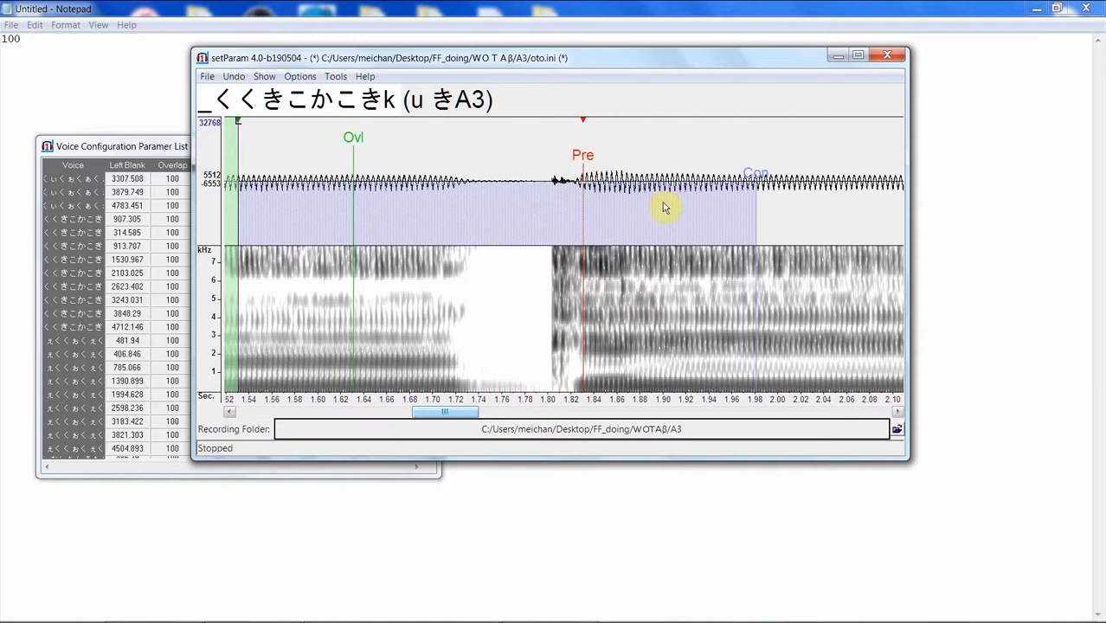
key(Down)
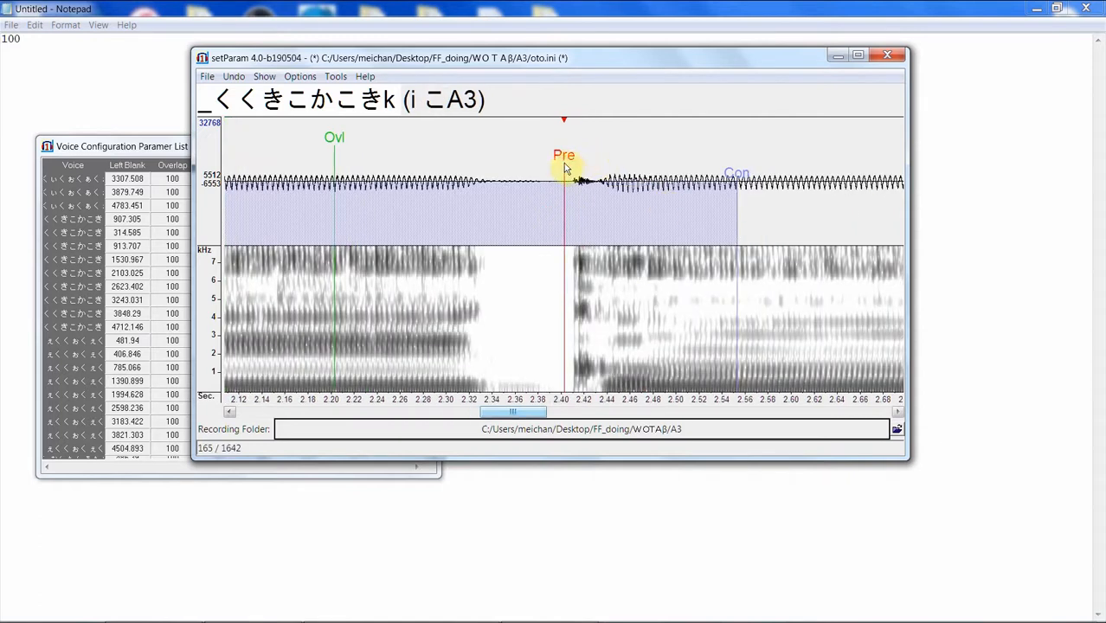
drag(565, 161, 610, 164)
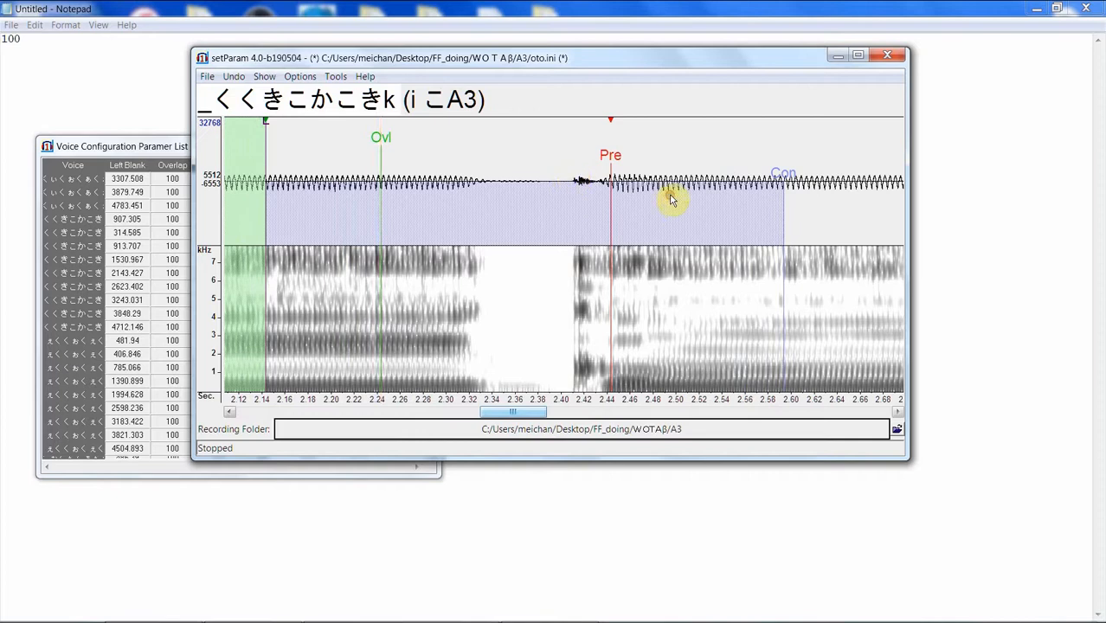
Step: Move the Pre marker of the o かA3 entry to the vowel onset at about 3.01 s and check it by partial playback
key(Down)
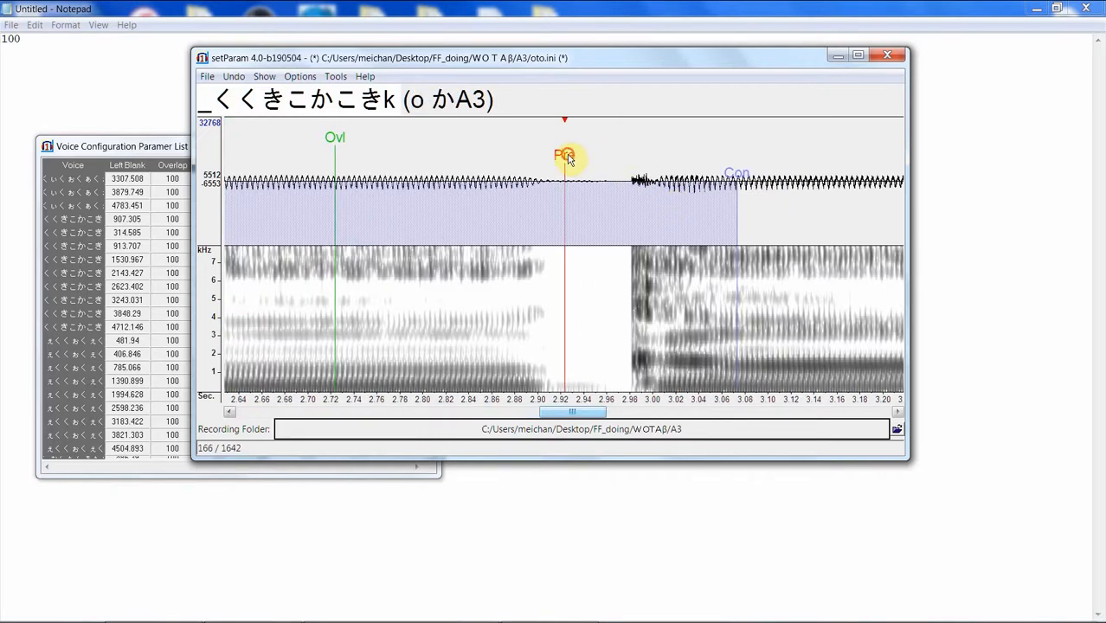
drag(567, 156, 664, 149)
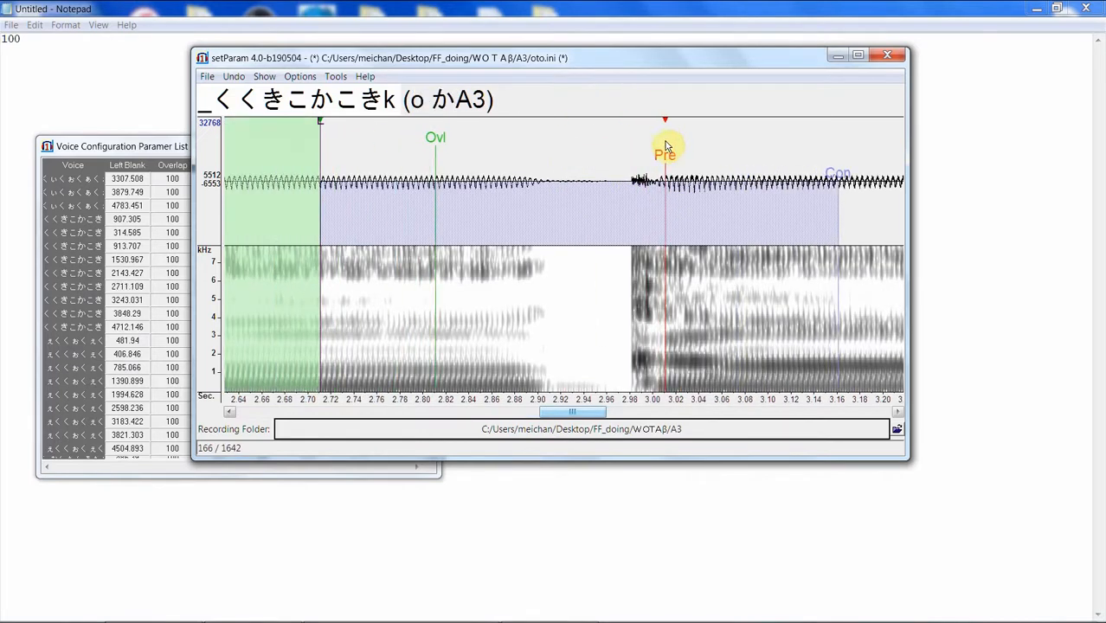
click(754, 197)
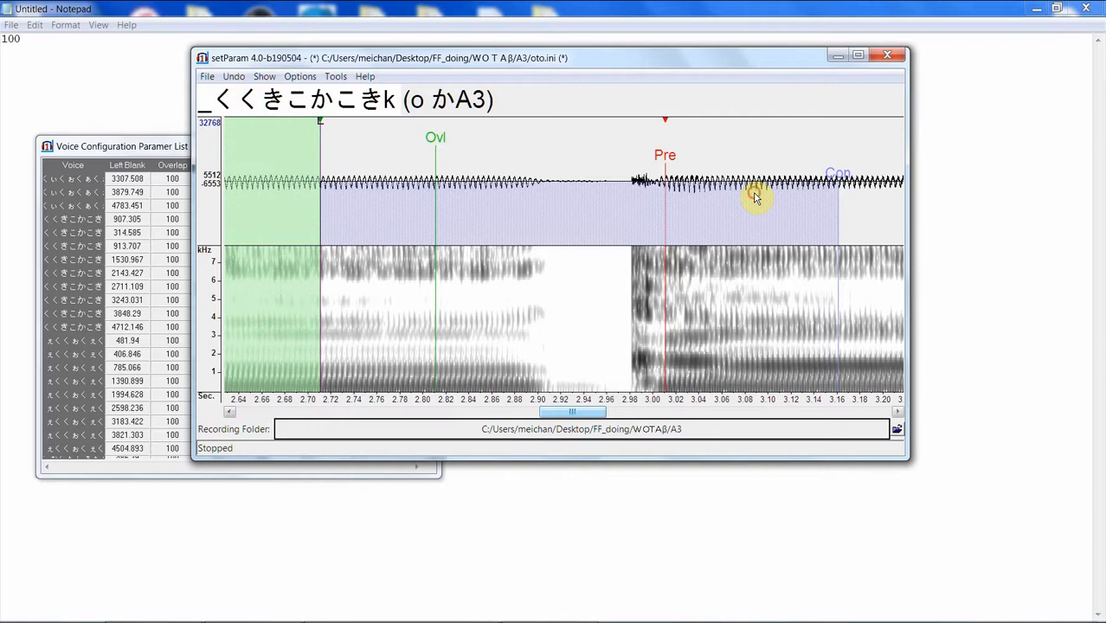
Step: Move the Pre marker of the a こA3 entry to the vowel onset at about 3.63 s, playing the parts before and after it
key(Down)
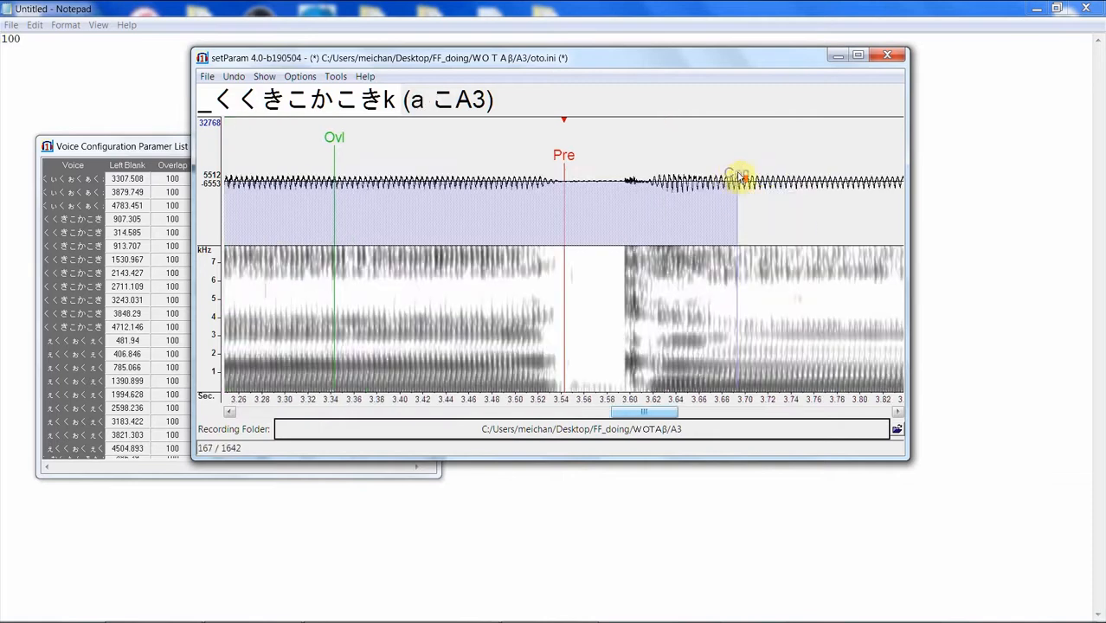
drag(563, 154, 667, 142)
click(579, 163)
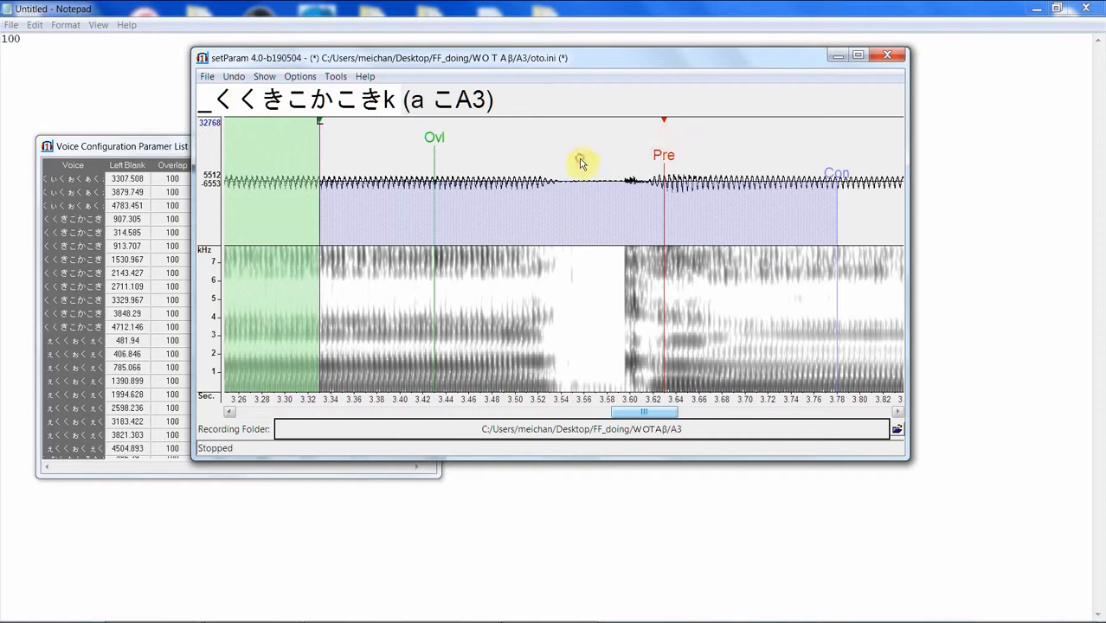
click(723, 199)
Step: Place the Pre marker of o きA3 at the vowel onset at about 4.21 s and that of i kA3 at the vowel's end at about 4.98 s
key(Down)
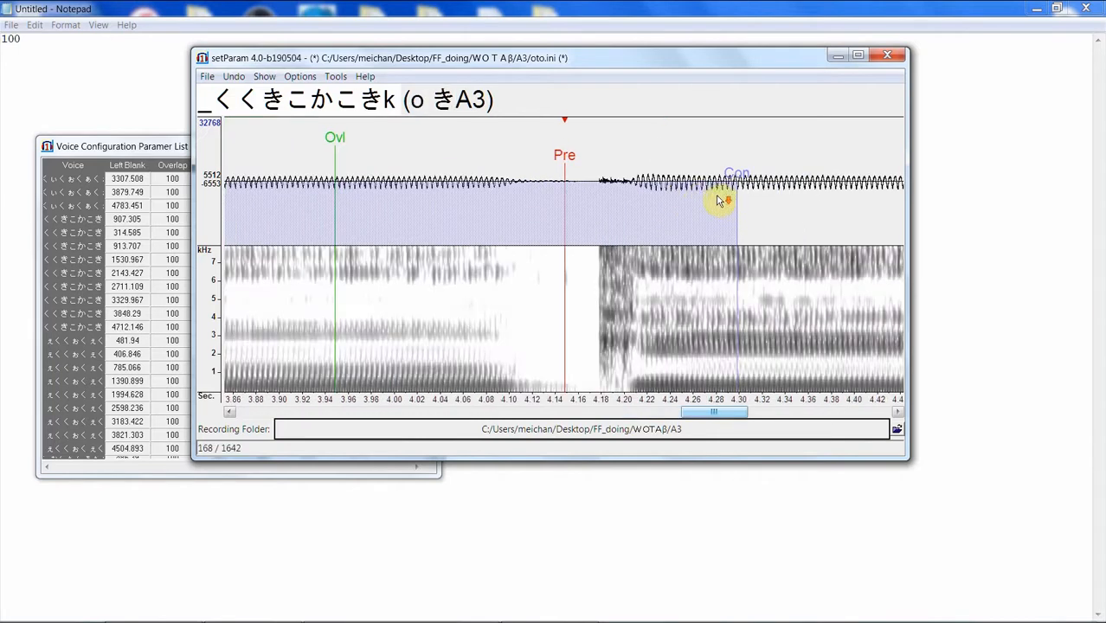
drag(573, 157, 640, 148)
click(725, 189)
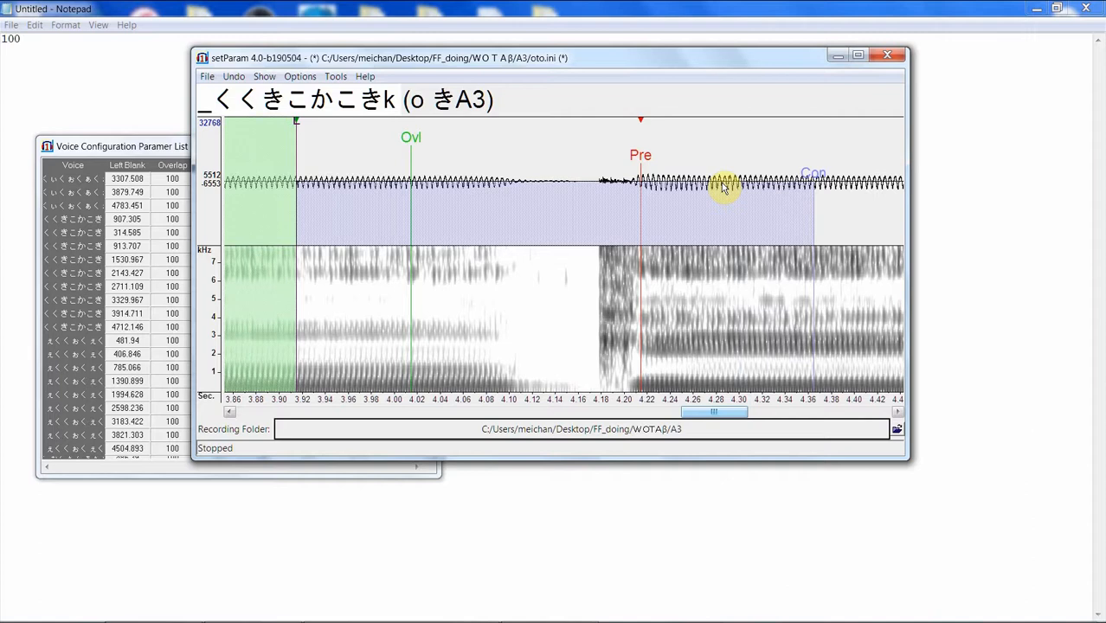
key(Down)
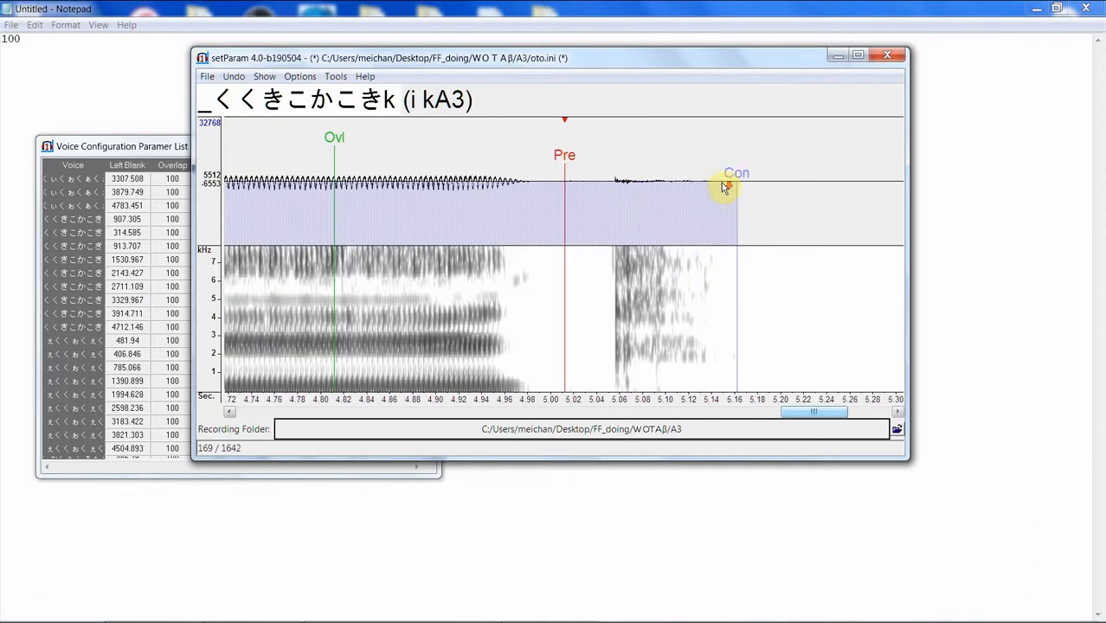
mouse_move(563, 154)
mouse_down()
mouse_move(612, 156)
mouse_move(506, 156)
mouse_move(525, 154)
mouse_up()
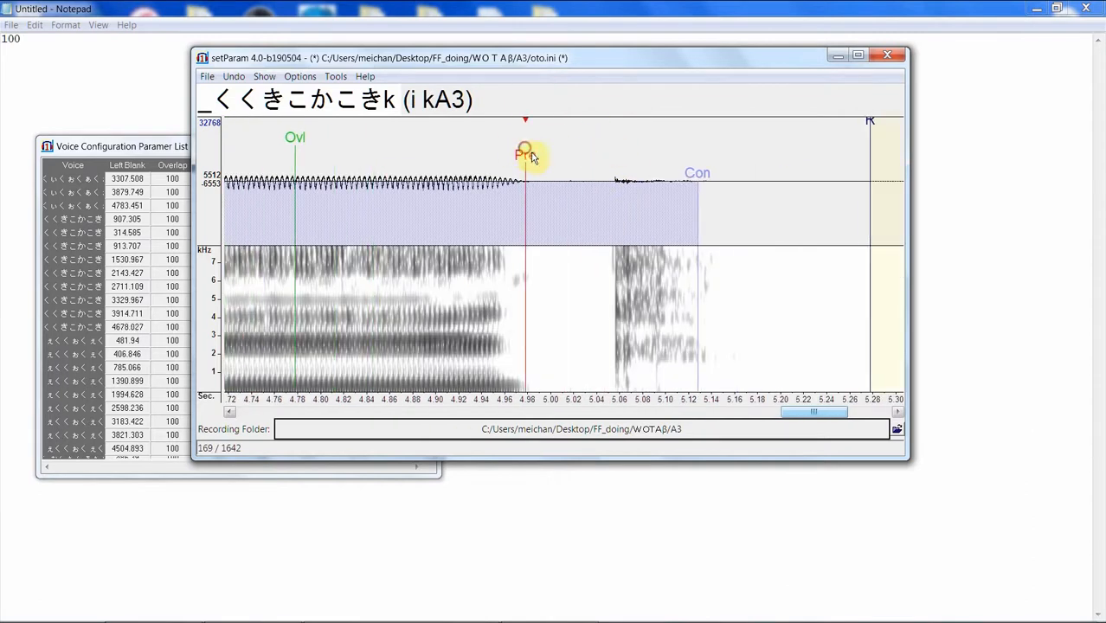
Step: Move the Pre marker of the くぇA3 entry to the second くぇ's vowel onset at about 1.19 s
key(Down)
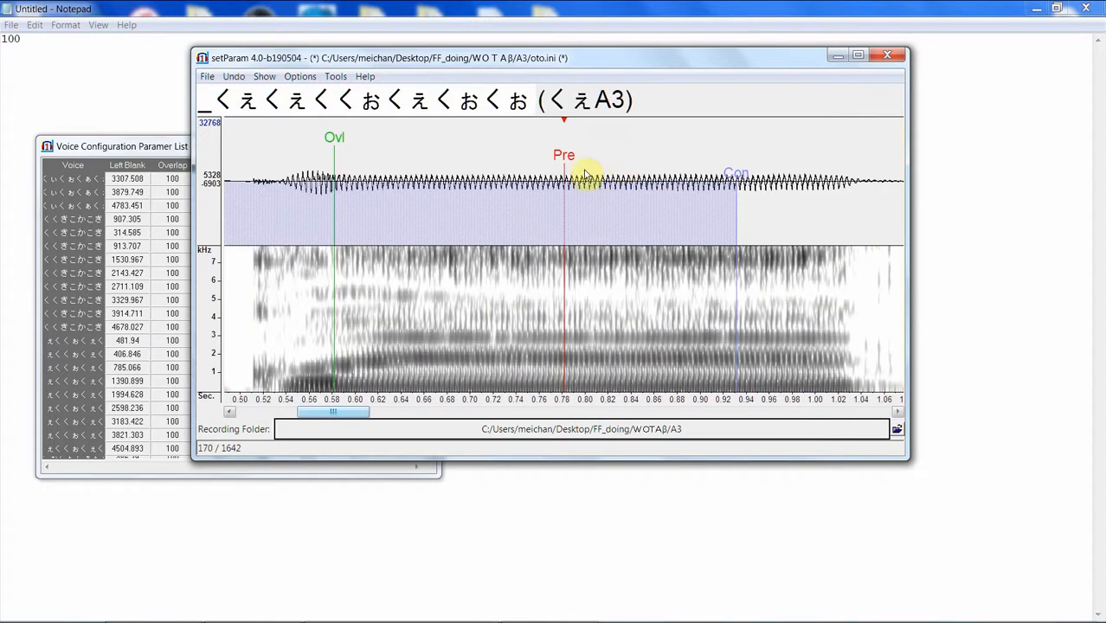
drag(363, 418, 387, 412)
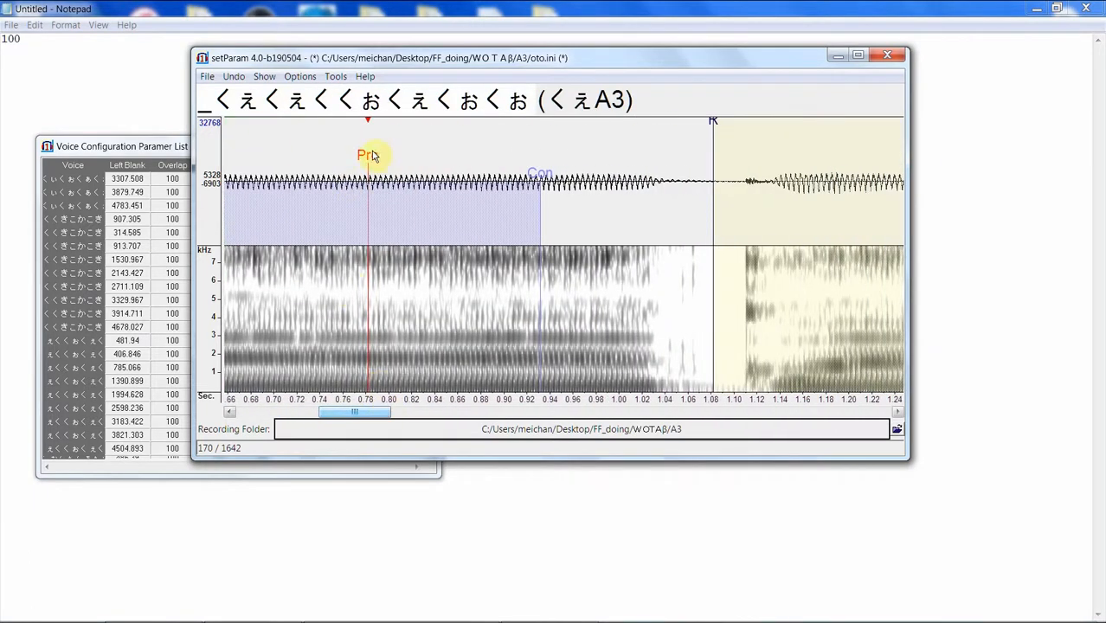
mouse_move(370, 153)
mouse_down()
mouse_move(629, 277)
mouse_move(777, 214)
mouse_move(838, 218)
mouse_up()
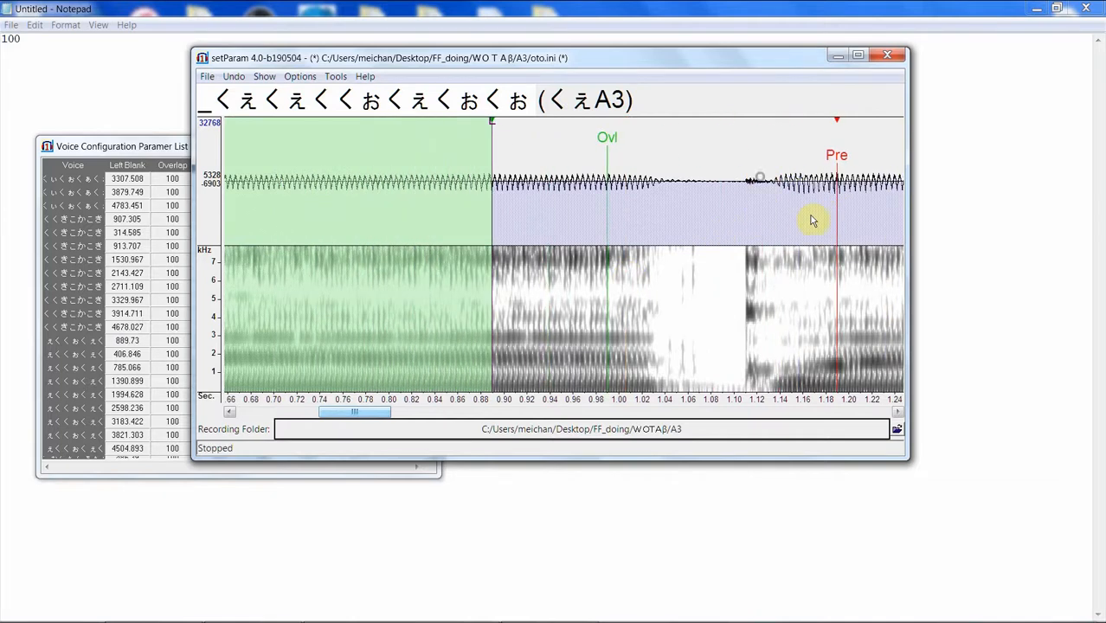
Step: Find the てぃA3 entry of the てぃてぃちゅちゃちぇてぃちぇch recording in the parameter list and open it in the waveform view
key(Down)
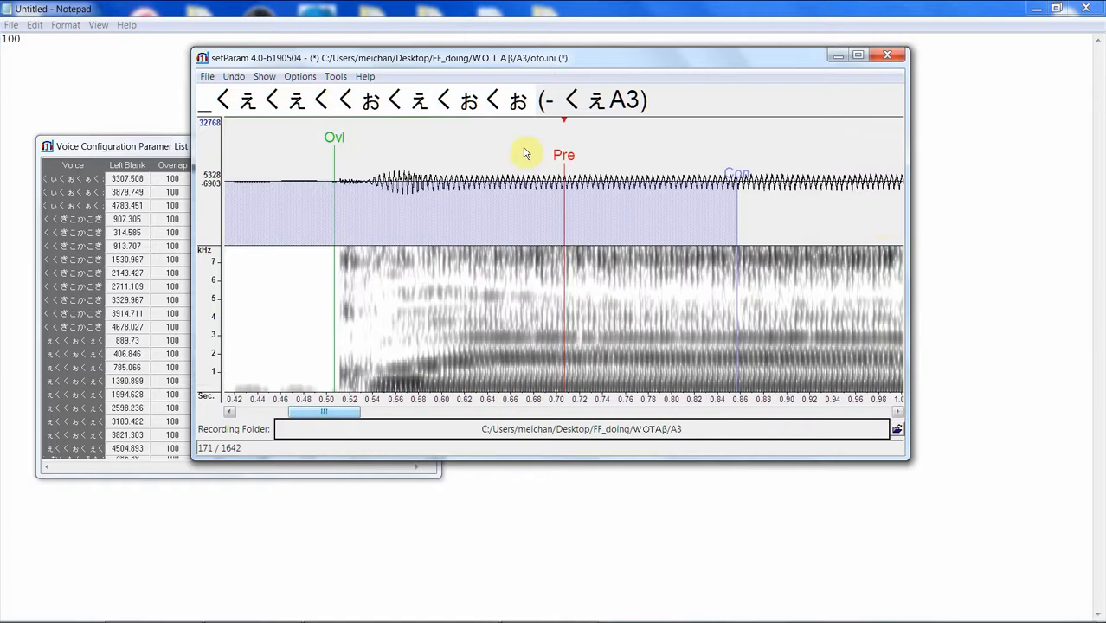
click(130, 408)
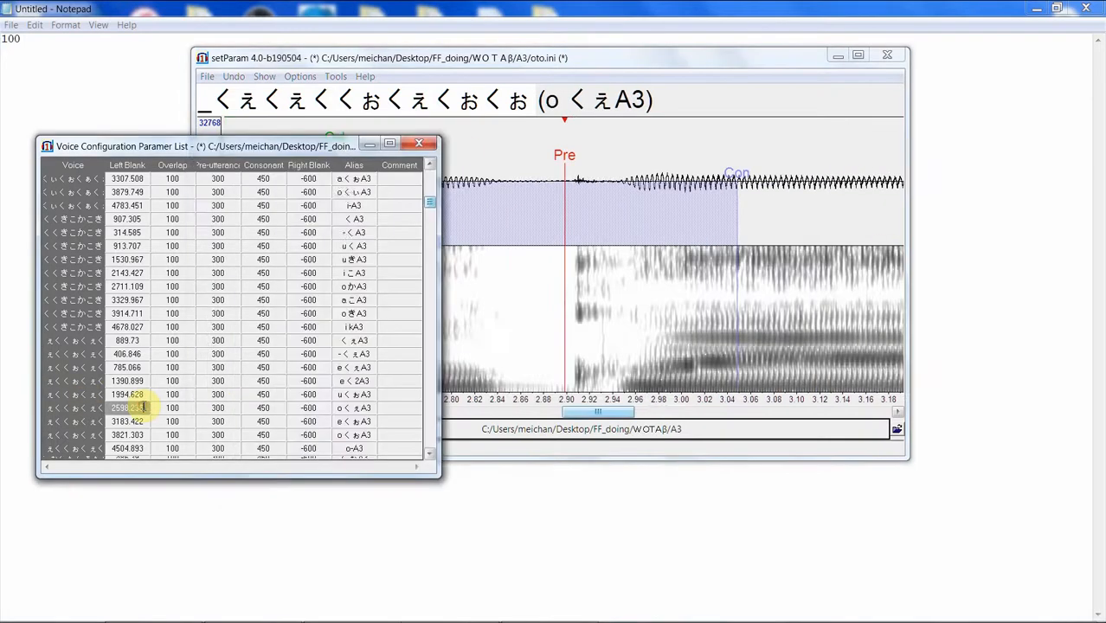
scroll(143, 407, down, 4)
scroll(145, 407, down, 3)
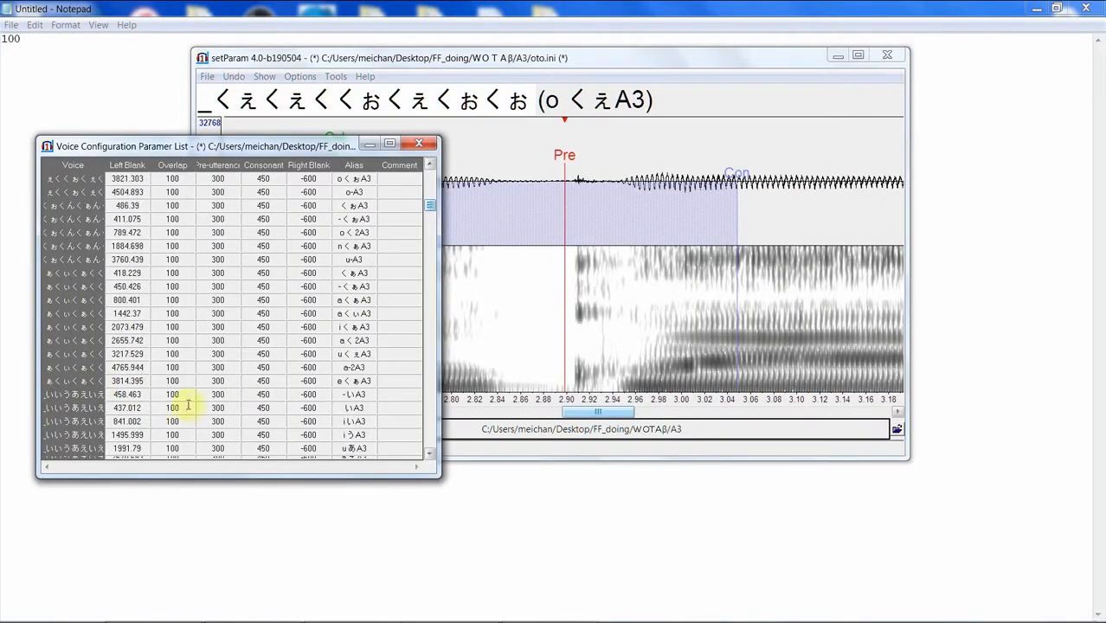
drag(425, 205, 431, 276)
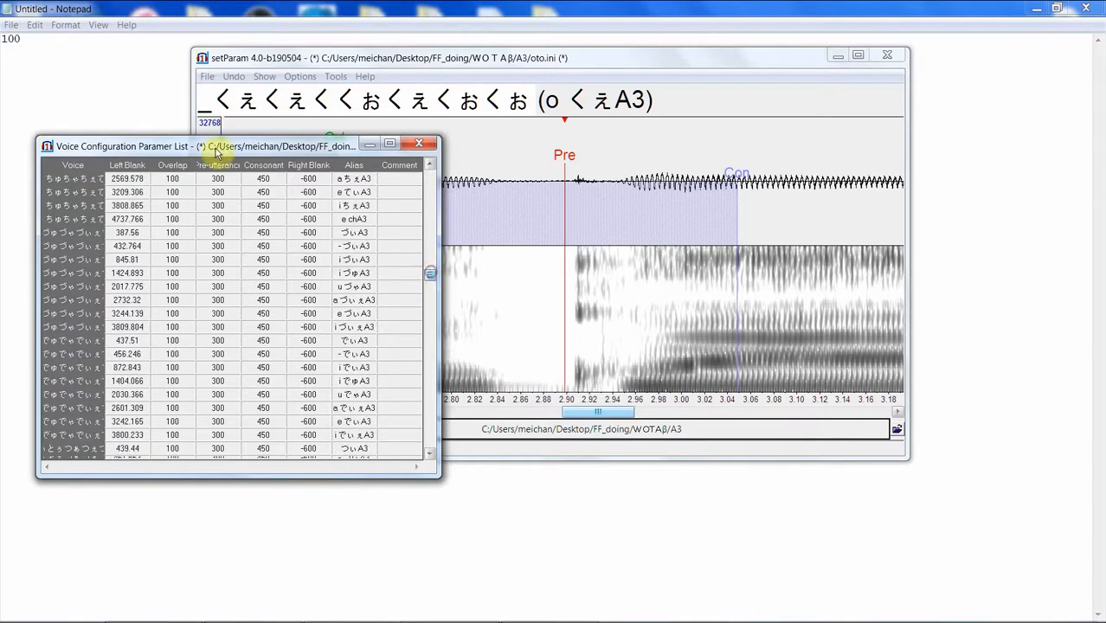
scroll(223, 181, up, 4)
click(232, 249)
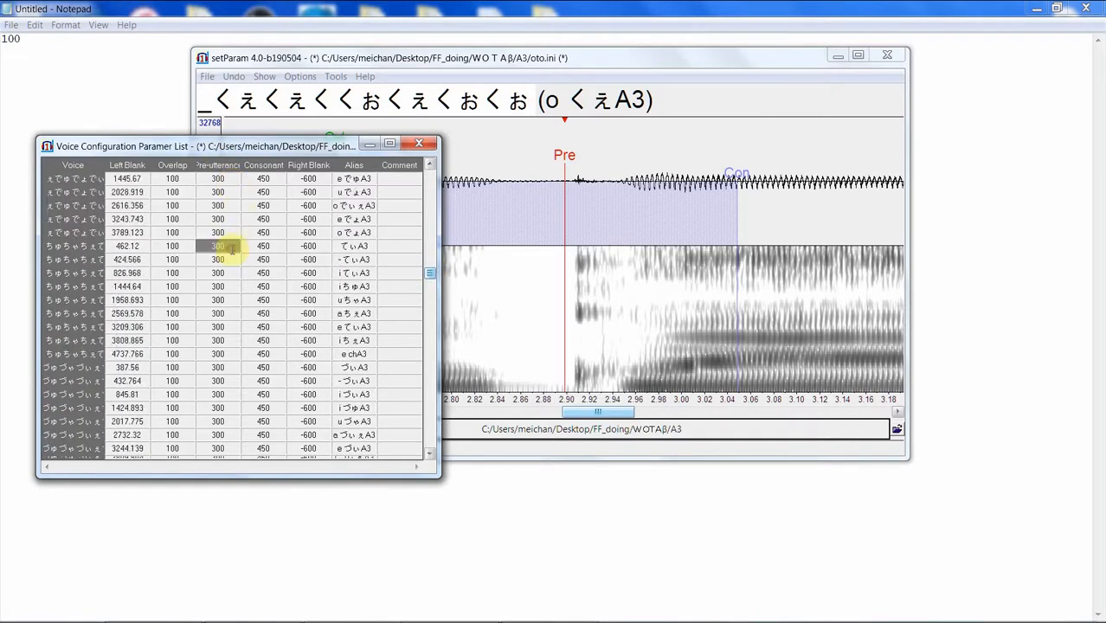
click(626, 55)
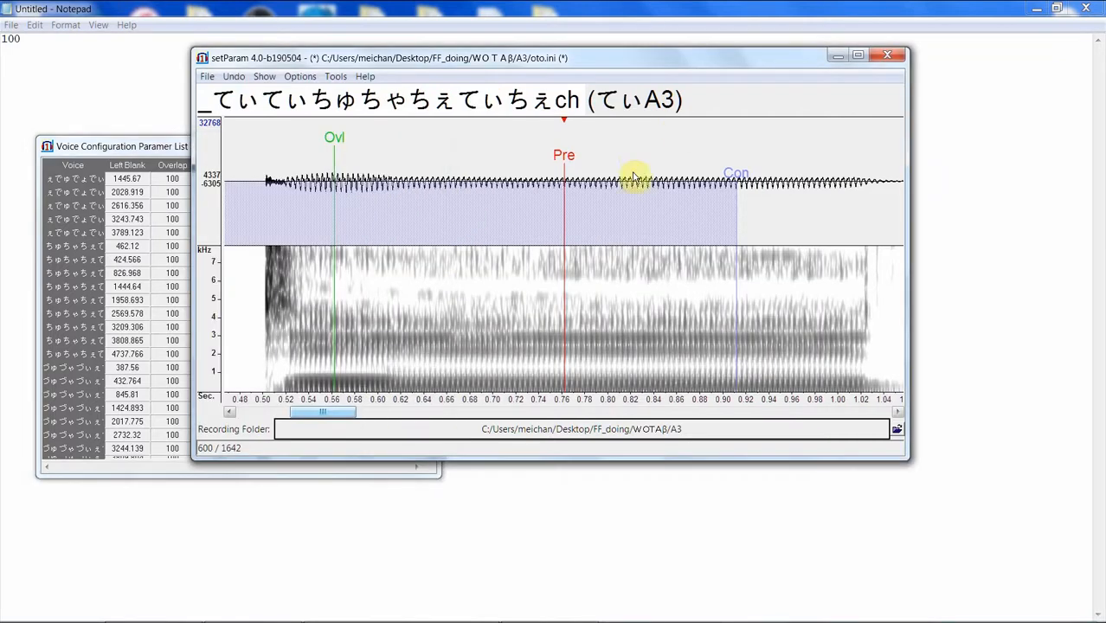
Step: Move the Pre marker of the i てぃA3 entry to the vowel onset at about 1.16 s, fine-tuning it by partial playback
scroll(626, 164, down, 1)
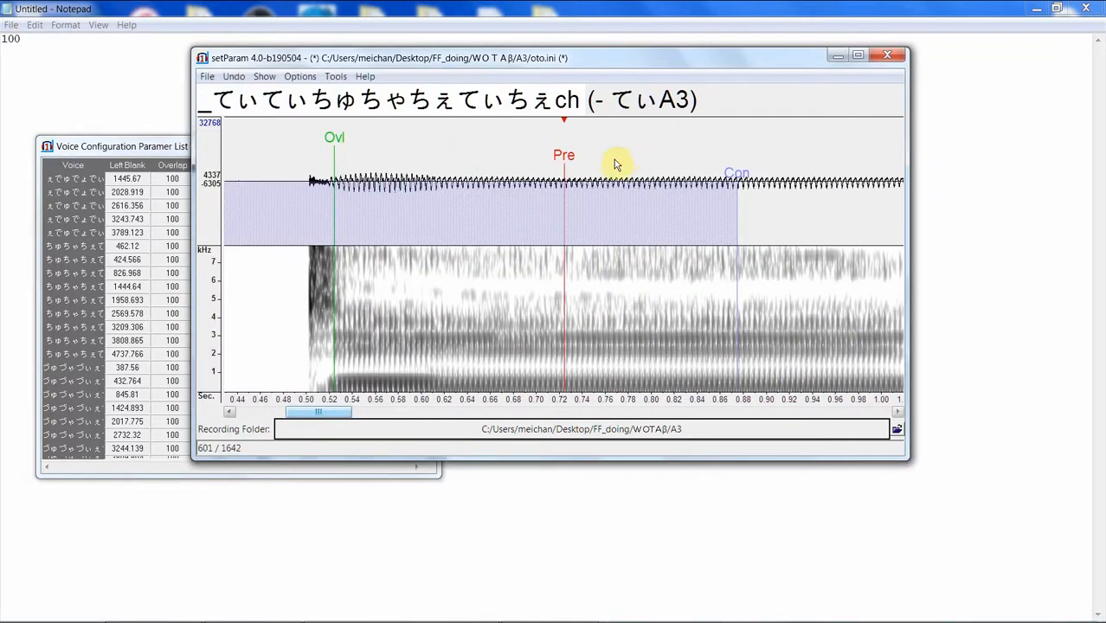
scroll(618, 161, down, 1)
drag(563, 155, 596, 152)
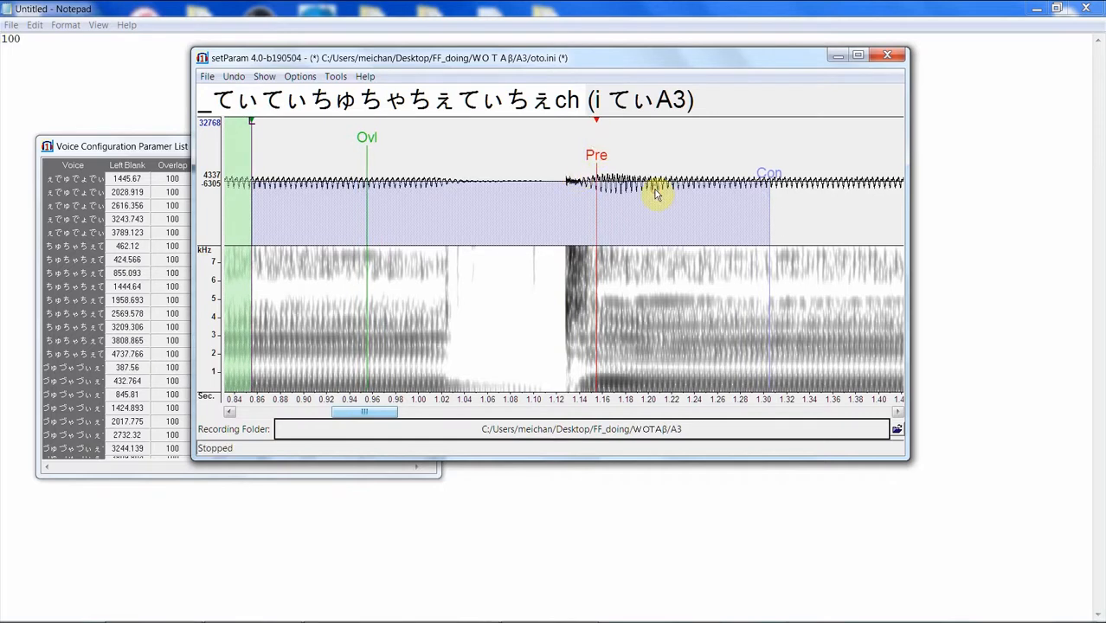
drag(596, 156, 594, 159)
click(537, 205)
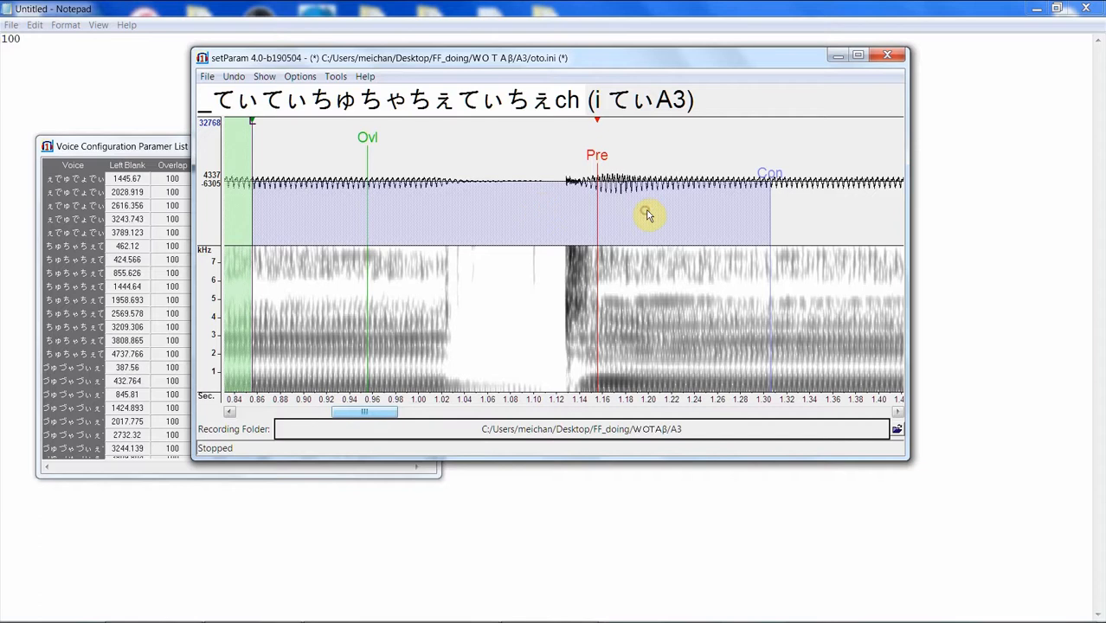
Step: Place the Pre marker of i ちゅA3 at the vowel onset at about 1.77 s and that of u ちゃA3 at about 2.35 s
scroll(651, 215, down, 1)
drag(571, 154, 597, 154)
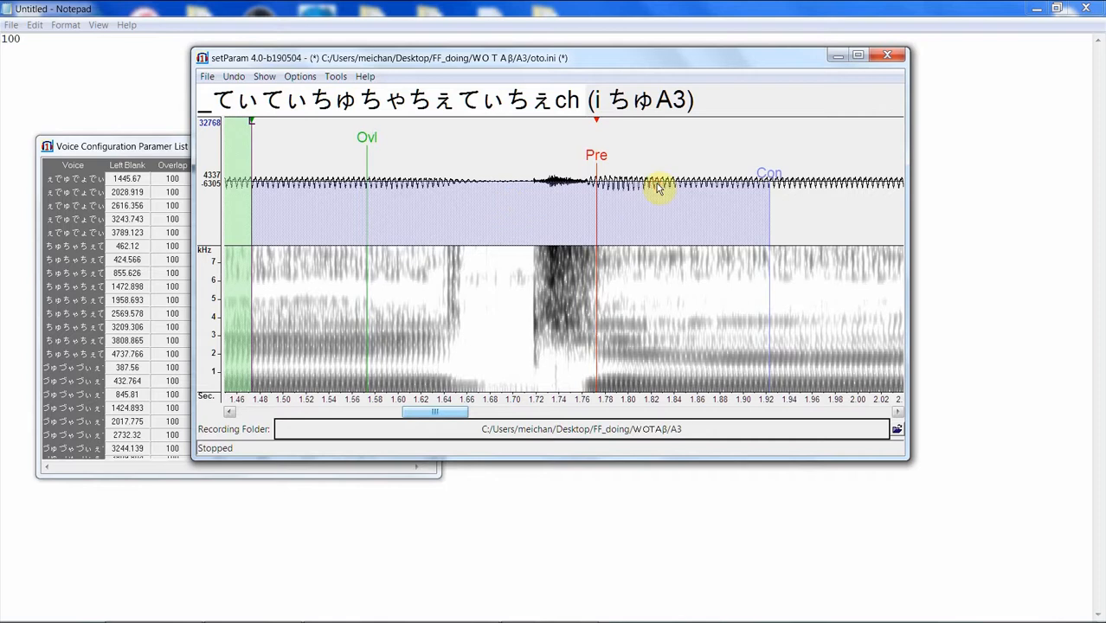
key(Down)
mouse_move(565, 156)
mouse_down()
mouse_move(642, 154)
mouse_move(674, 136)
mouse_up()
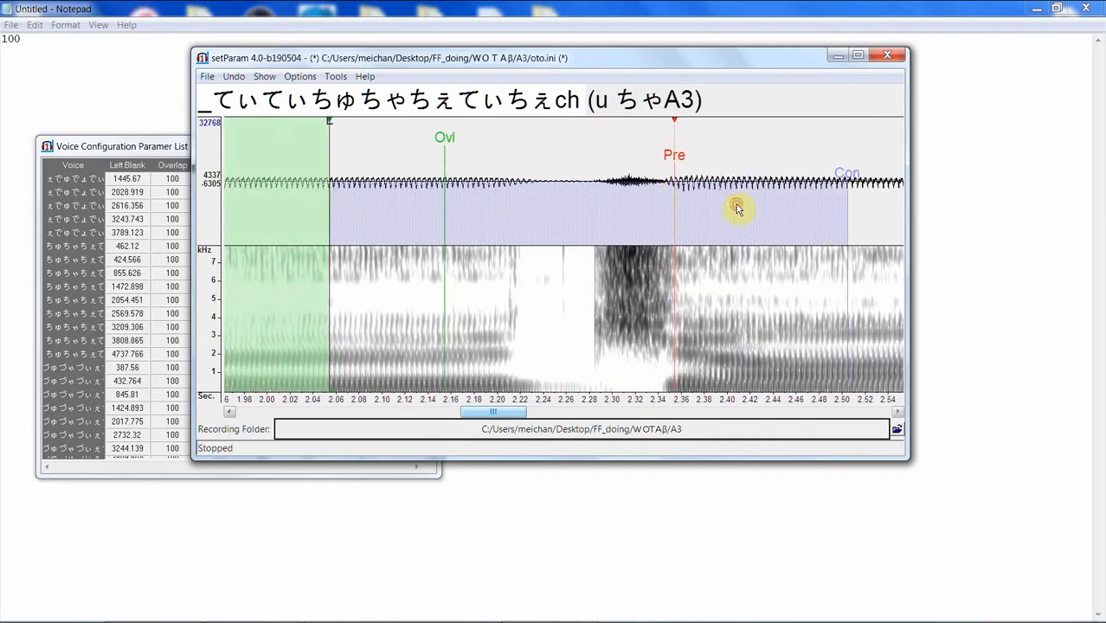
Step: Move the Pre marker of the a ちぇA3 entry to the vowel onset at about 2.94 s and check it by partial playback
key(Down)
drag(569, 161, 641, 136)
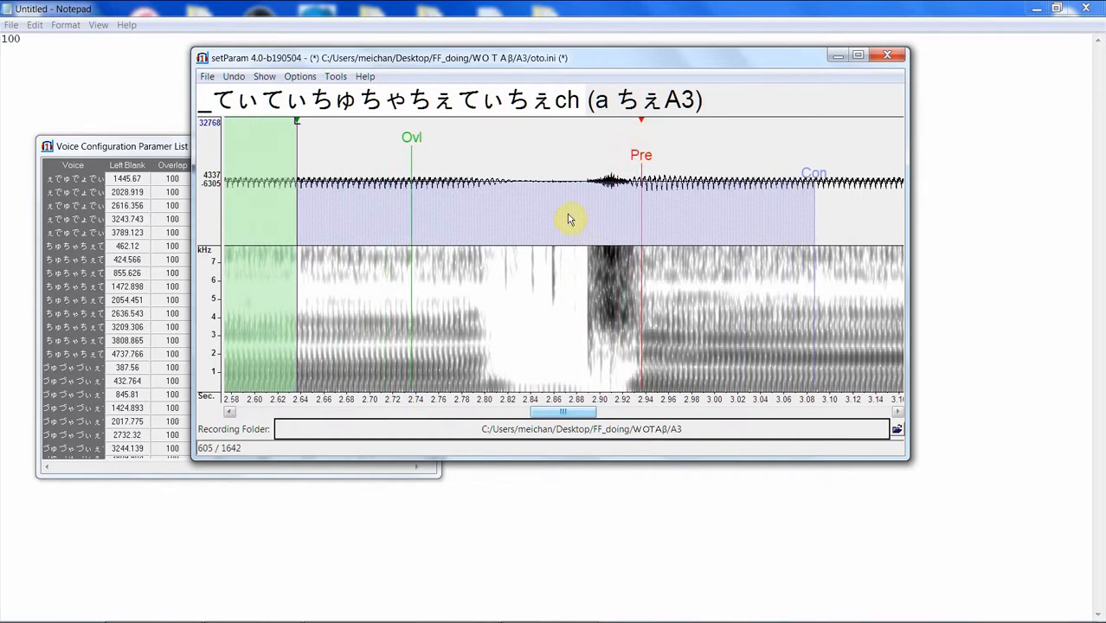
click(567, 215)
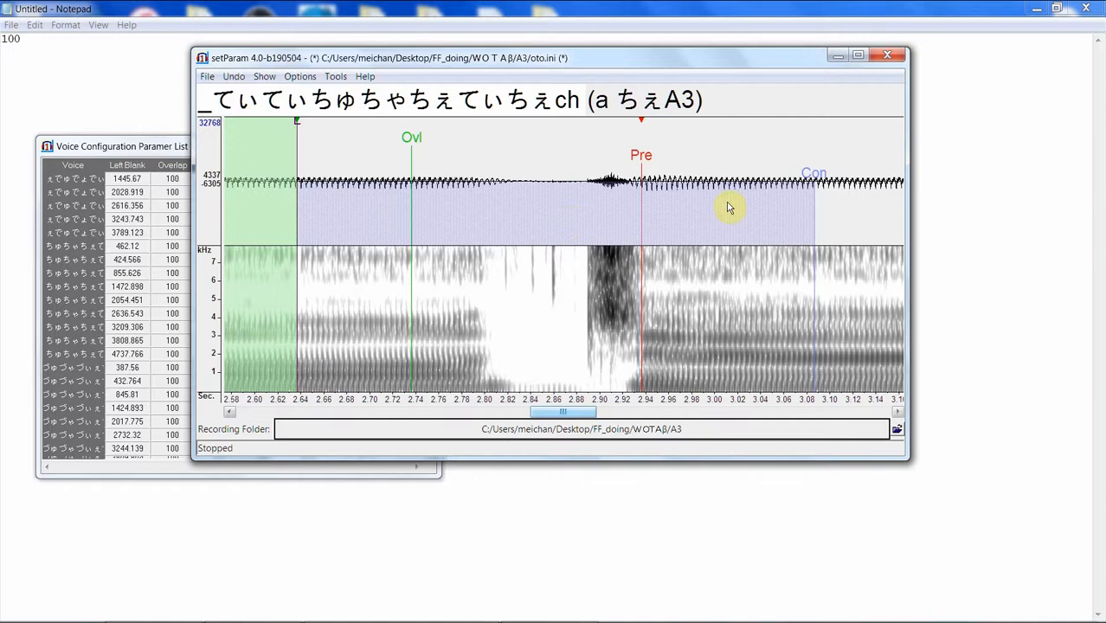
Step: Examine the rows around a ちぇA3 in the parameter list, then return to the waveform view
click(157, 145)
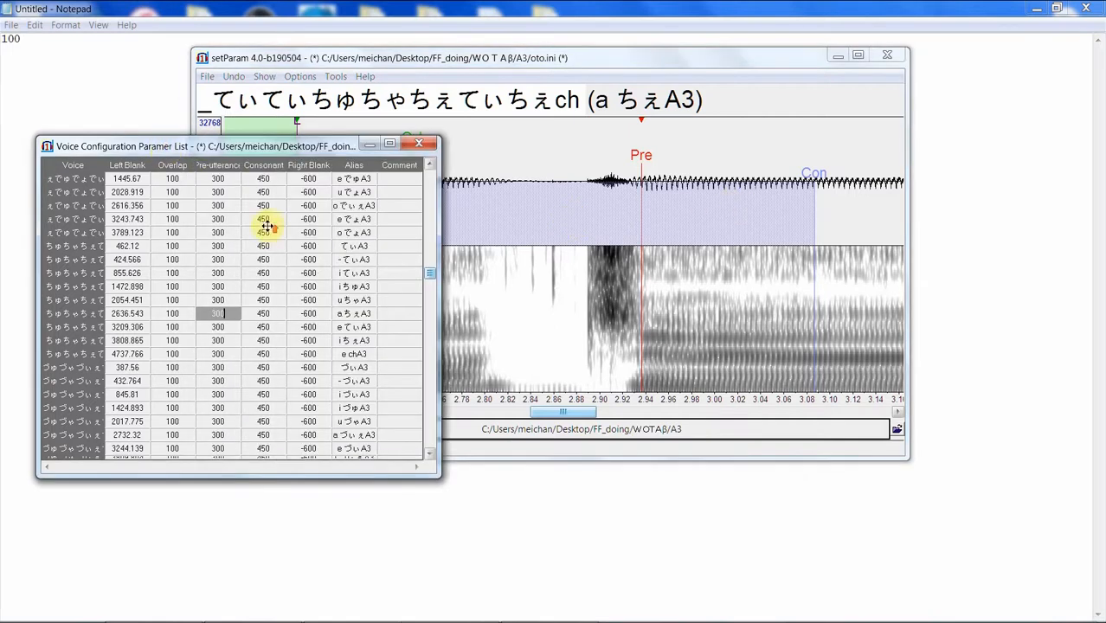
scroll(267, 226, up, 3)
mouse_move(430, 272)
mouse_down()
mouse_move(419, 176)
mouse_move(427, 279)
mouse_up()
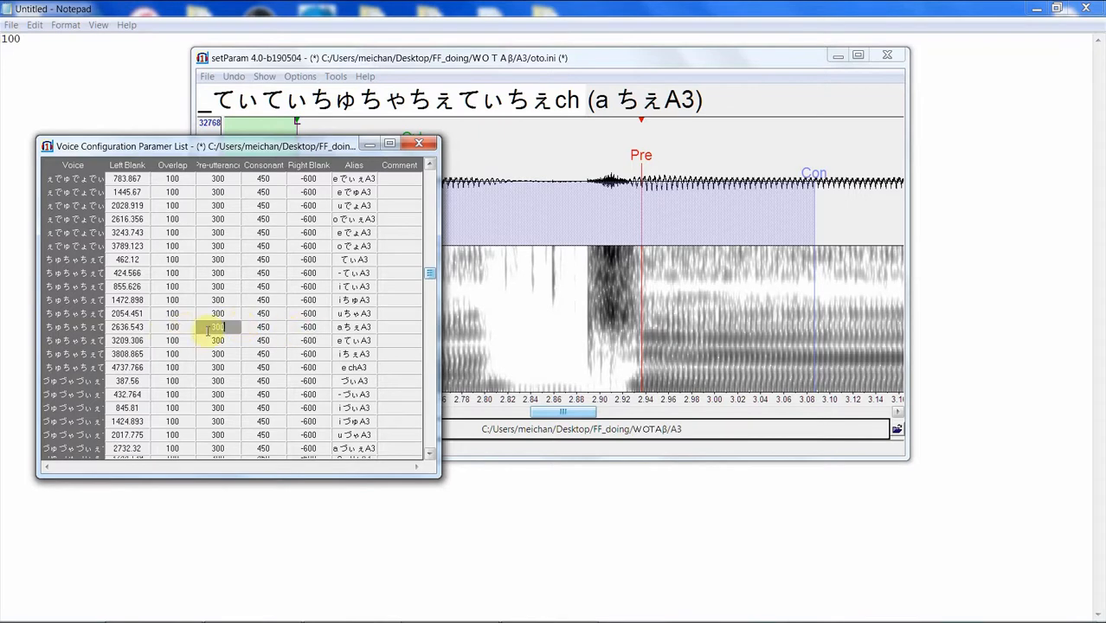
click(428, 60)
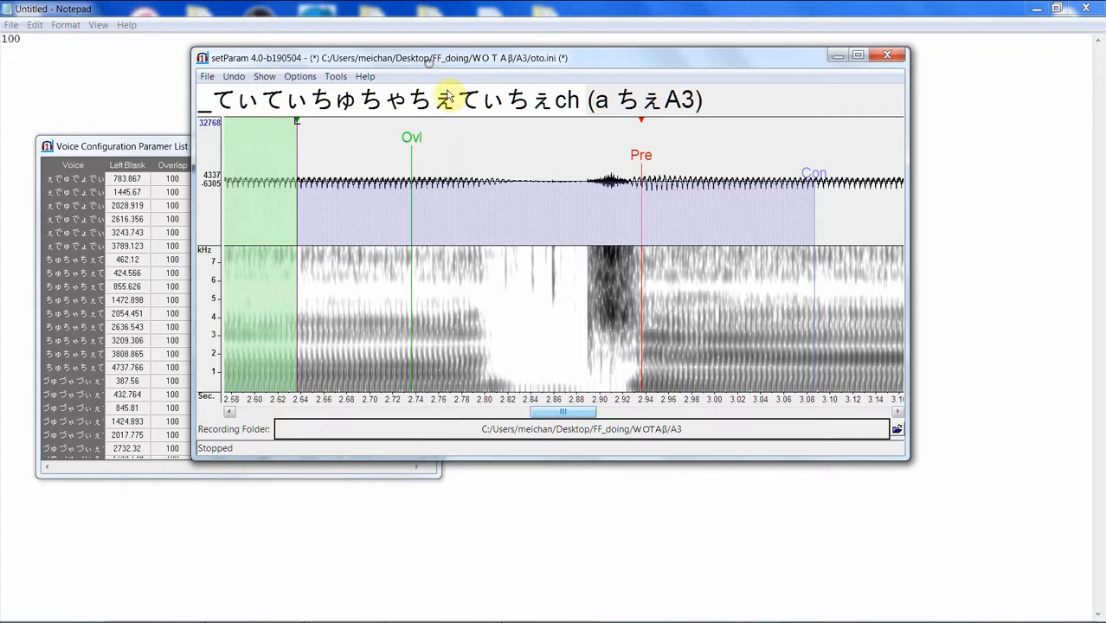
Step: Place the Pre marker of e てぃA3 at the vowel onset at about 3.54 s and that of i ちぇA3 at about 4.13 s
key(Down)
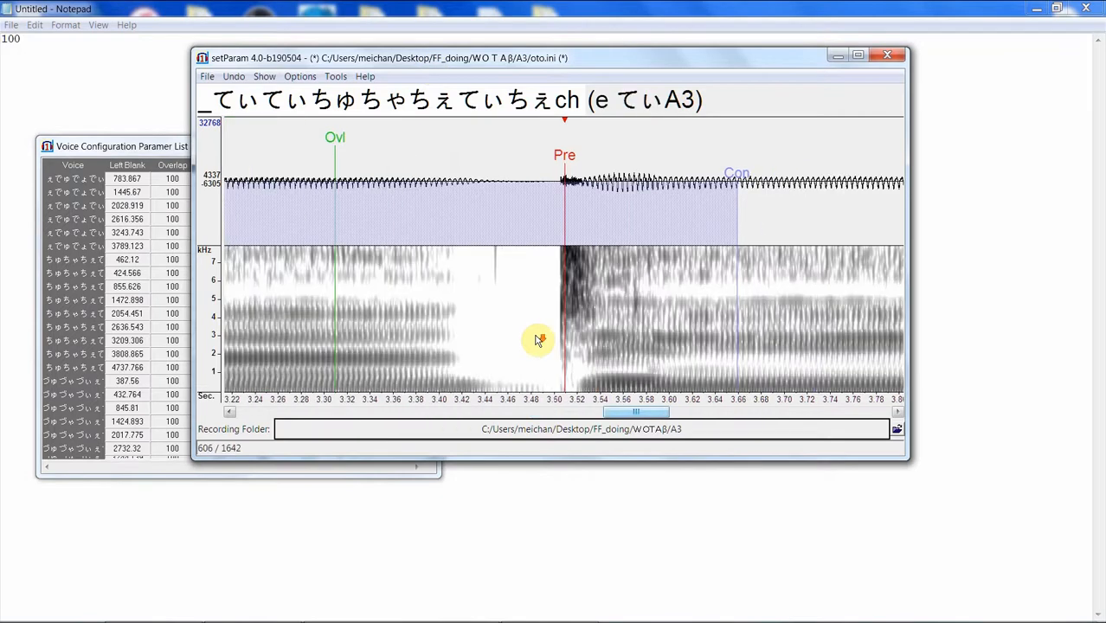
drag(568, 159, 598, 156)
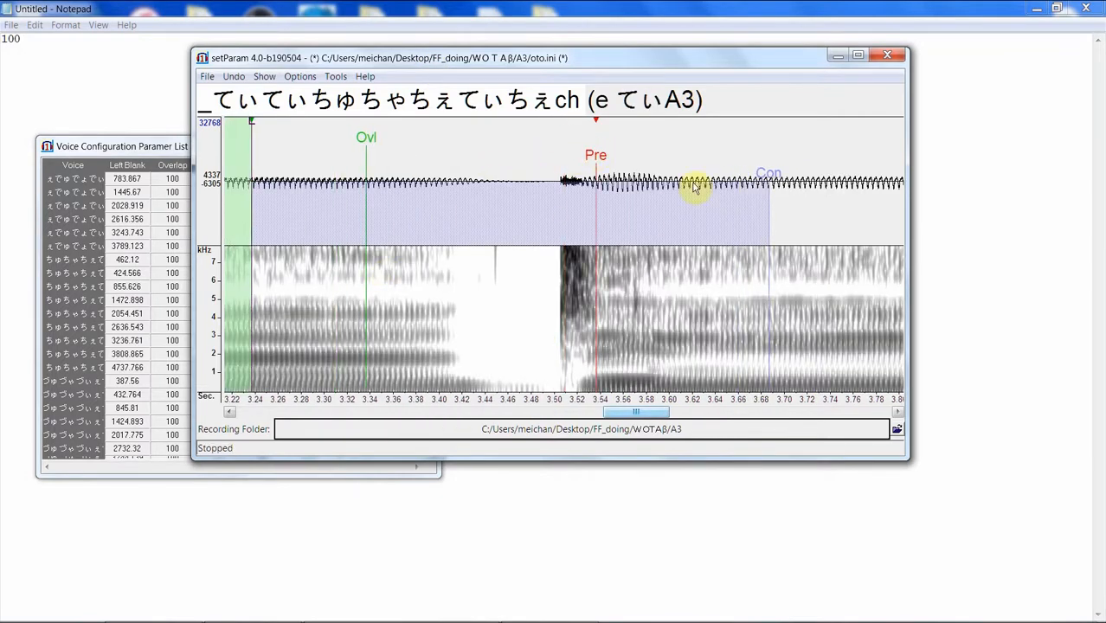
key(Down)
drag(564, 156, 593, 154)
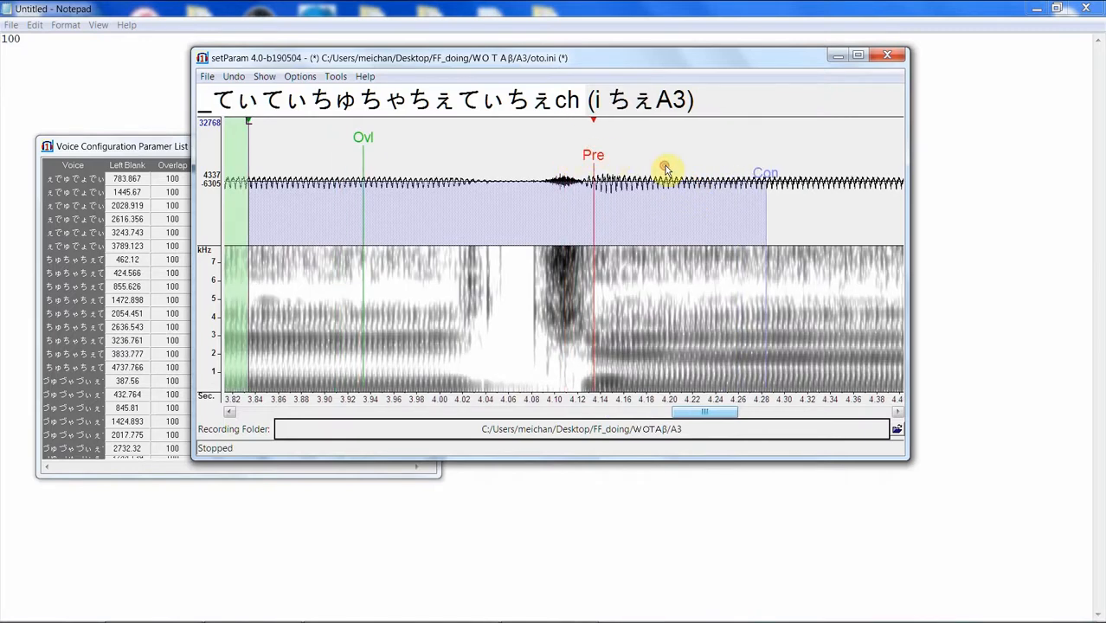
Step: Skip e chA3 and place the Pre markers of づぃA3 and - づぃA3 at the first vowel onset at about 0.58 s
key(Down)
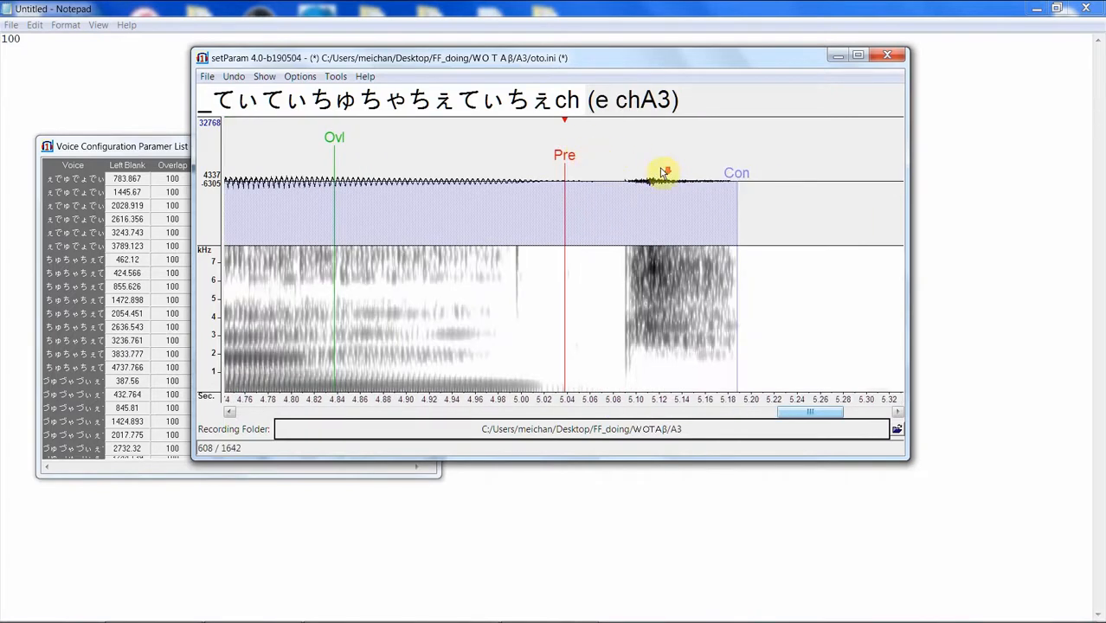
key(Down)
drag(565, 157, 443, 162)
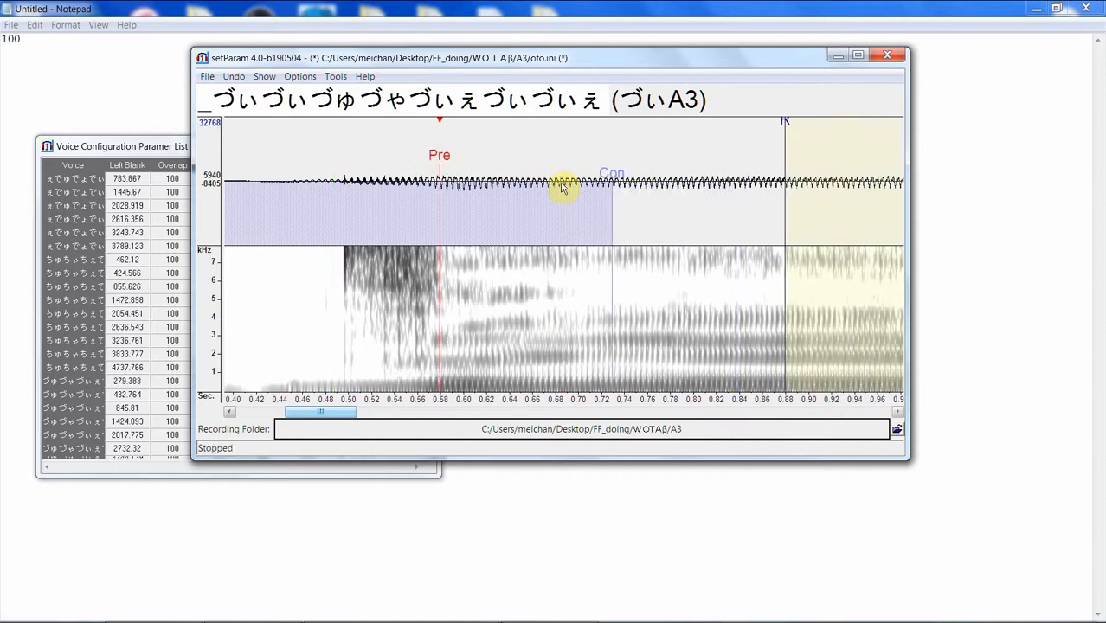
key(Down)
mouse_move(562, 158)
mouse_down()
mouse_move(461, 163)
mouse_move(395, 175)
mouse_move(391, 189)
mouse_up()
Step: Place the Pre marker of i づぃA3 at the vowel onset at about 1.21 s and that of i づゅA3 at about 1.86 s
key(Down)
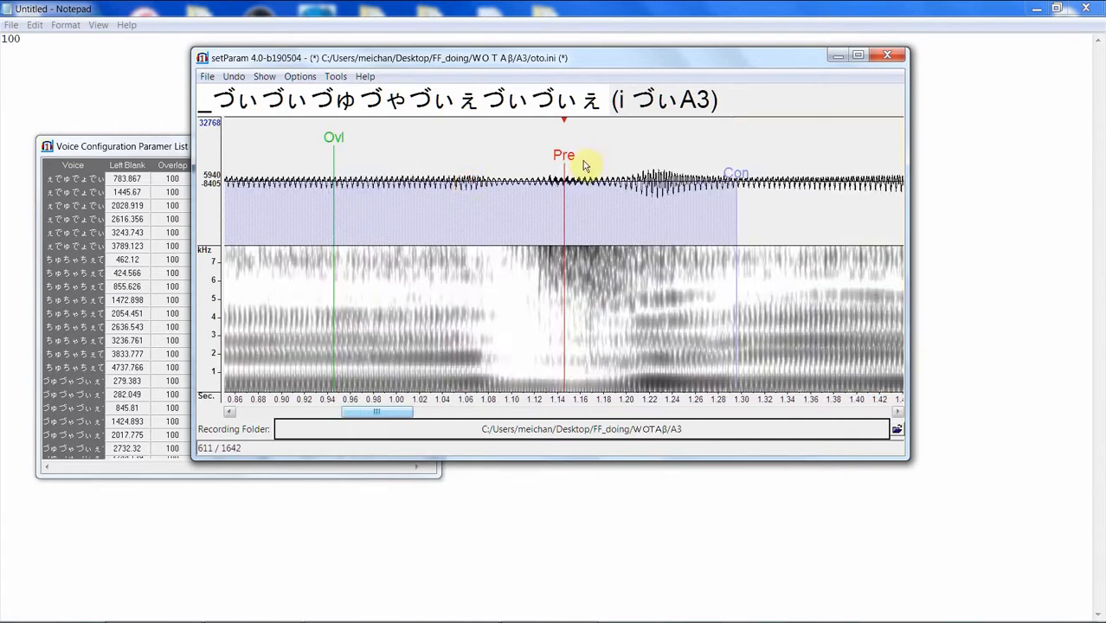
drag(649, 154, 641, 155)
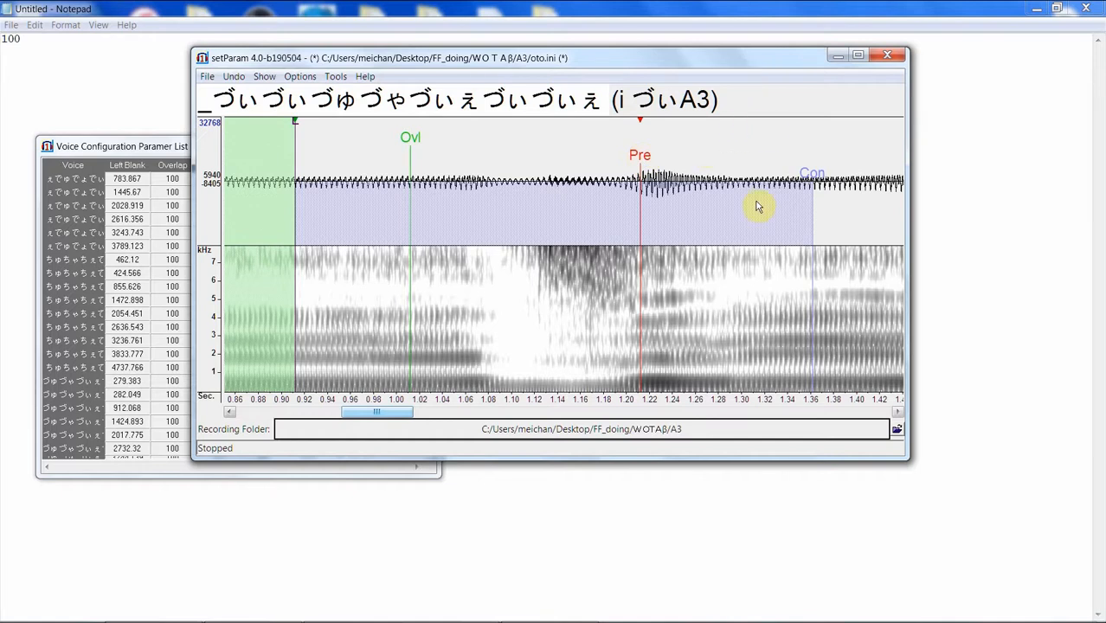
key(Down)
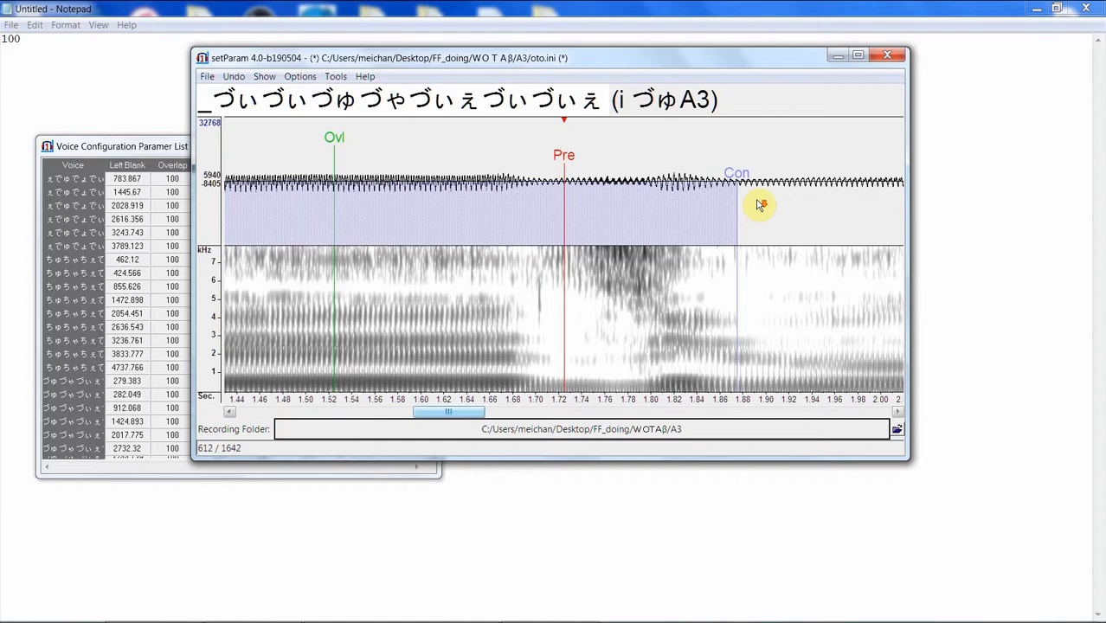
mouse_move(580, 156)
mouse_down()
mouse_move(644, 127)
mouse_move(651, 153)
mouse_move(711, 154)
mouse_move(666, 160)
mouse_move(719, 154)
mouse_up()
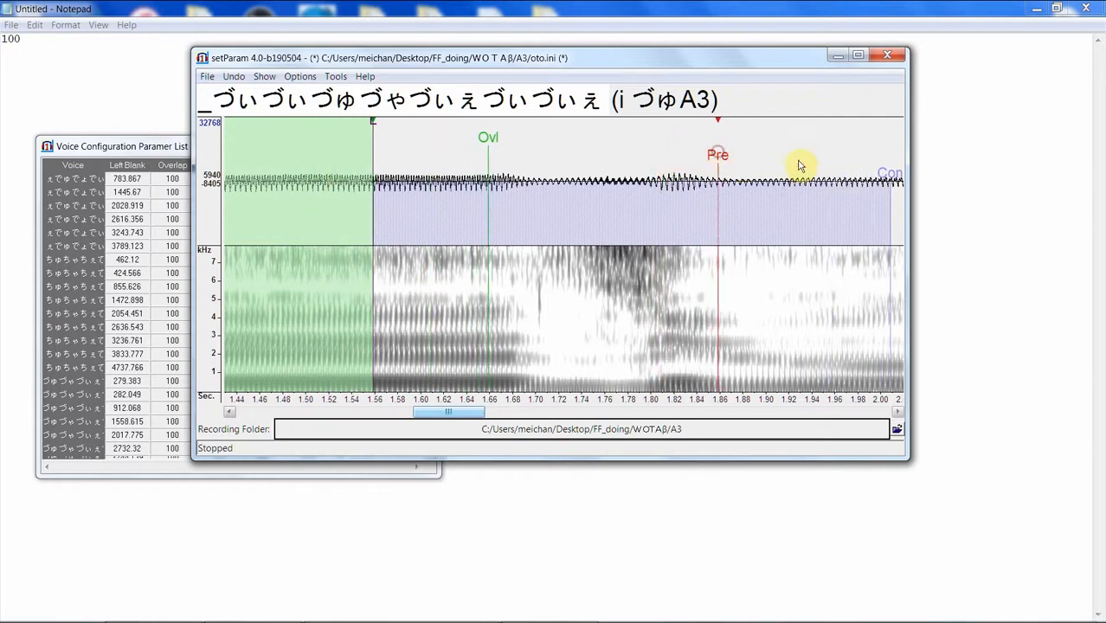
Step: Skip ahead to the でぃA3 entry and move its Pre marker to the vowel onset at about 0.58 s, checking it by playback
key(Down)
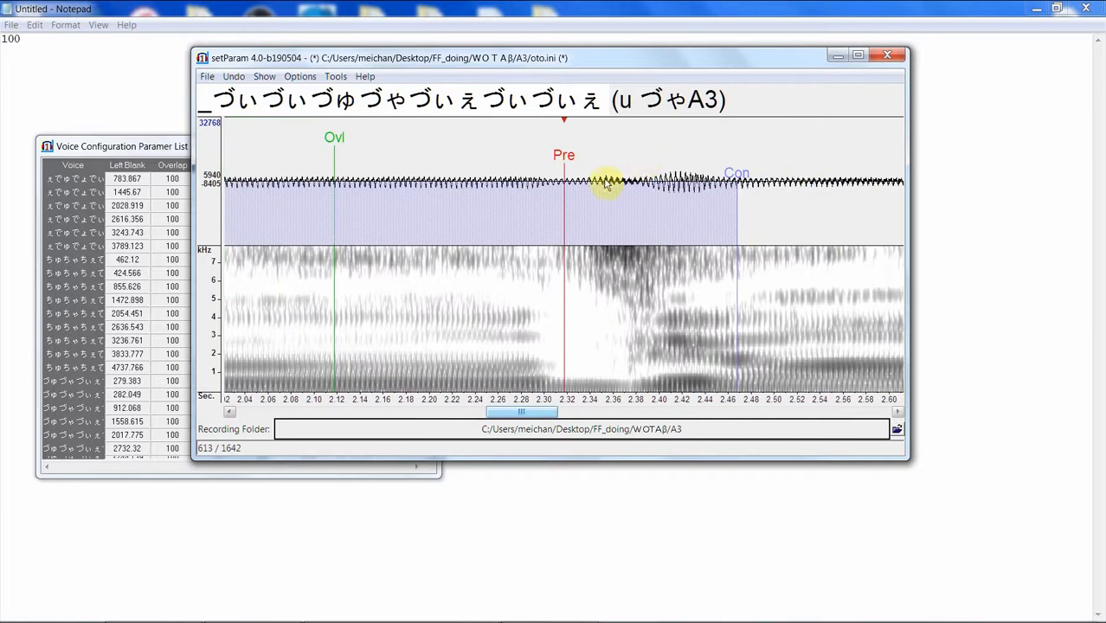
key(Down)
key(Down)
key(Down)
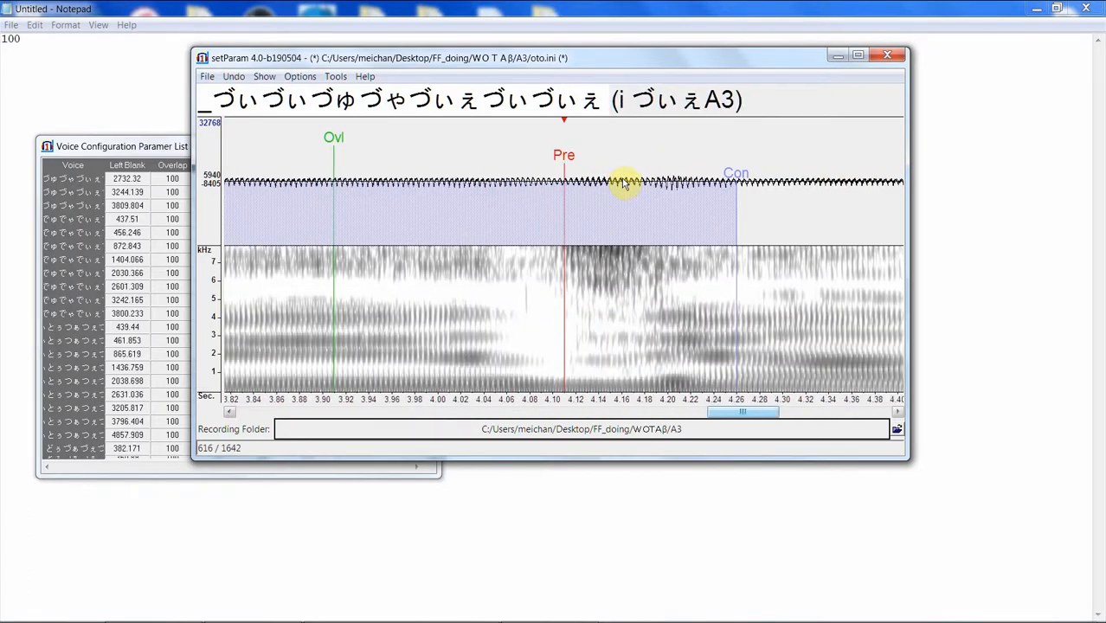
key(Down)
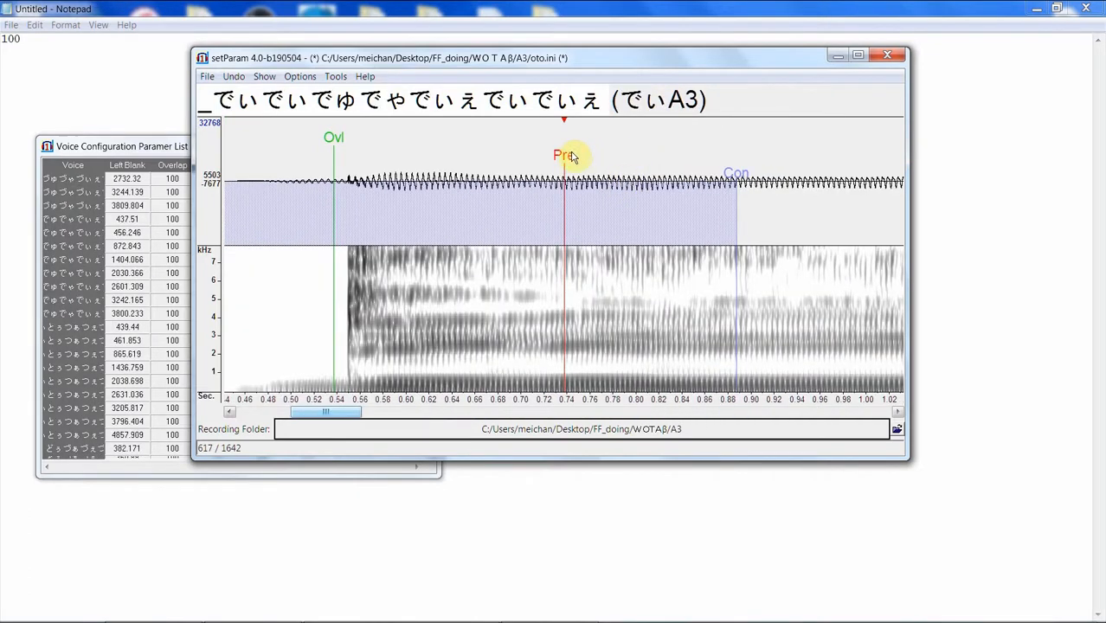
drag(566, 156, 381, 171)
click(474, 165)
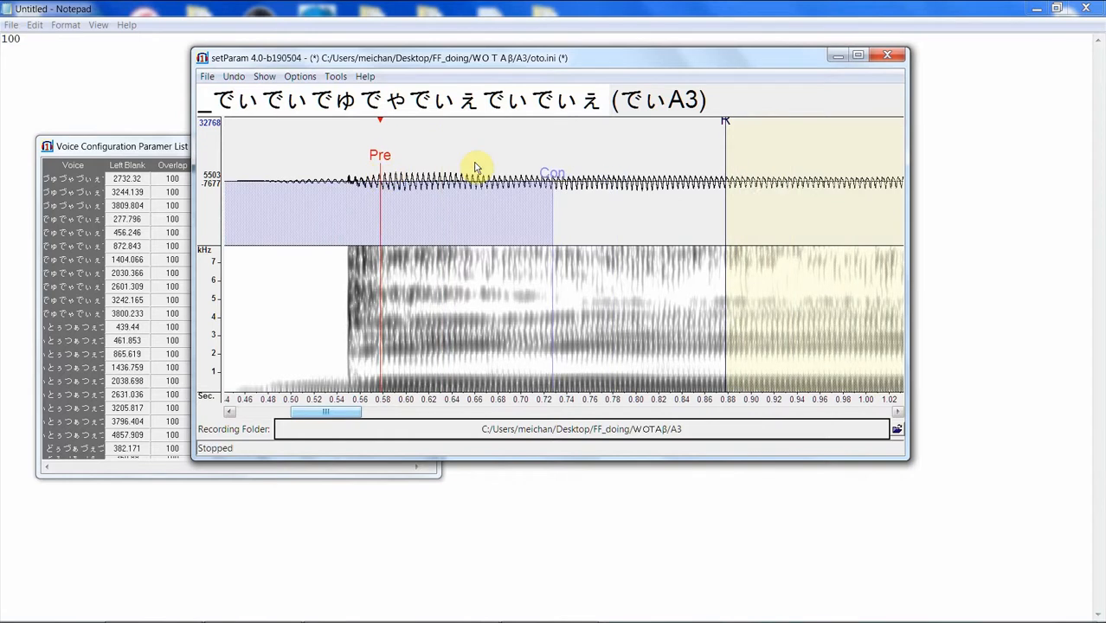
Step: Place the Pre marker of i でぃA3 at the vowel onset at about 1.20 s and that of i でゅA3 at about 1.78 s
key(Down)
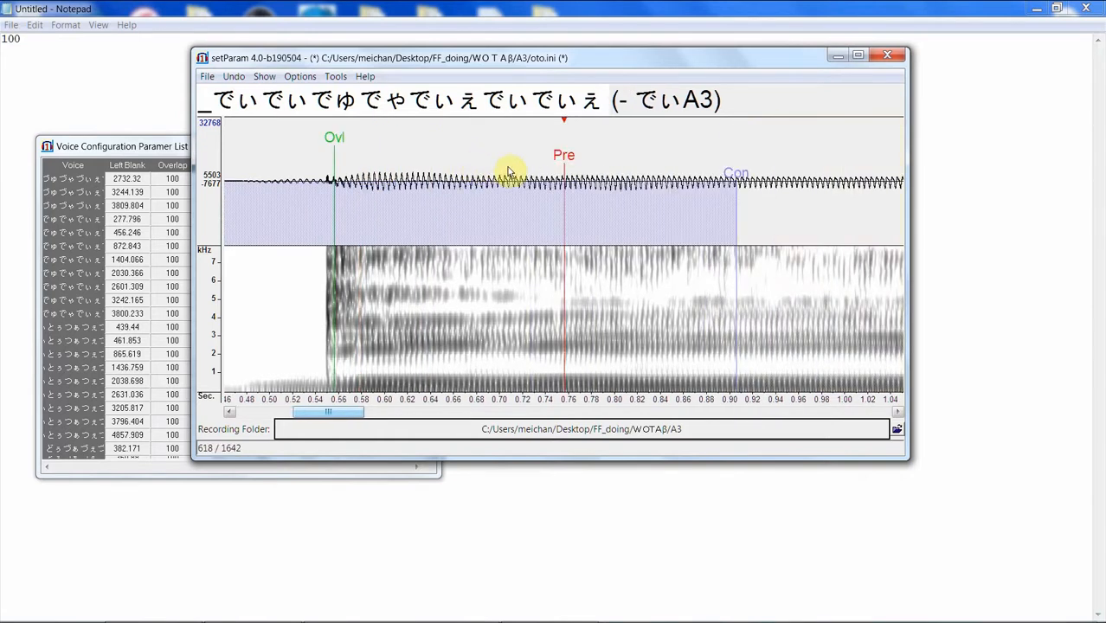
key(Down)
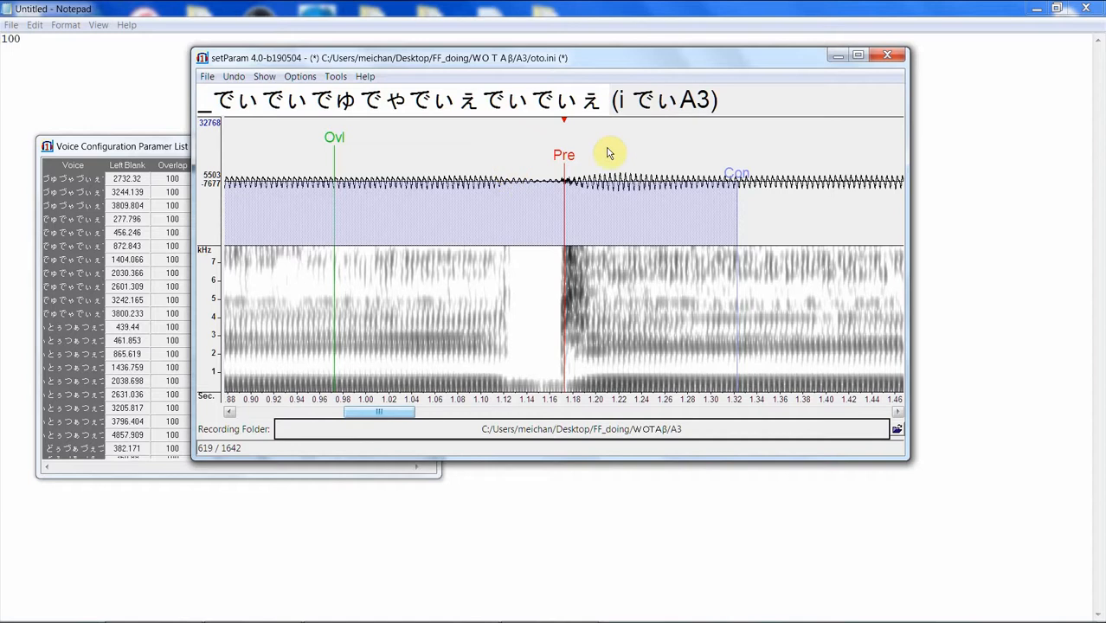
drag(563, 155, 589, 144)
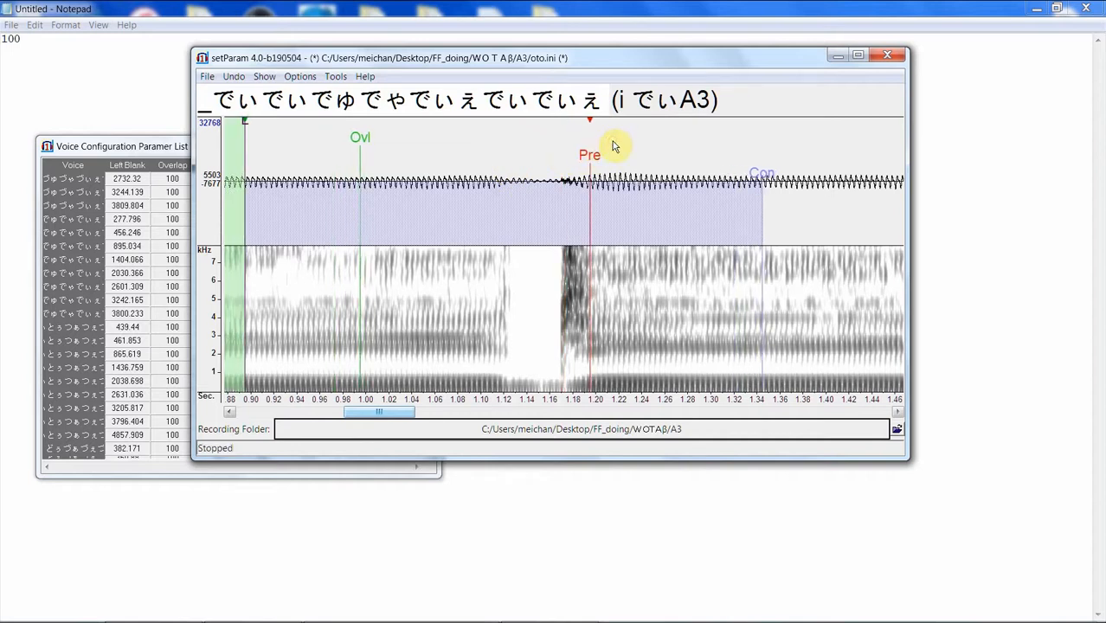
scroll(614, 145, down, 1)
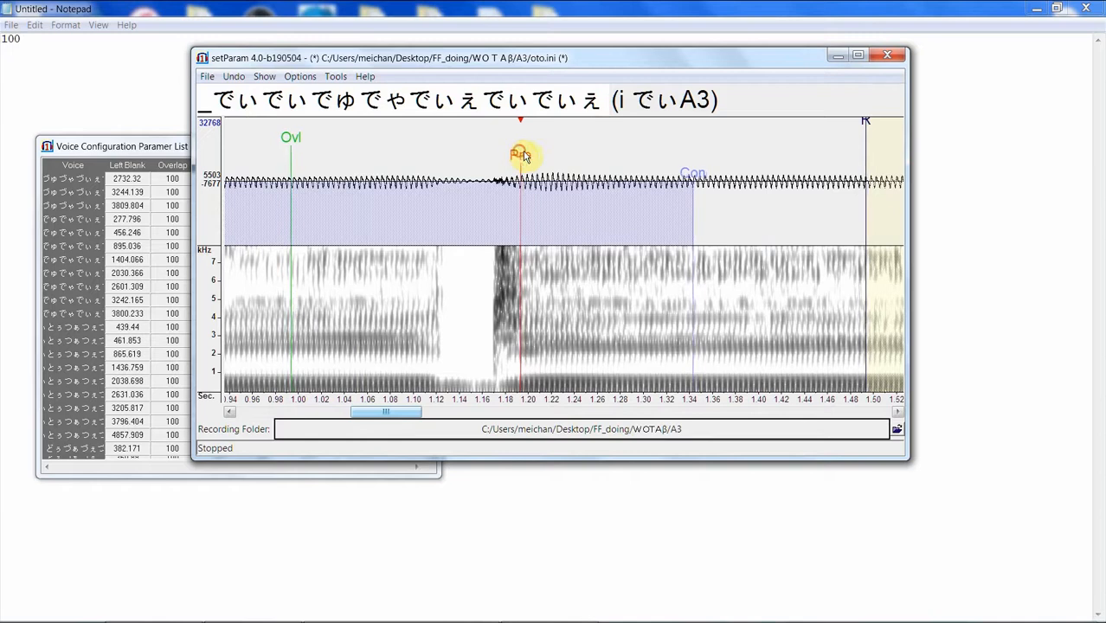
drag(522, 154, 528, 154)
scroll(606, 156, down, 1)
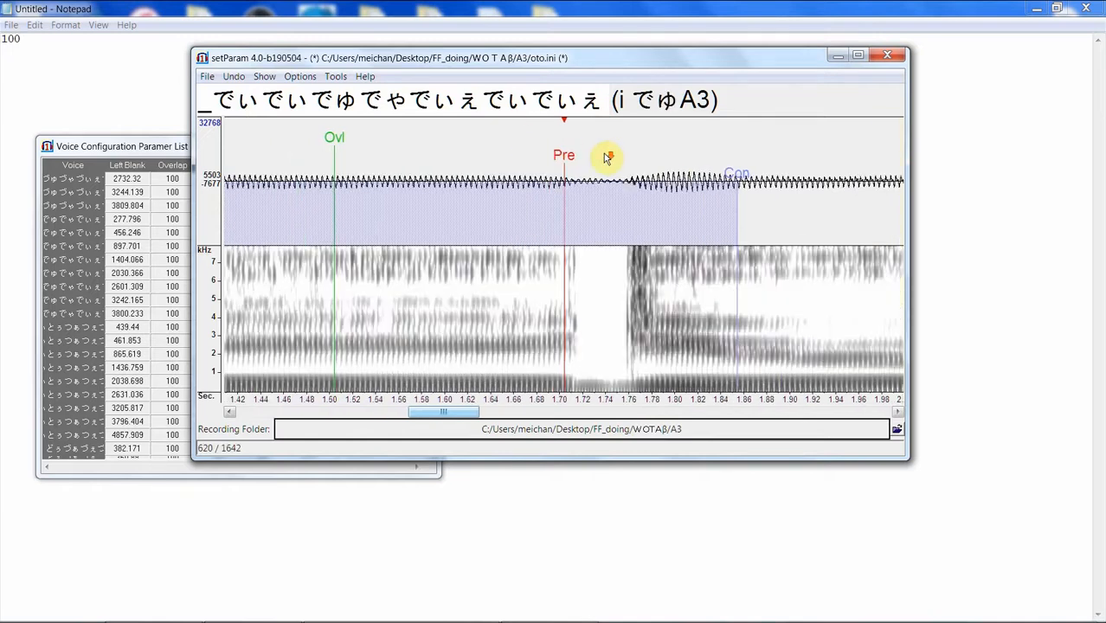
mouse_move(563, 163)
mouse_down()
mouse_move(668, 155)
mouse_move(657, 162)
mouse_up()
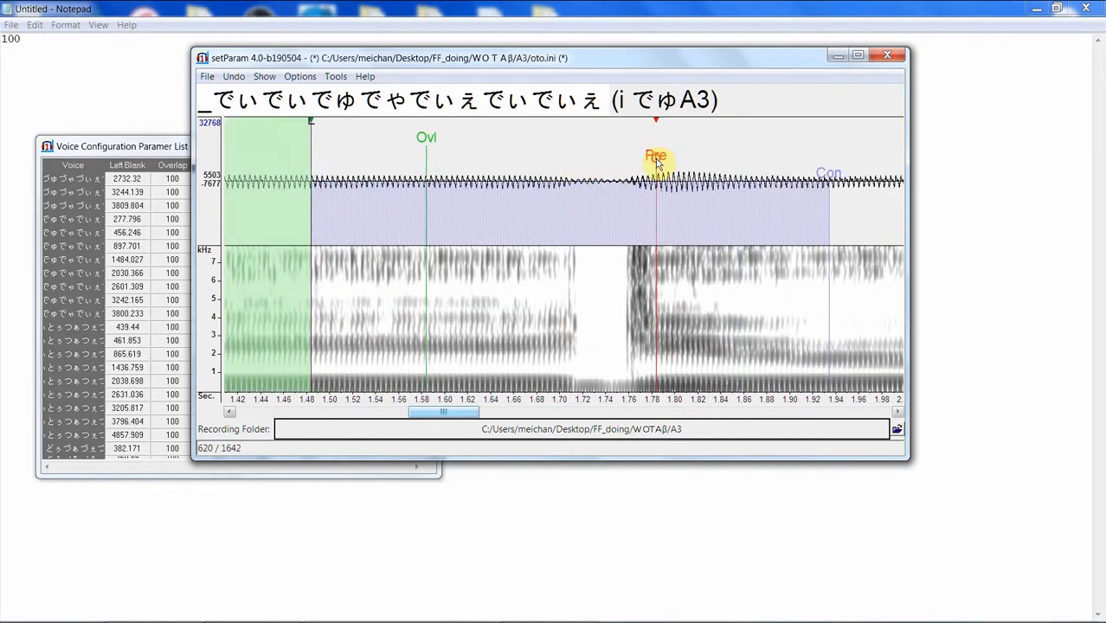
Step: Skip ahead to the - つぃA3 entry and move its Pre marker to the vowel onset at about 0.57 s, checking it by playback
scroll(659, 165, down, 1)
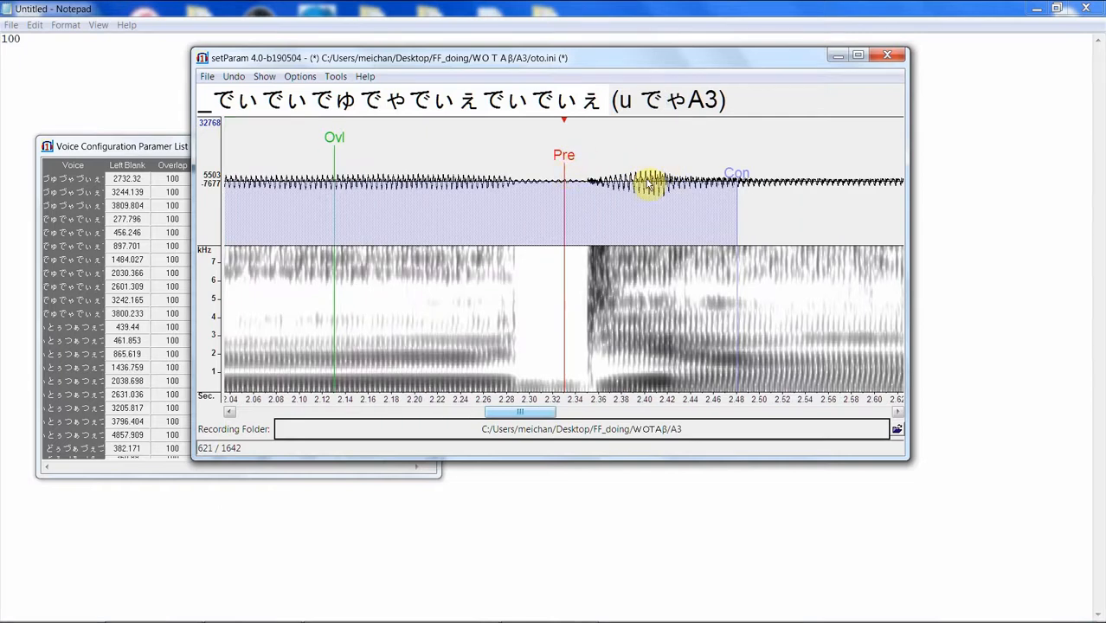
scroll(649, 183, down, 2)
scroll(651, 177, down, 1)
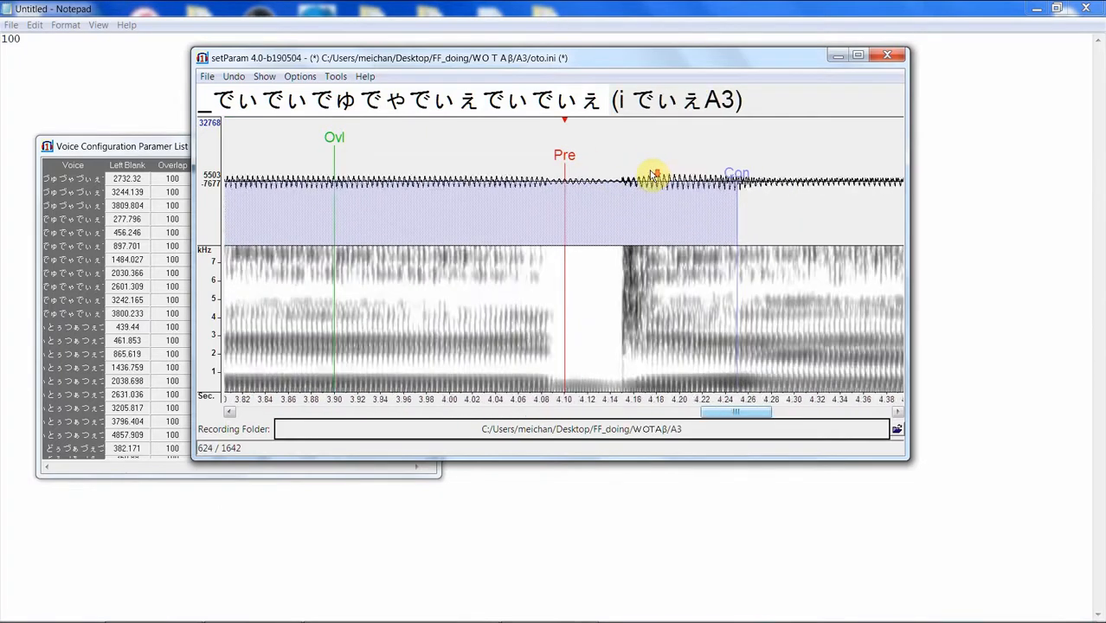
scroll(653, 176, up, 2)
scroll(653, 176, down, 4)
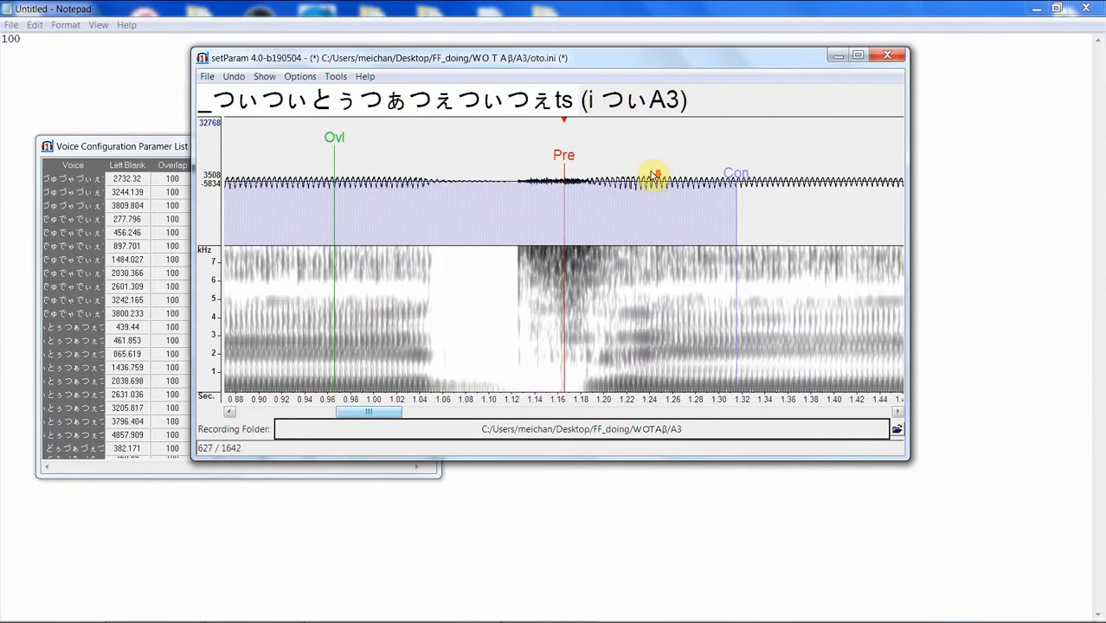
scroll(653, 176, up, 1)
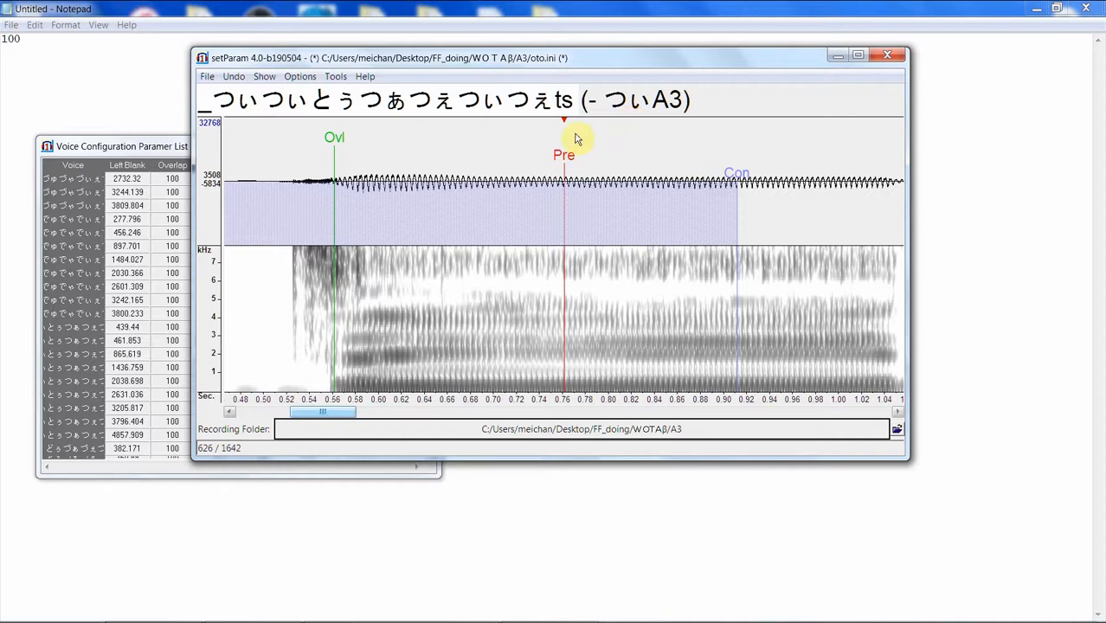
mouse_move(579, 156)
mouse_down()
mouse_move(353, 182)
mouse_move(346, 167)
mouse_up()
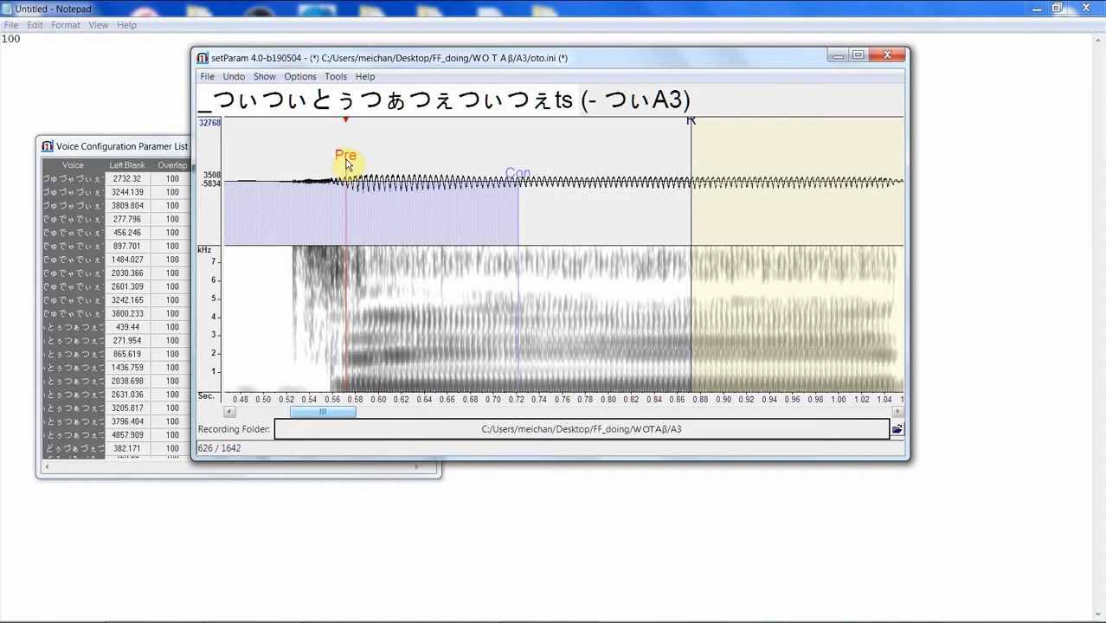
click(375, 202)
Step: Place the Pre marker of i つぃA3 at about 1.20 s and that of i とぅA3 at about 1.82 s, checking each by playback
key(Down)
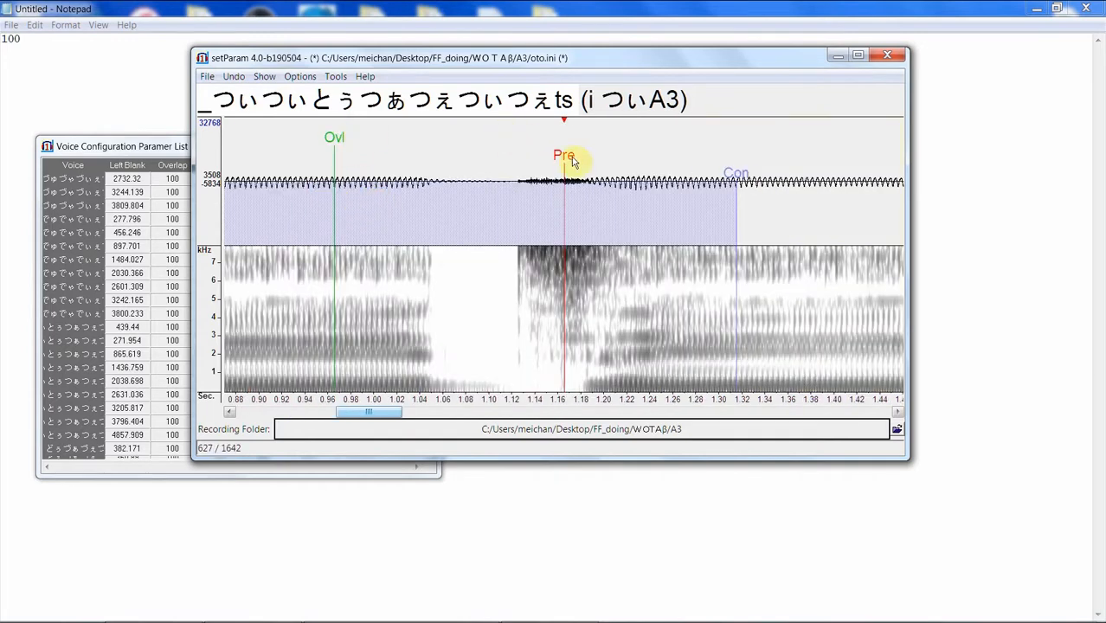
drag(566, 154, 608, 144)
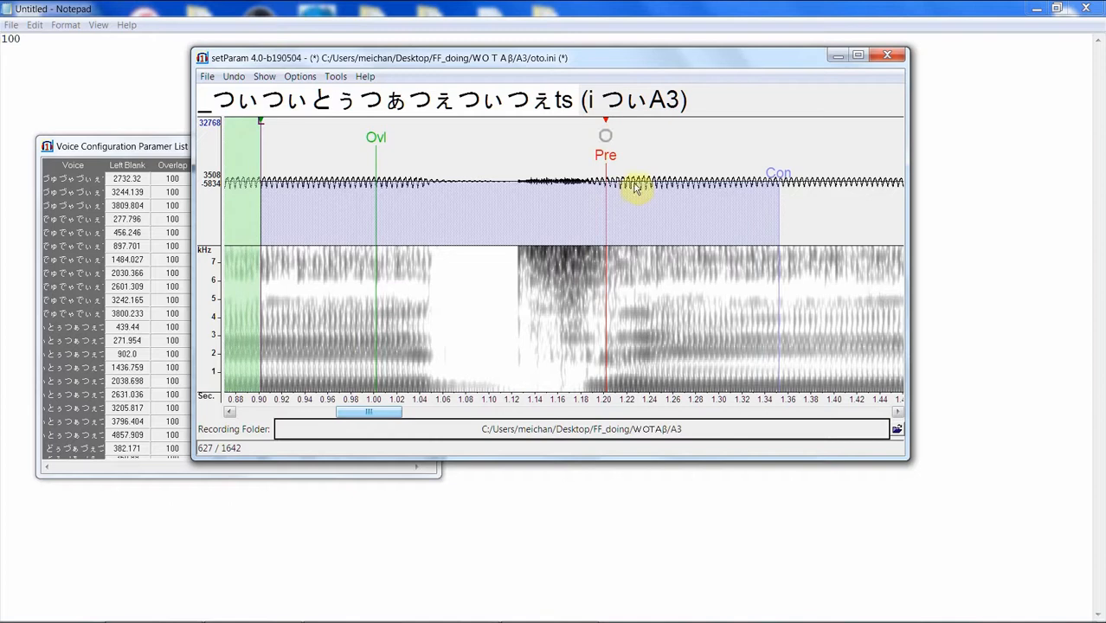
click(645, 214)
key(Down)
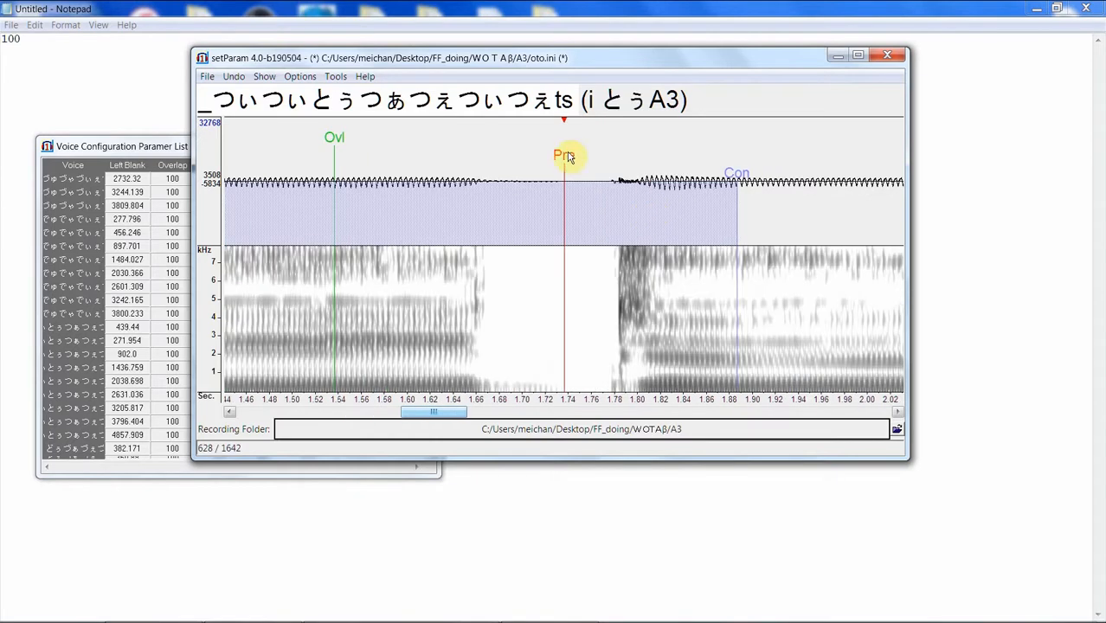
drag(567, 154, 654, 158)
click(580, 218)
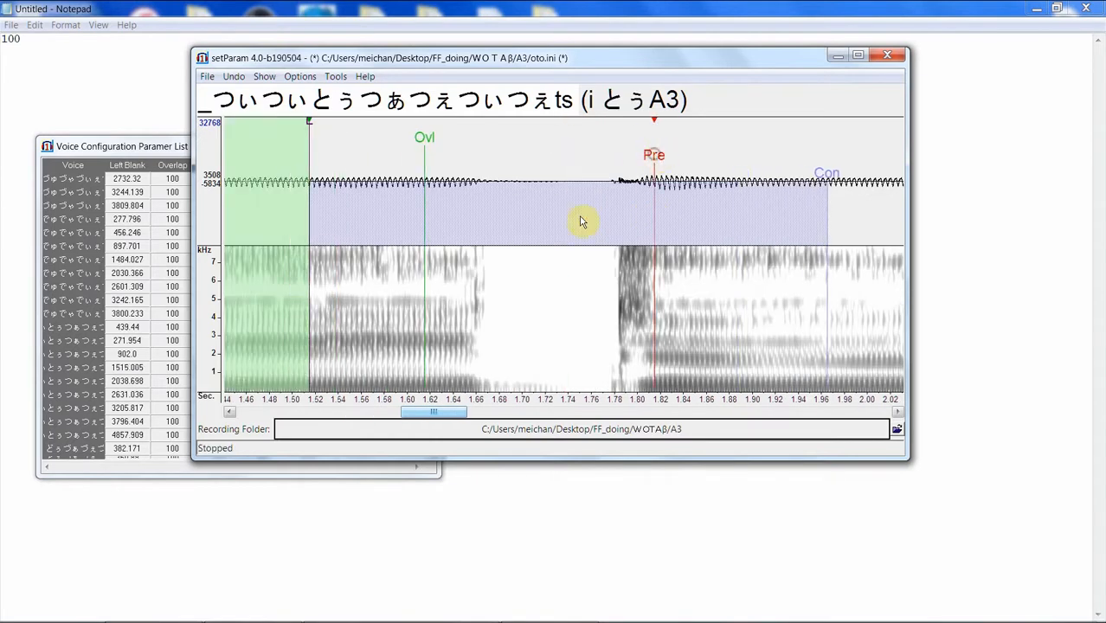
Step: Place the Pre marker of u つぁA3 at the vowel onset at about 2.43 s and that of a つぇA3 at about 3.00 s
key(Down)
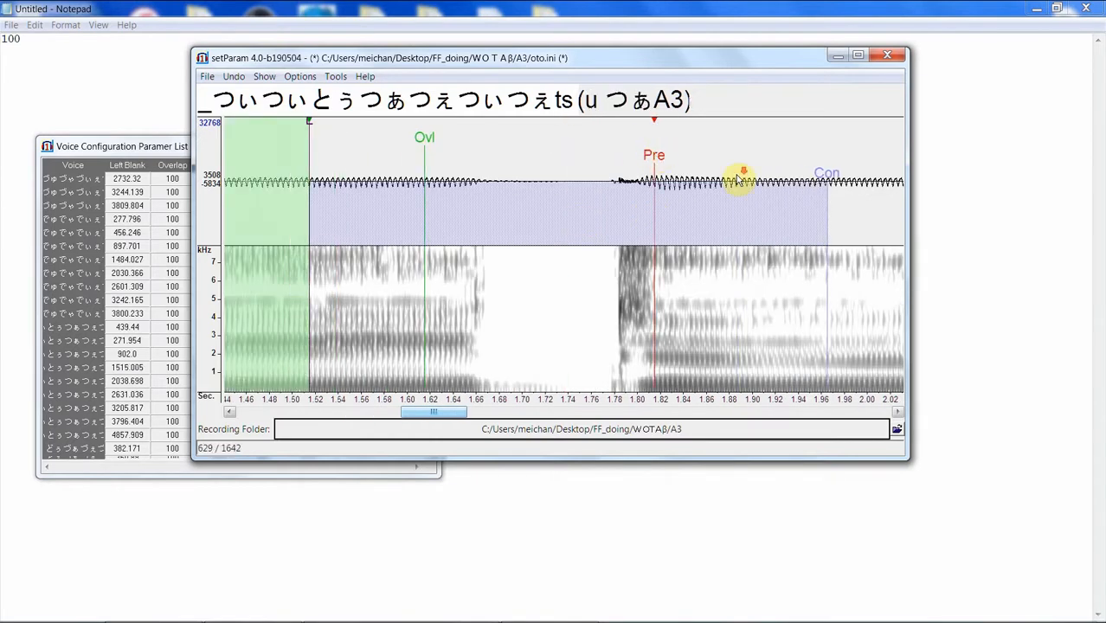
mouse_move(565, 156)
mouse_down()
mouse_move(675, 156)
mouse_move(664, 158)
mouse_up()
click(707, 169)
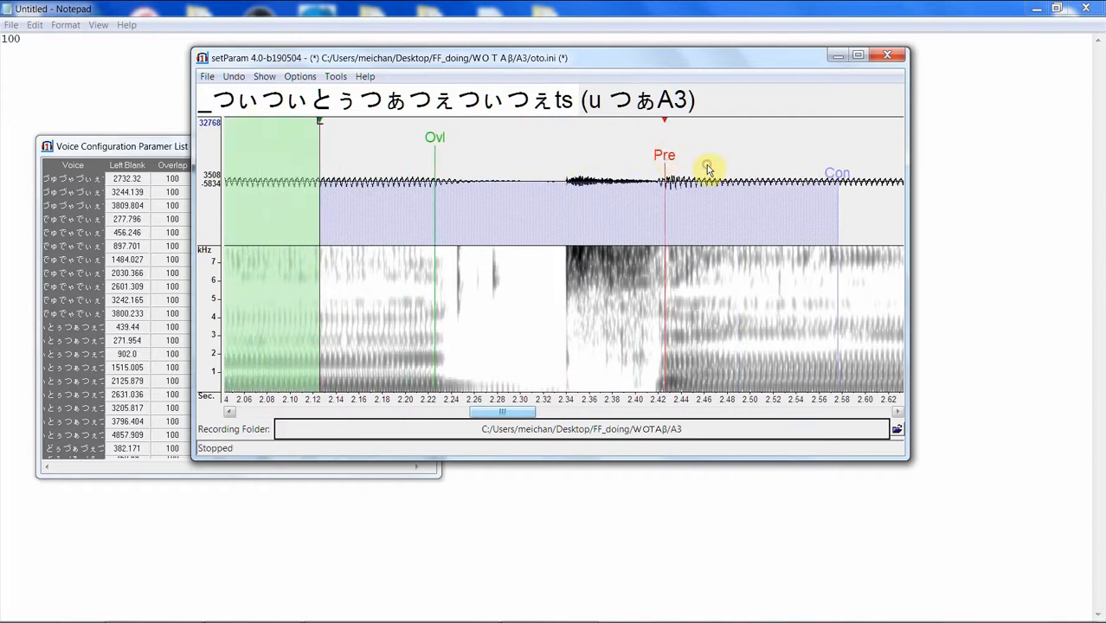
key(Down)
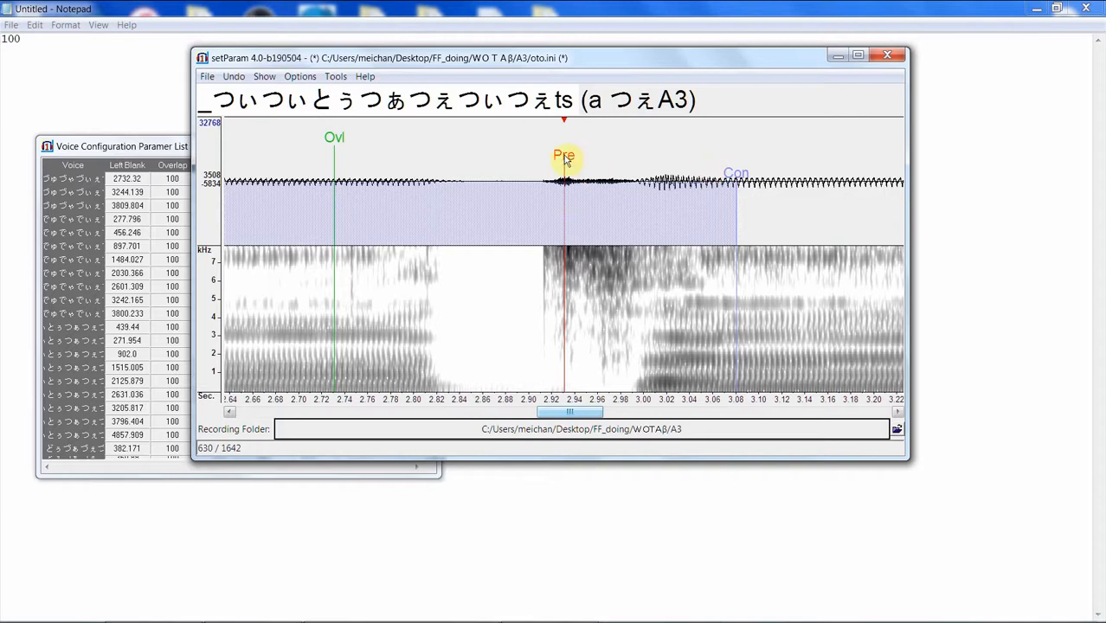
drag(565, 158, 645, 157)
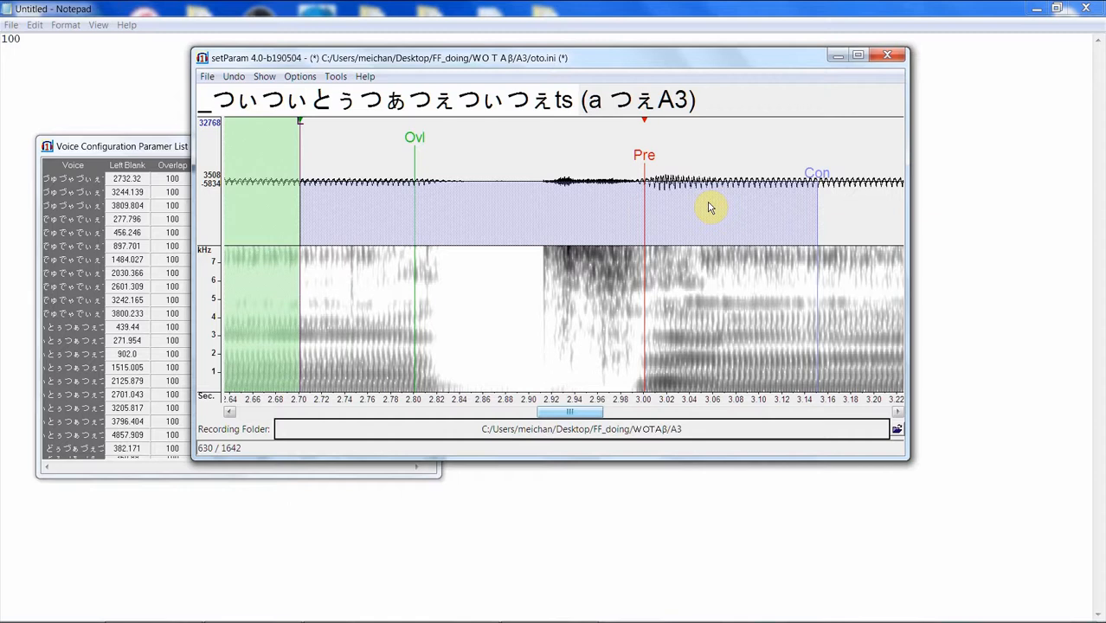
Step: Place the Pre marker of e つぃA3 at about 3.59 s and that of i つぇA3 at about 4.17 s, checking the latter by playback
key(Down)
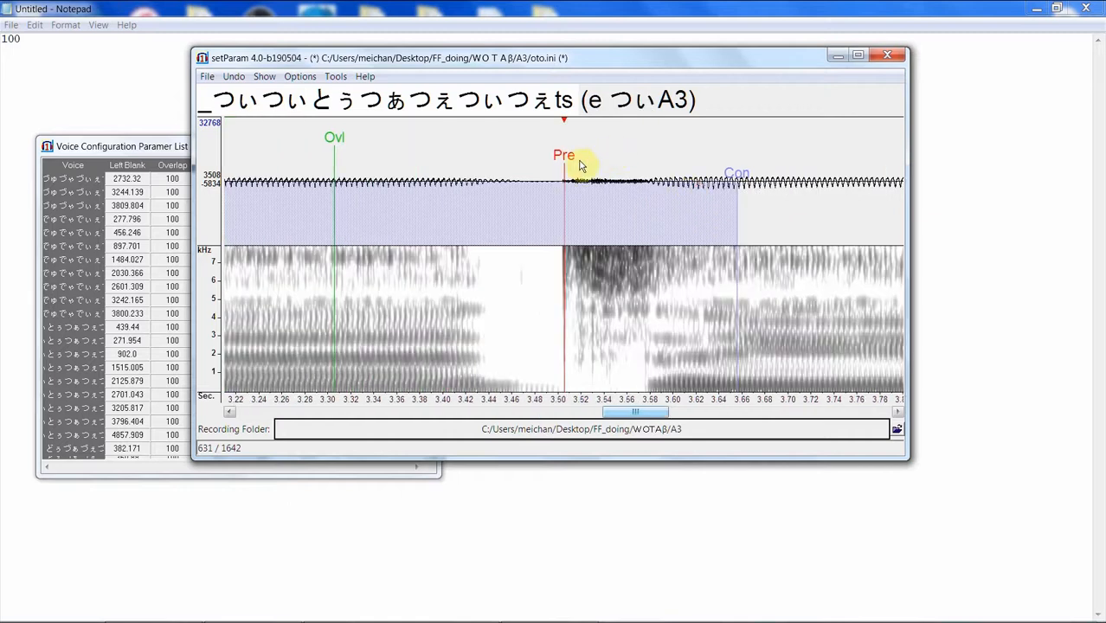
drag(578, 166, 662, 149)
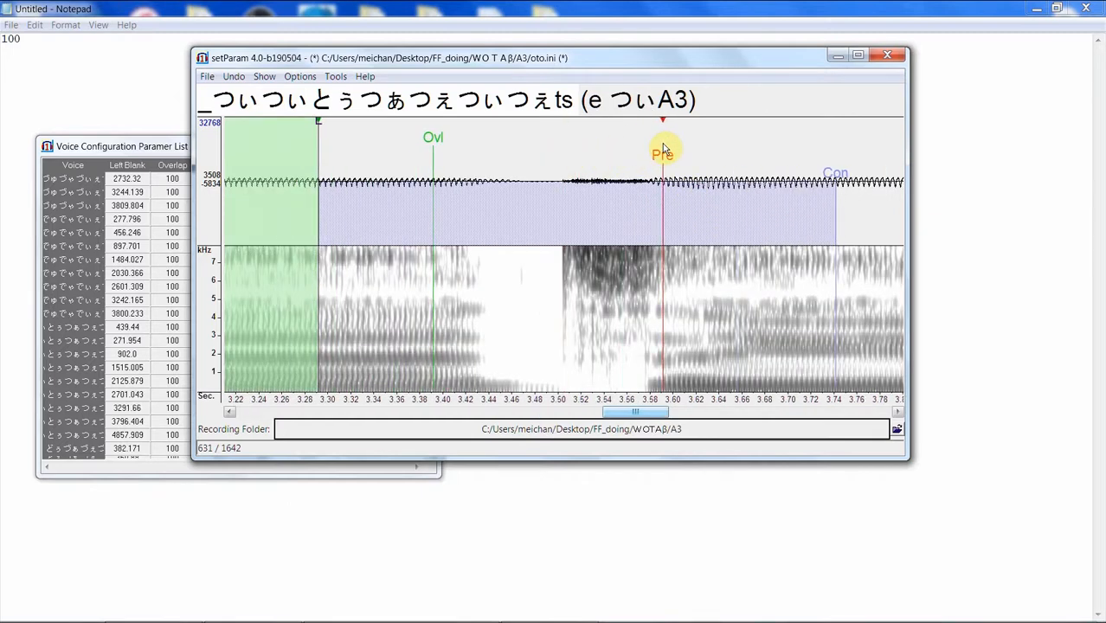
key(Down)
drag(570, 162, 655, 155)
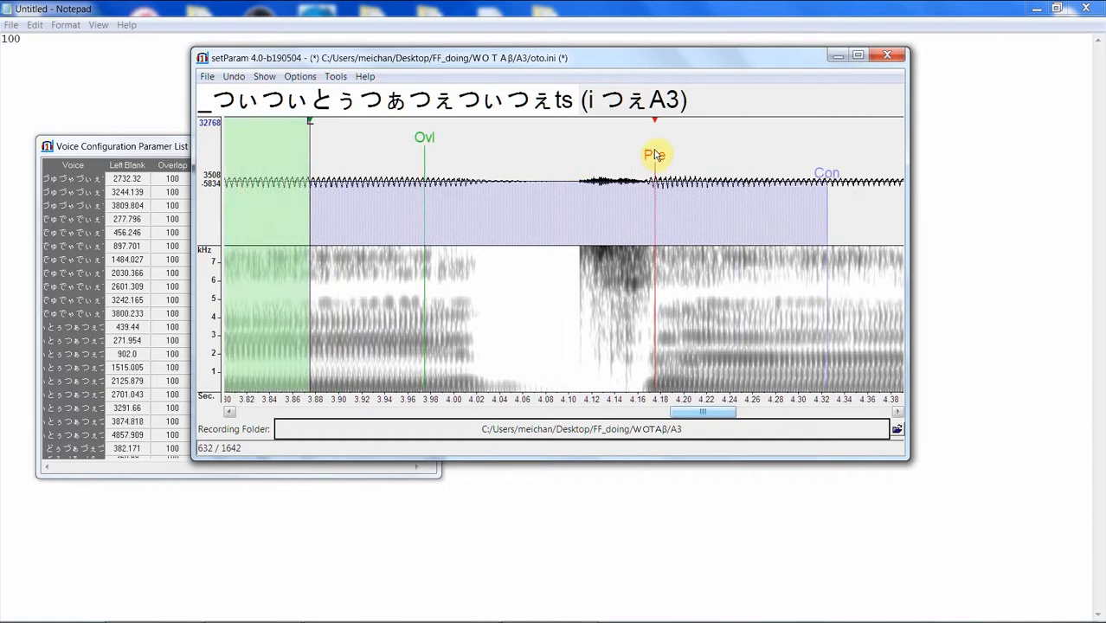
click(694, 179)
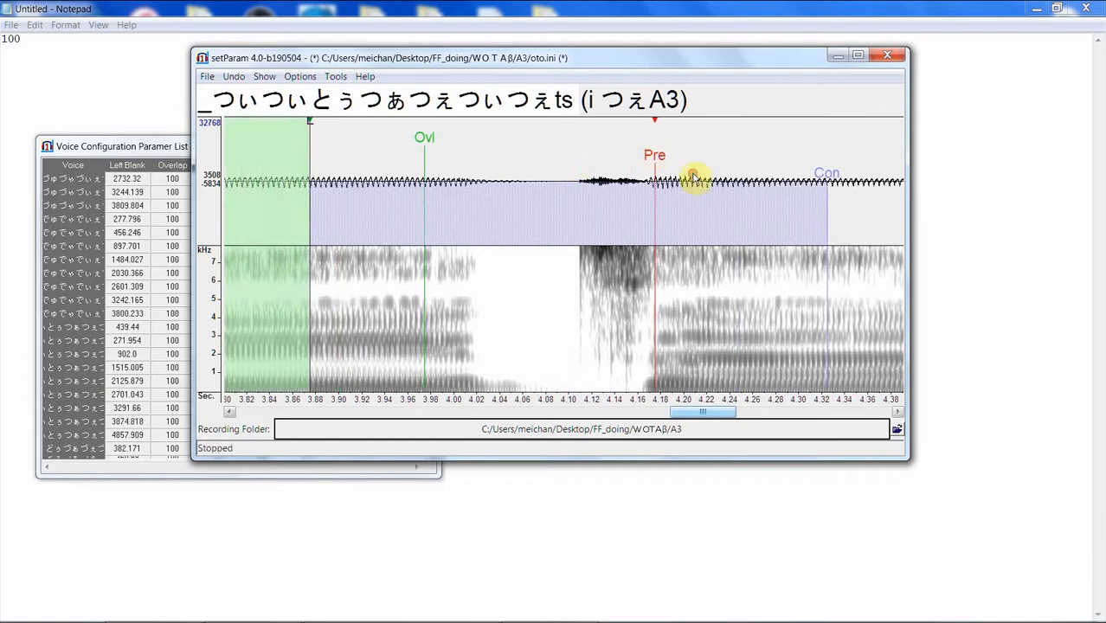
Step: Examine the e tsA3, づぃA32, - づぃA32 and i づぃA32 entries without editing them, playing back - づぃA32 to judge its consonant and vowel
key(Down)
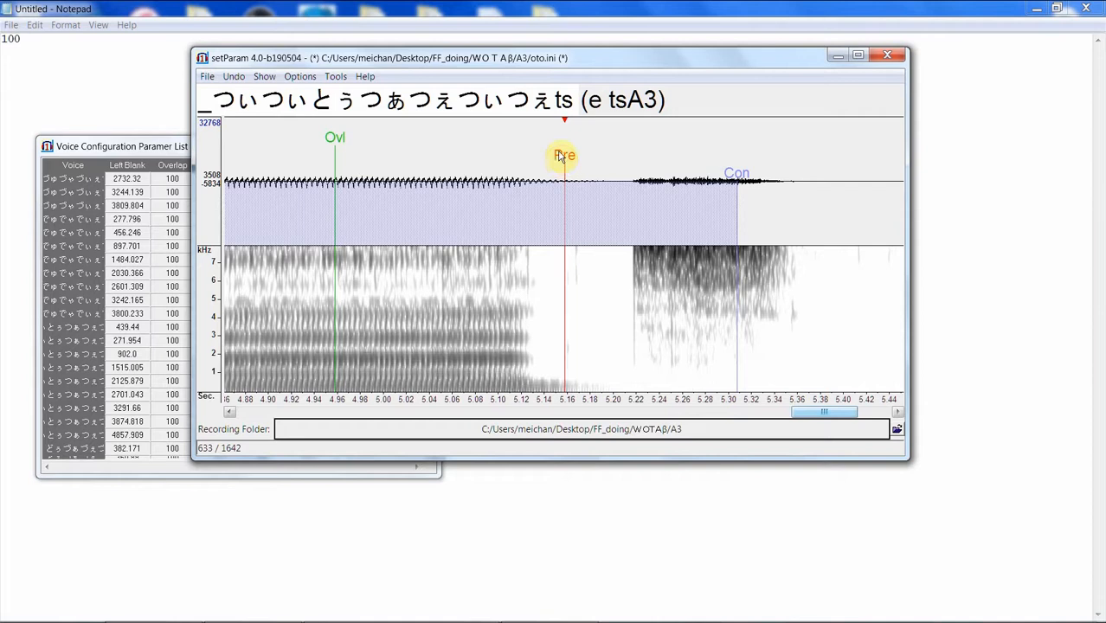
key(Down)
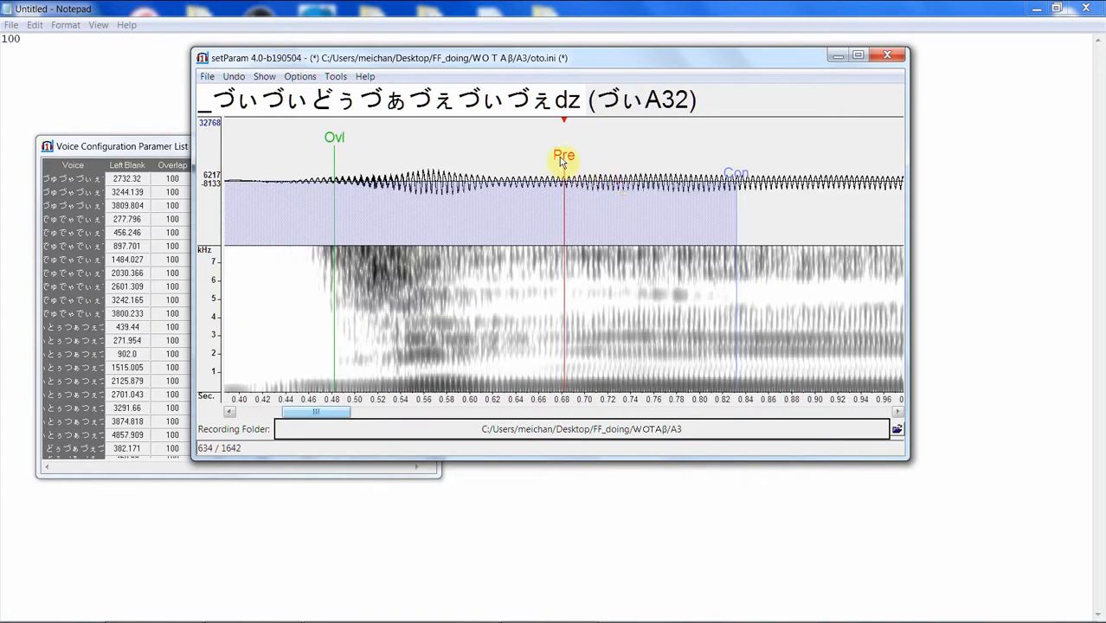
key(Down)
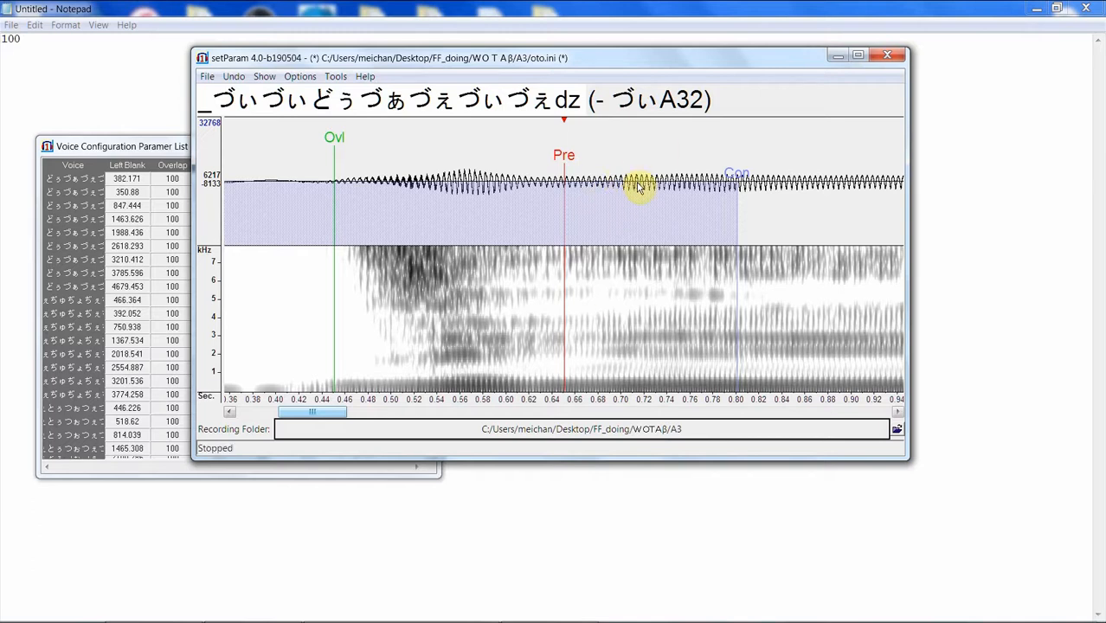
key(space)
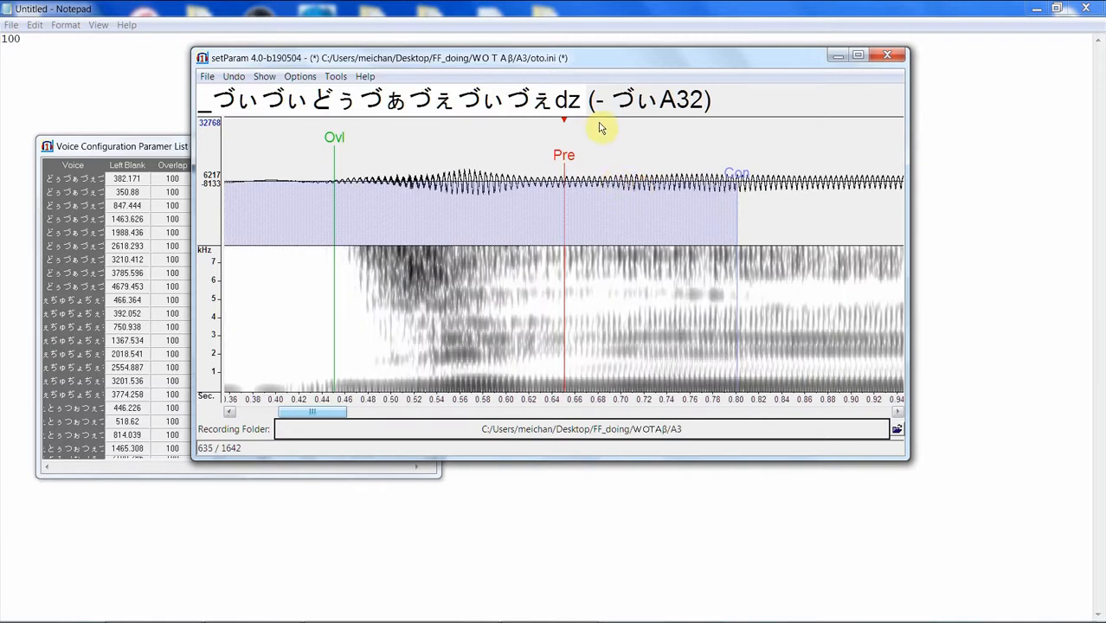
key(Down)
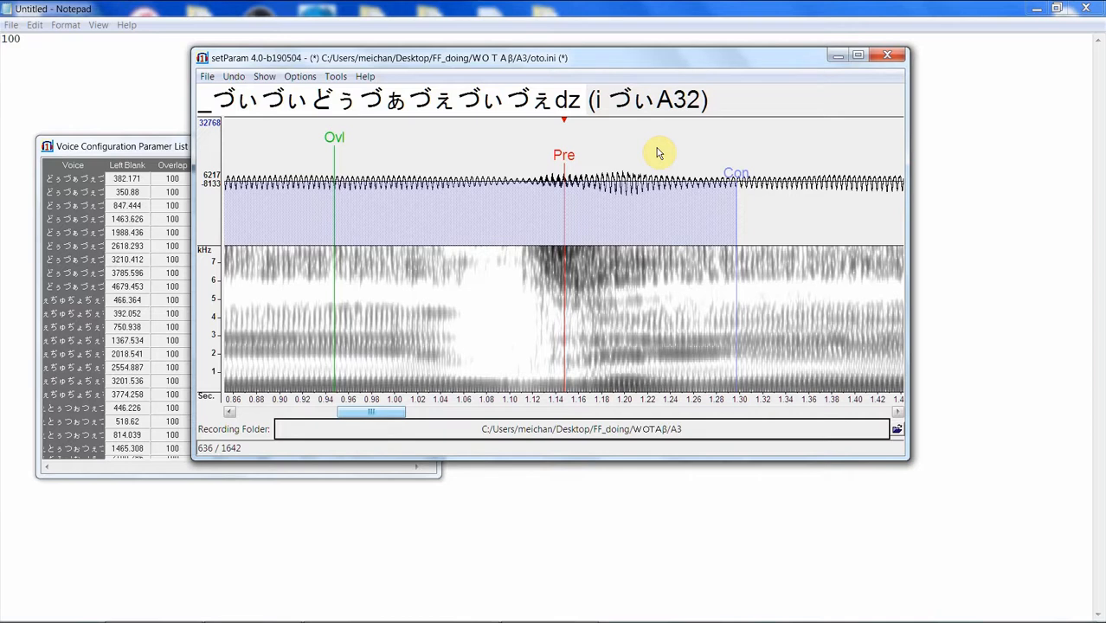
key(Down)
key(Up)
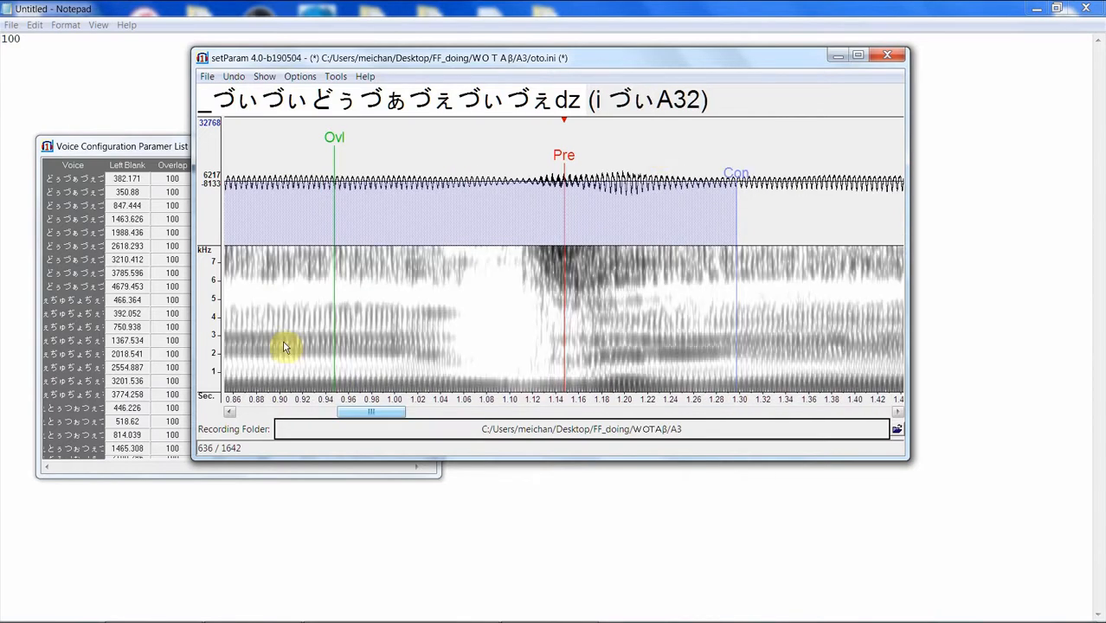
Step: Skip ahead in the parameter list to the - ねA3 entry and move its Pre marker to the vowel onset at about 0.52 s
click(153, 363)
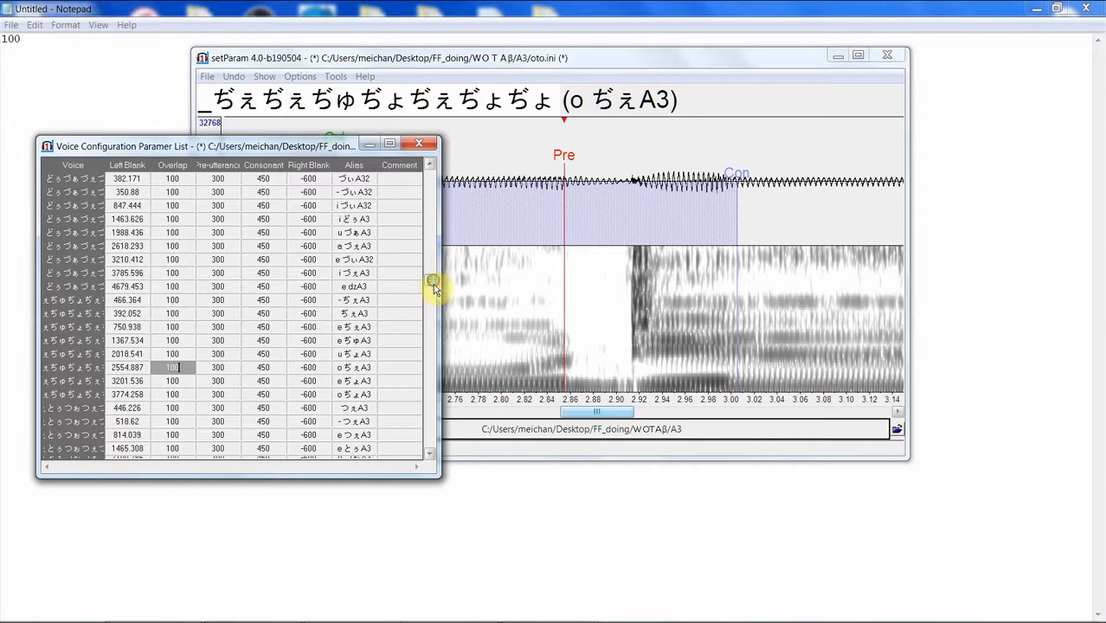
drag(432, 279, 435, 353)
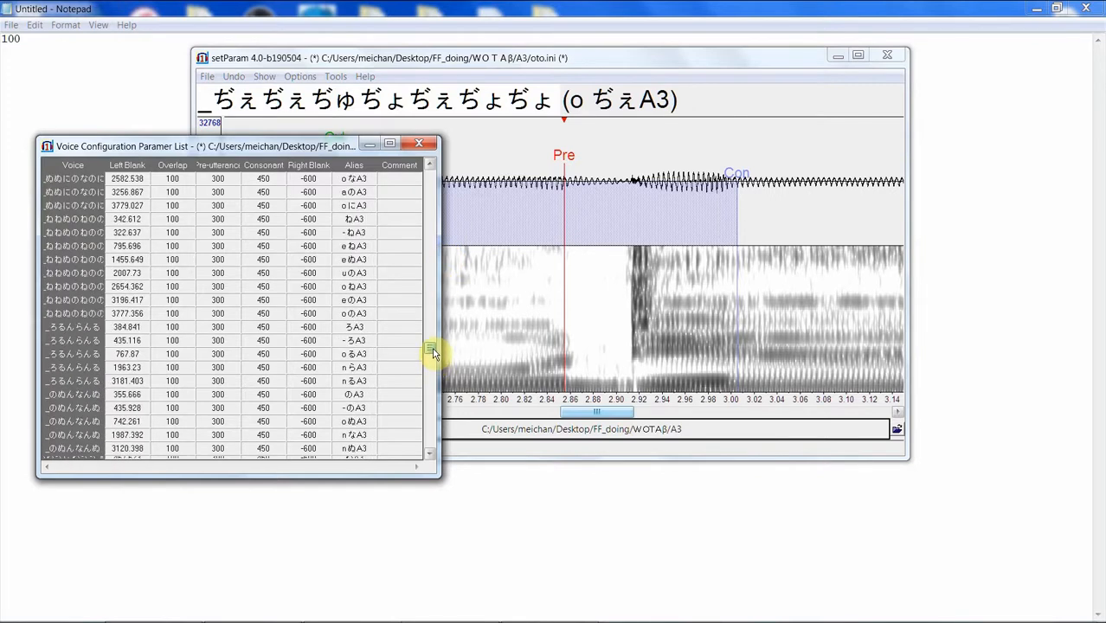
click(265, 231)
click(547, 58)
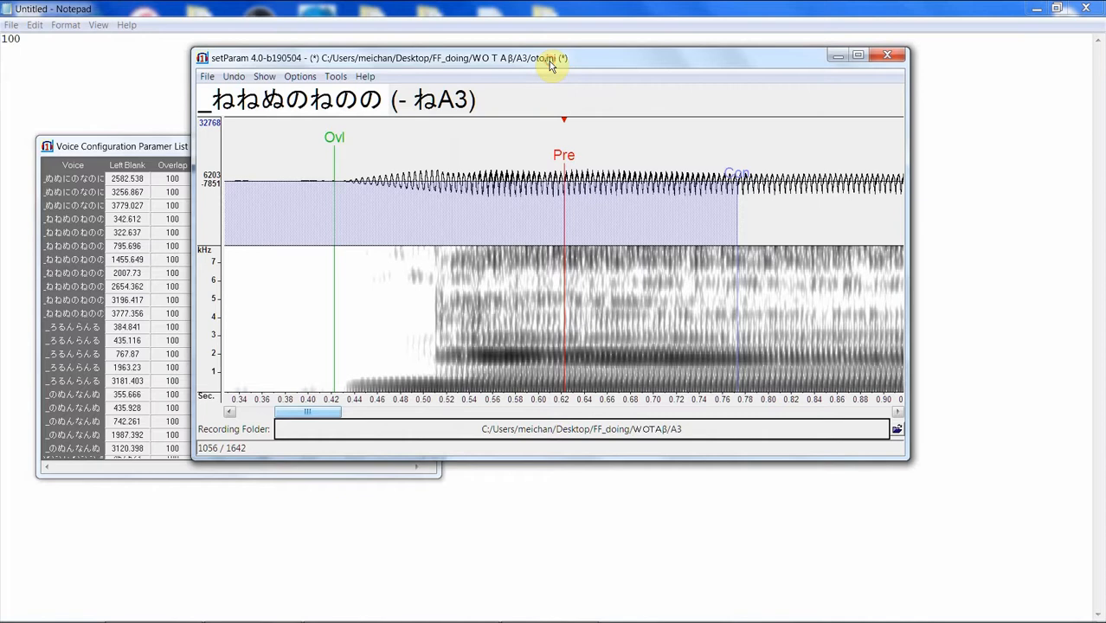
mouse_move(565, 156)
mouse_down()
mouse_move(457, 169)
mouse_move(435, 186)
mouse_move(444, 179)
mouse_up()
Step: Move the Pre marker of e ねA3 to the vowel onset and fine-tune it to about 1.14 s, checking it by playback
key(Down)
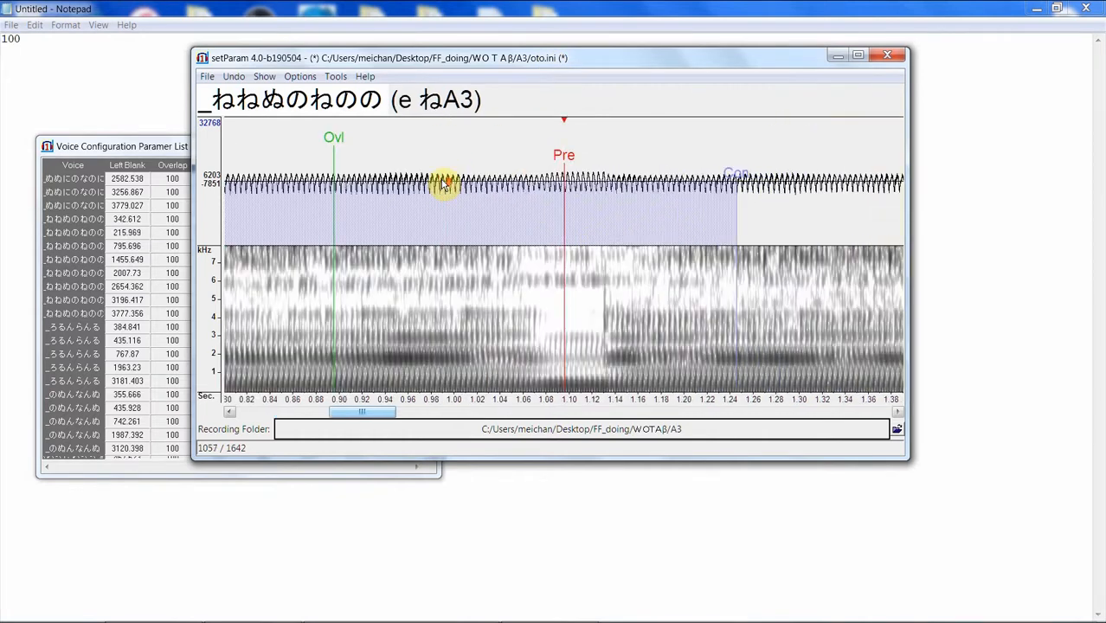
drag(565, 159, 609, 143)
scroll(611, 141, down, 1)
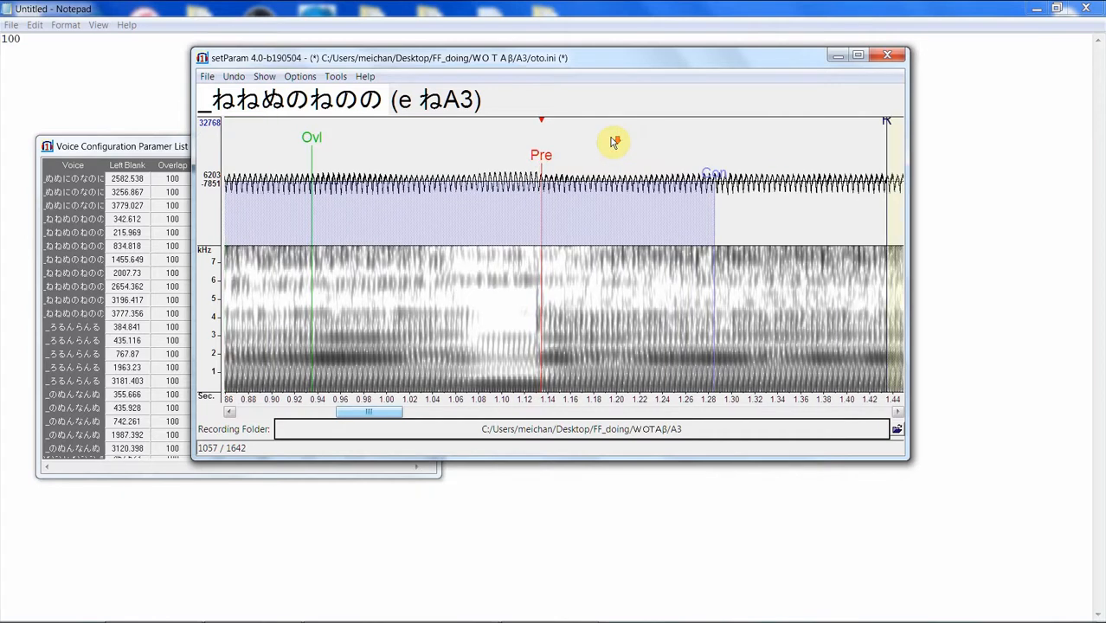
drag(547, 165, 541, 169)
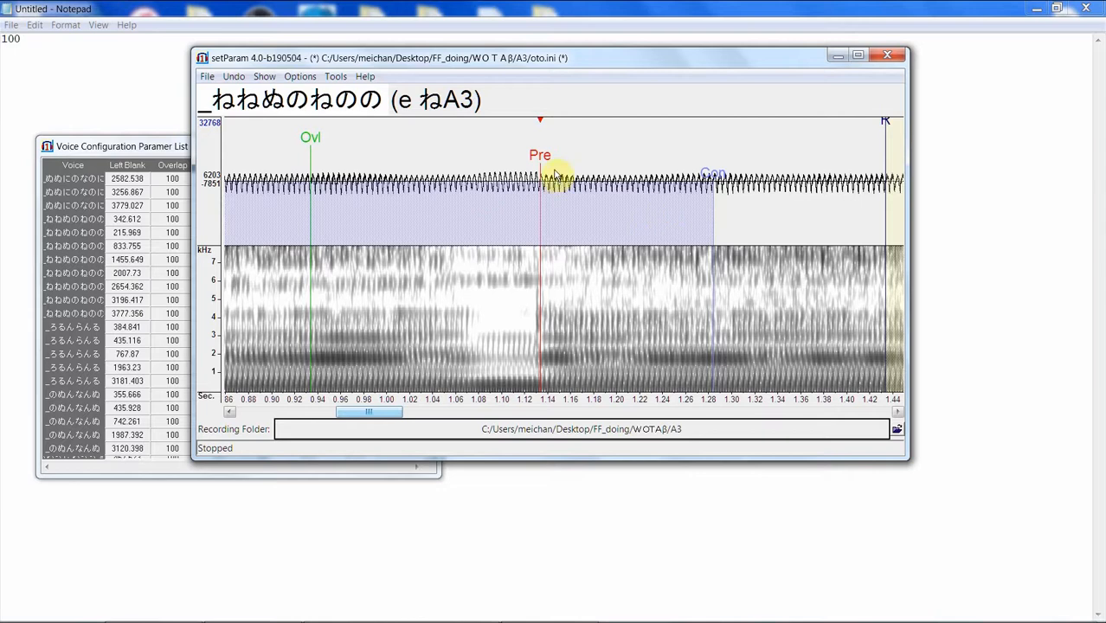
drag(541, 164, 545, 162)
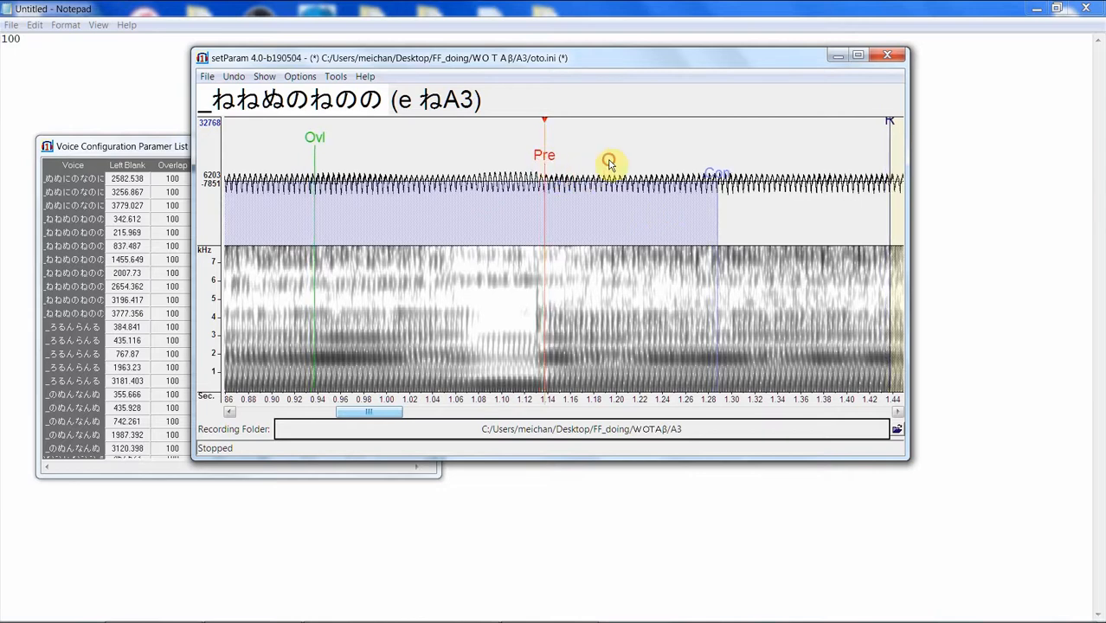
Step: Place the Pre marker of e ぬA3 at the vowel onset at about 1.78 s and that of u のA3 at about 2.36 s
key(Down)
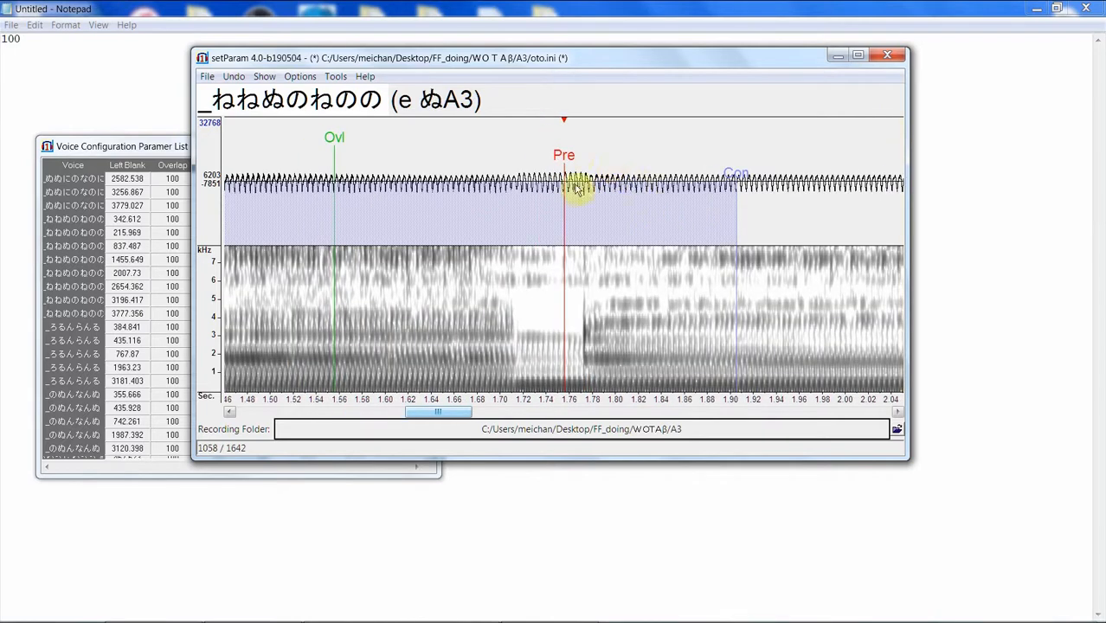
drag(570, 158, 588, 156)
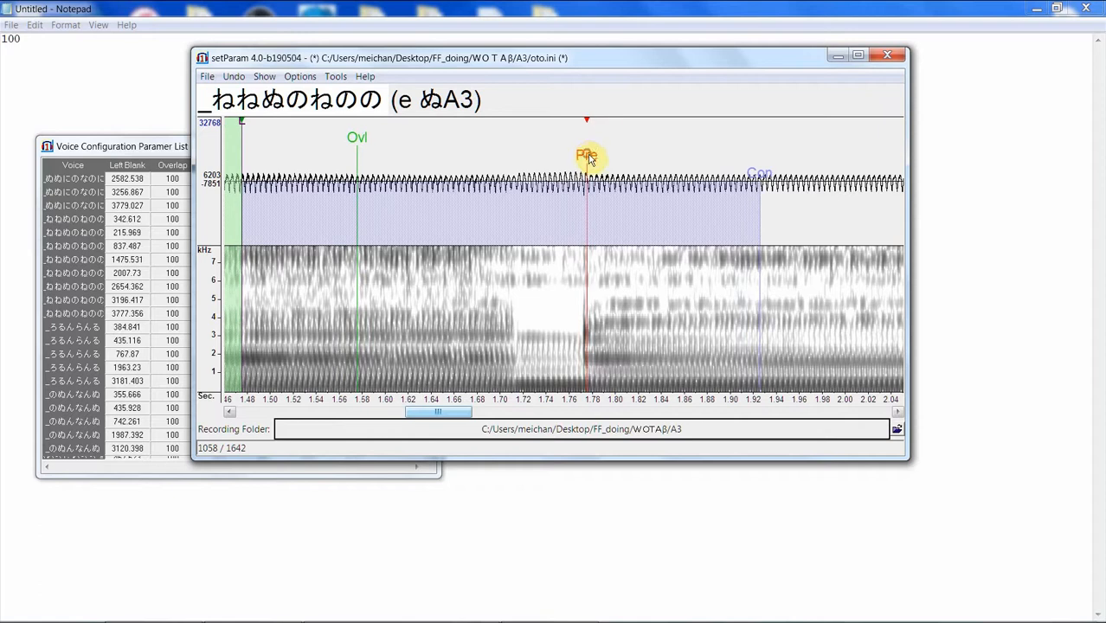
key(Down)
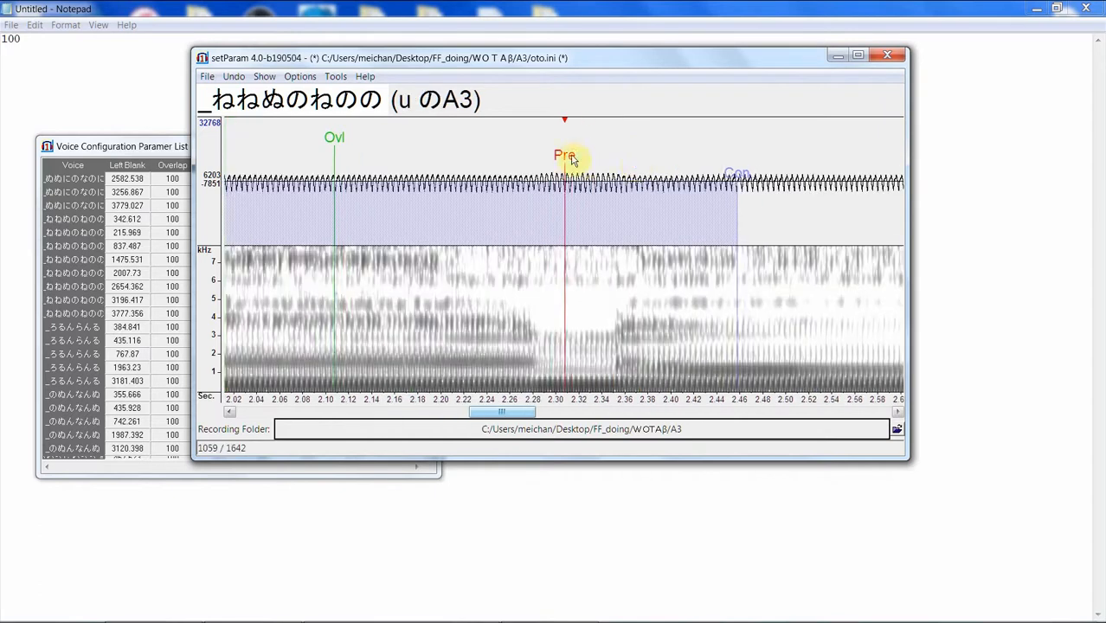
drag(565, 163, 620, 159)
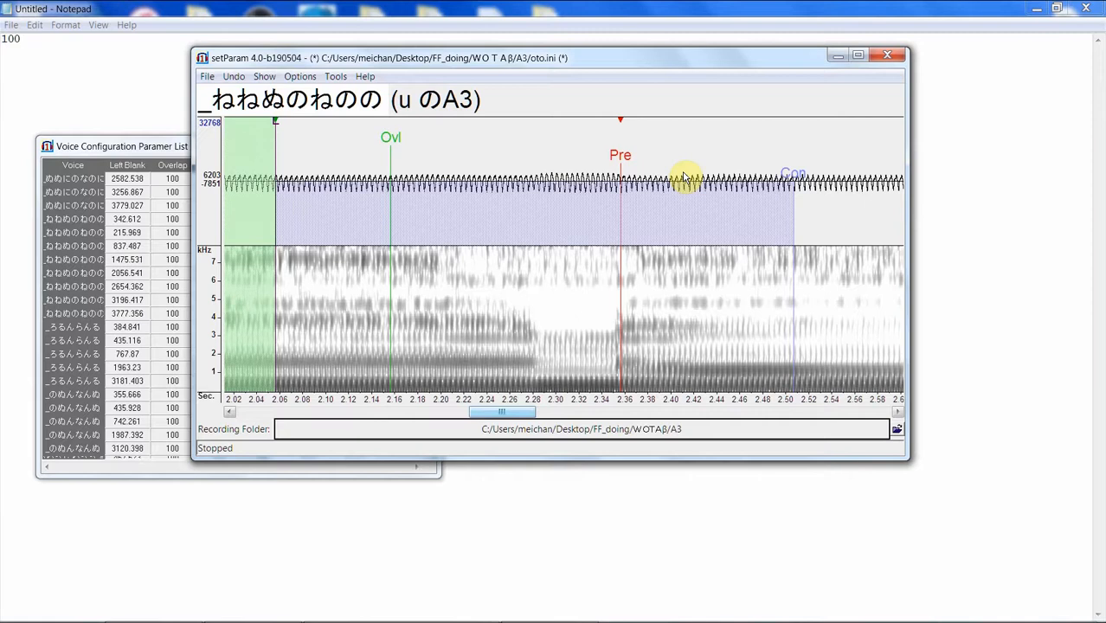
Step: Move the Pre marker of o ねA3 to the vowel onset and fine-tune it to about 2.98 s
key(Down)
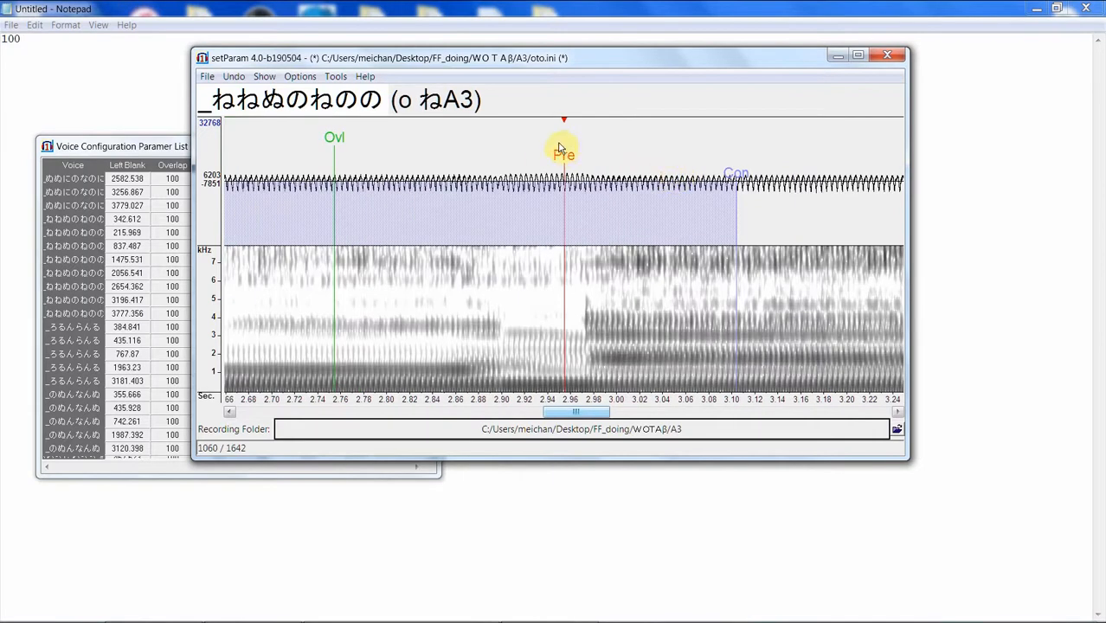
drag(558, 149, 590, 154)
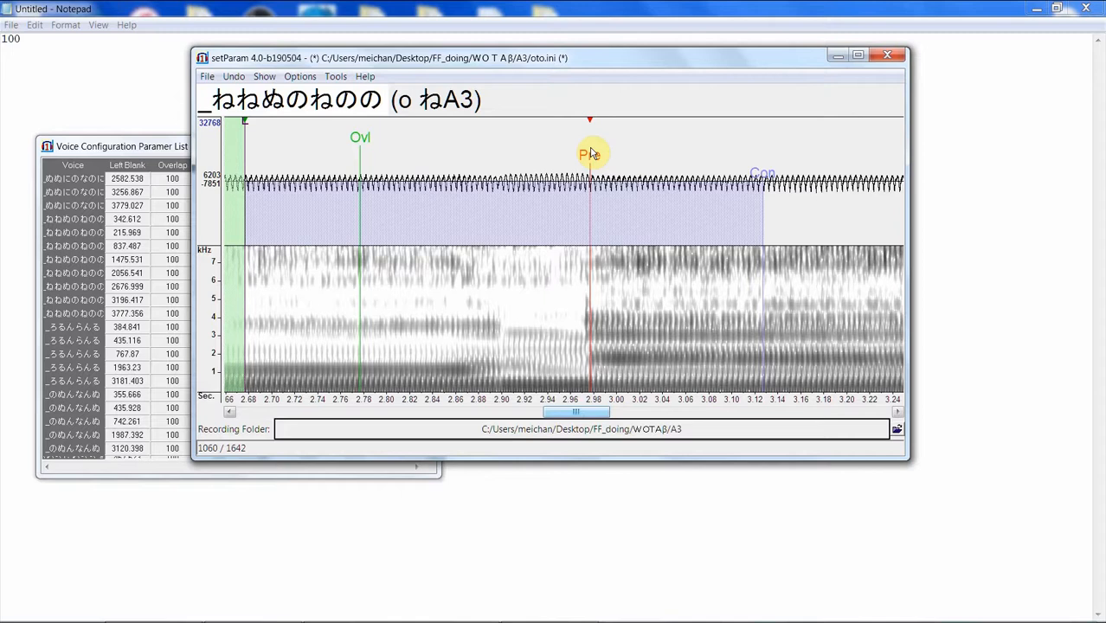
mouse_move(589, 154)
mouse_down()
mouse_move(612, 163)
mouse_move(594, 163)
mouse_up()
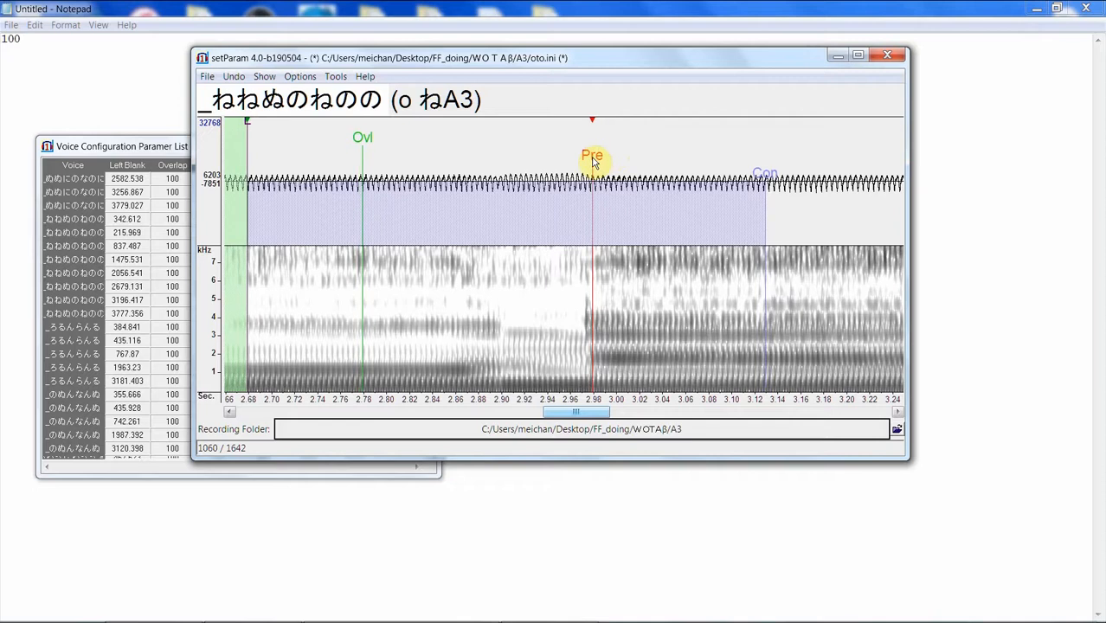
Step: Place the Pre marker of e のA3 at the vowel onset at about 3.58 s and that of o のA3 at about 4.16 s
key(Down)
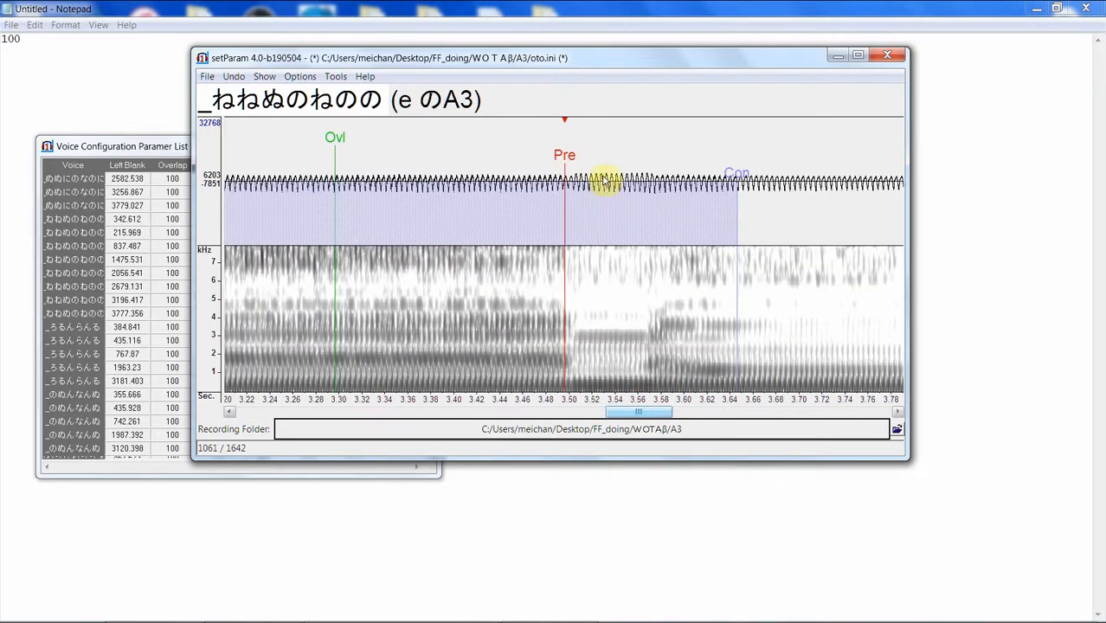
mouse_move(565, 158)
mouse_down()
mouse_move(660, 160)
mouse_move(662, 173)
mouse_up()
key(Down)
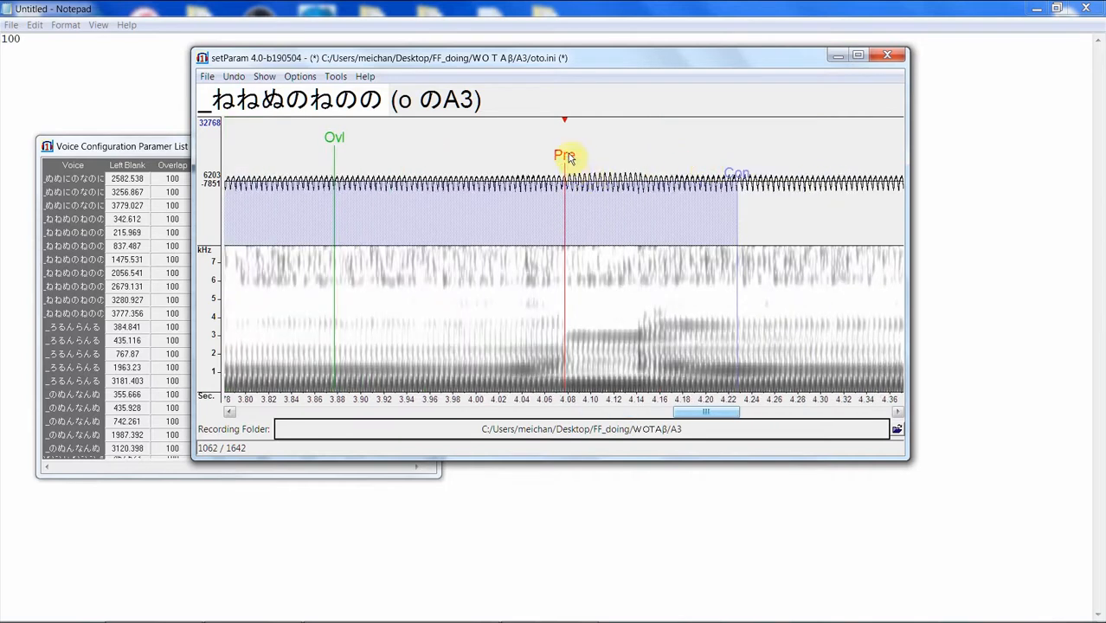
drag(568, 159, 662, 158)
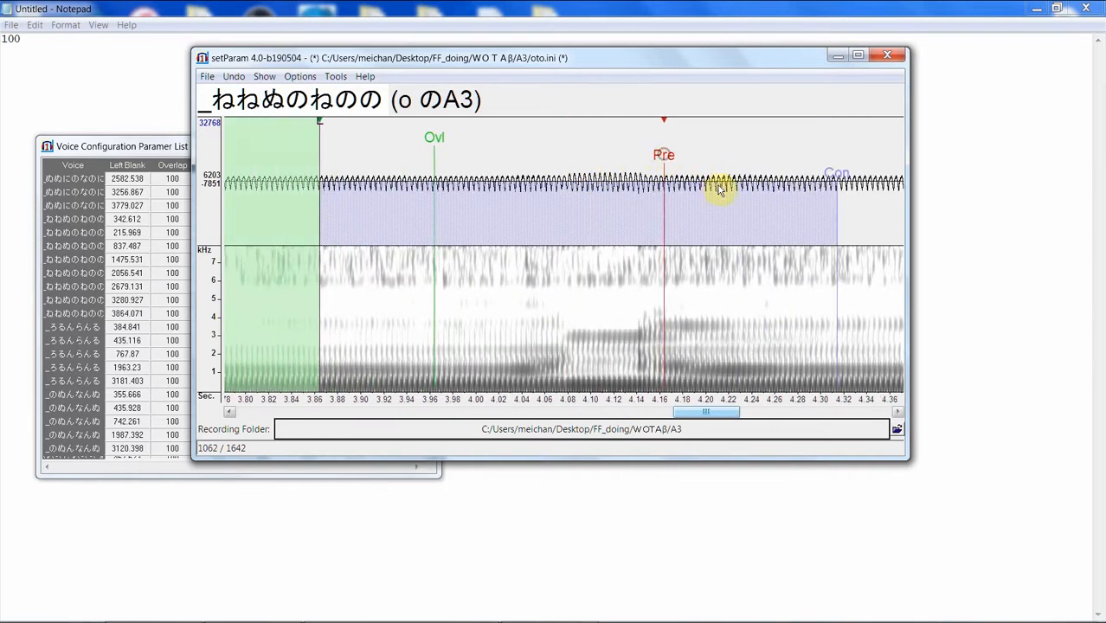
Step: Place the Pre marker of ろA3 at about 0.55 s and that of - ろA3 at about 0.58 s, checking each by playback
key(Down)
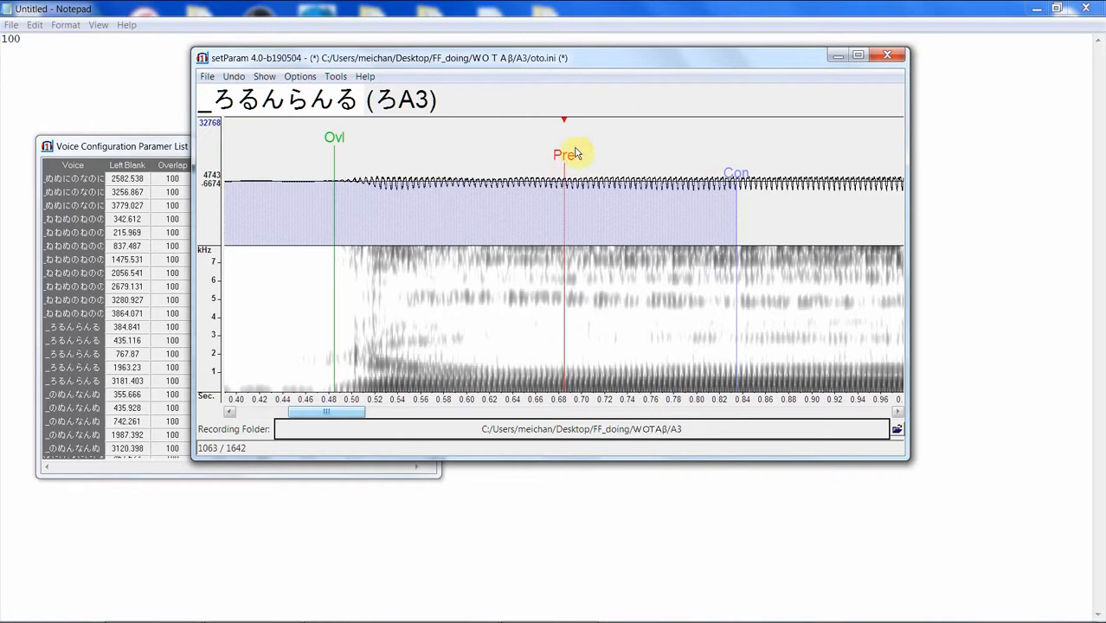
drag(576, 154, 413, 165)
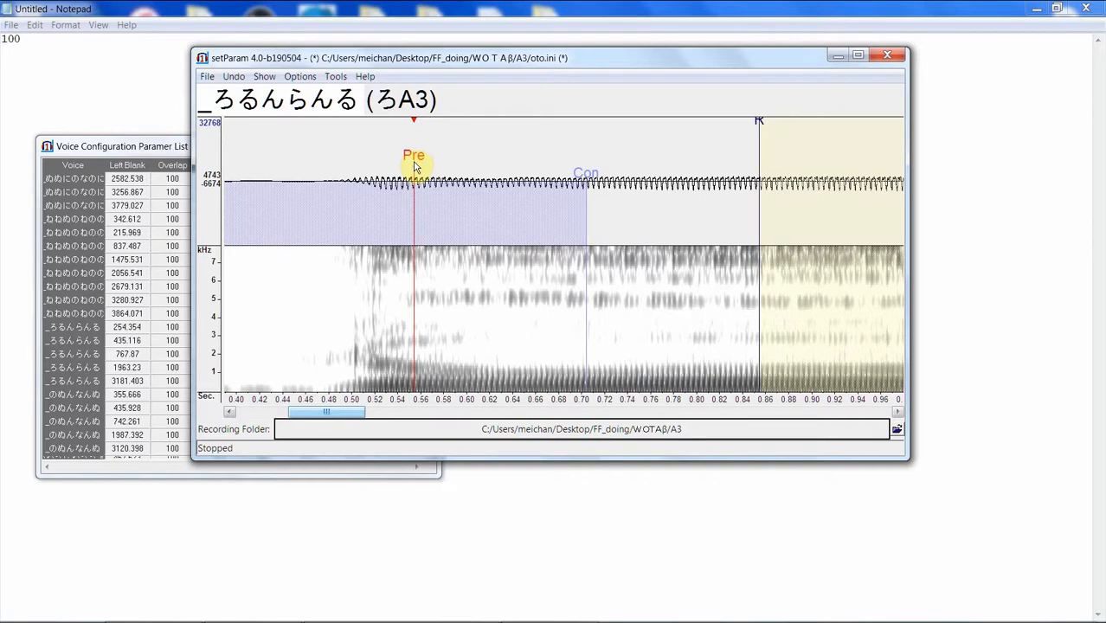
key(Down)
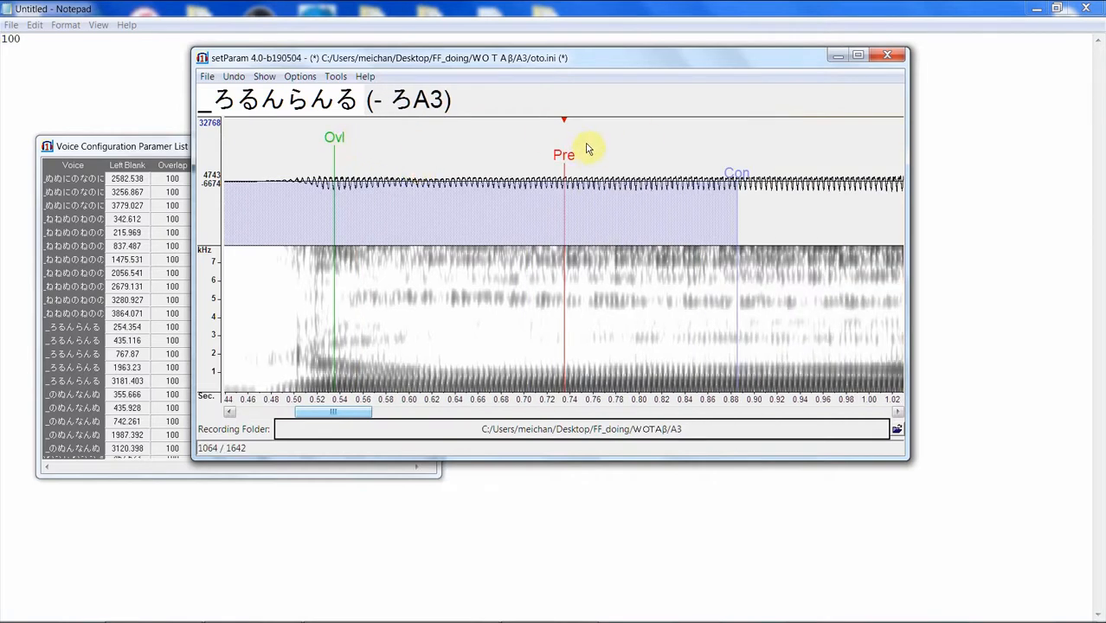
drag(578, 160, 382, 165)
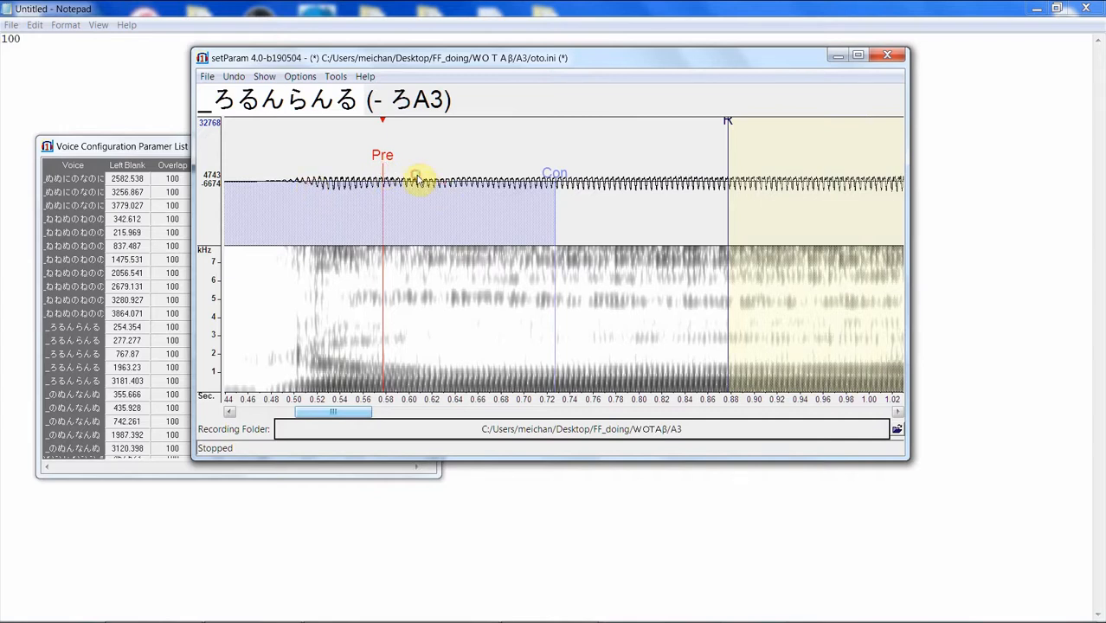
Step: Place the Pre marker of o るA3 at about 1.14 s and that of n らA3 at the vowel onset at about 2.30 s
key(Down)
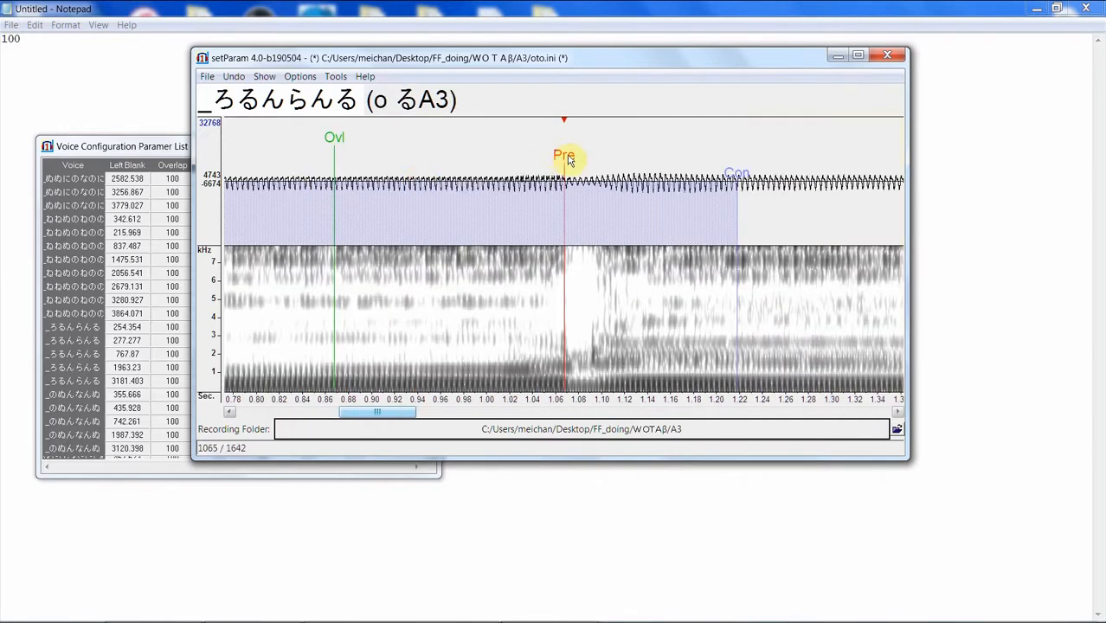
mouse_move(563, 156)
mouse_down()
mouse_move(617, 158)
mouse_move(652, 131)
mouse_move(647, 146)
mouse_up()
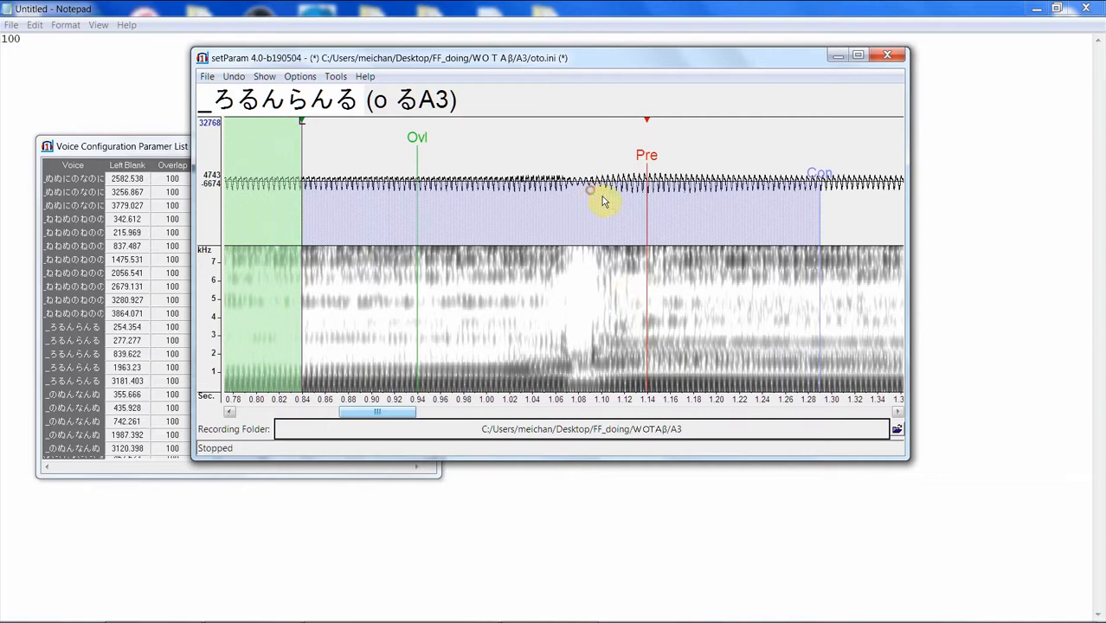
key(Down)
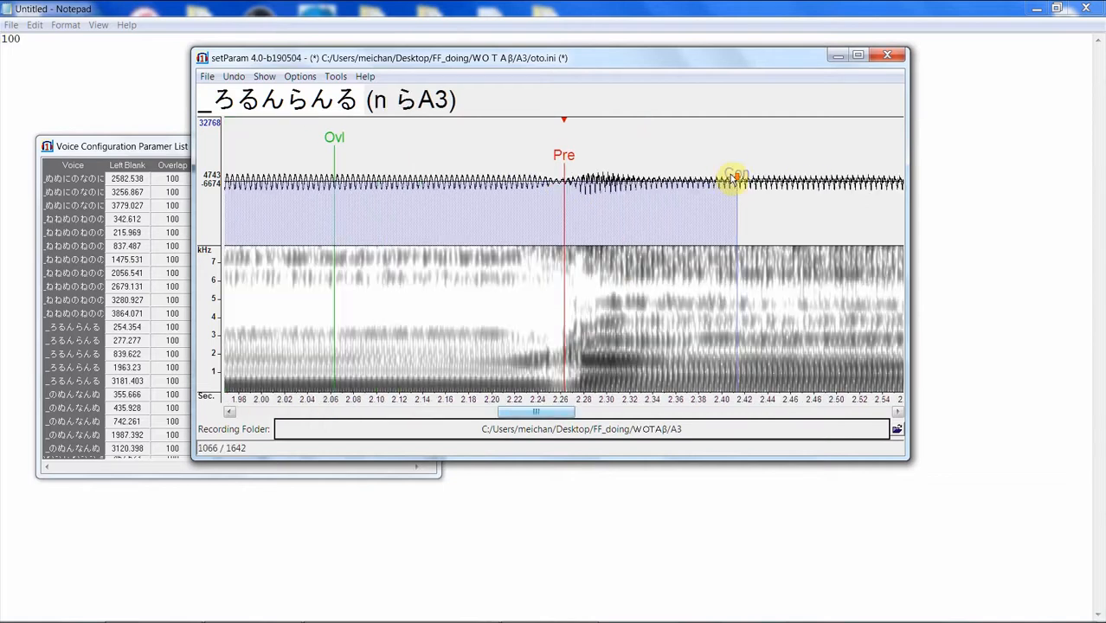
mouse_move(568, 156)
mouse_down()
mouse_move(608, 153)
mouse_move(635, 130)
mouse_move(605, 154)
mouse_up()
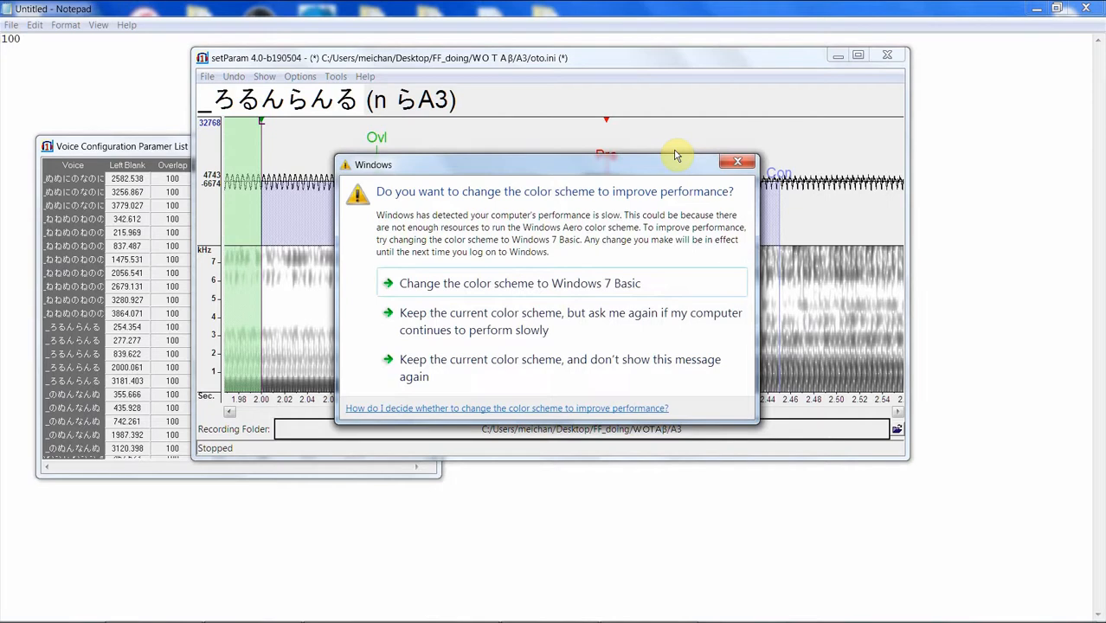
mouse_move(732, 600)
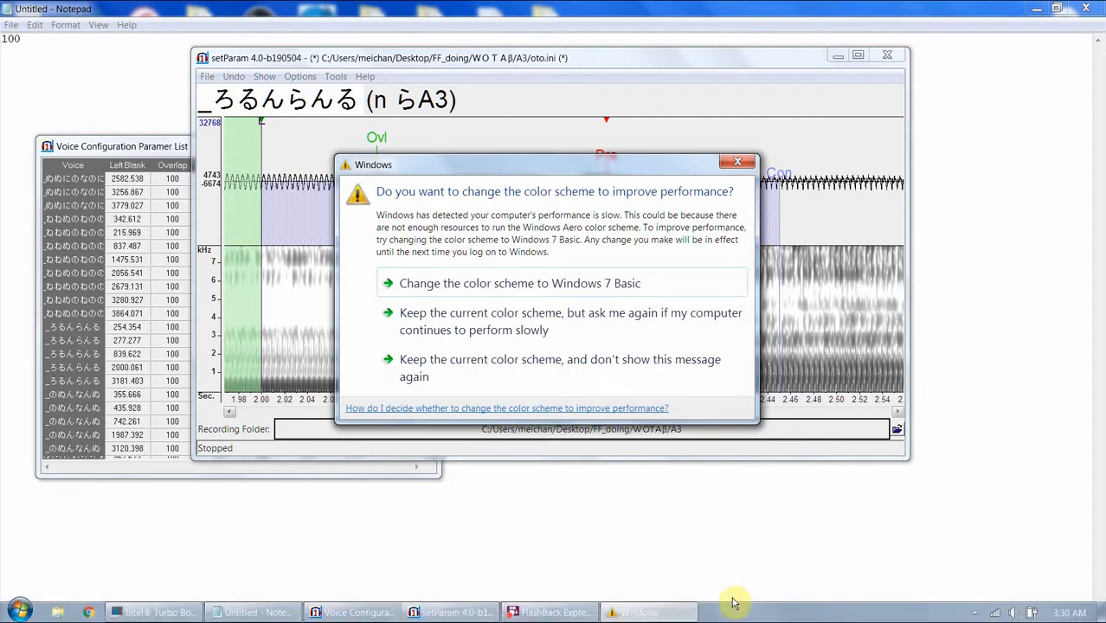
click(595, 612)
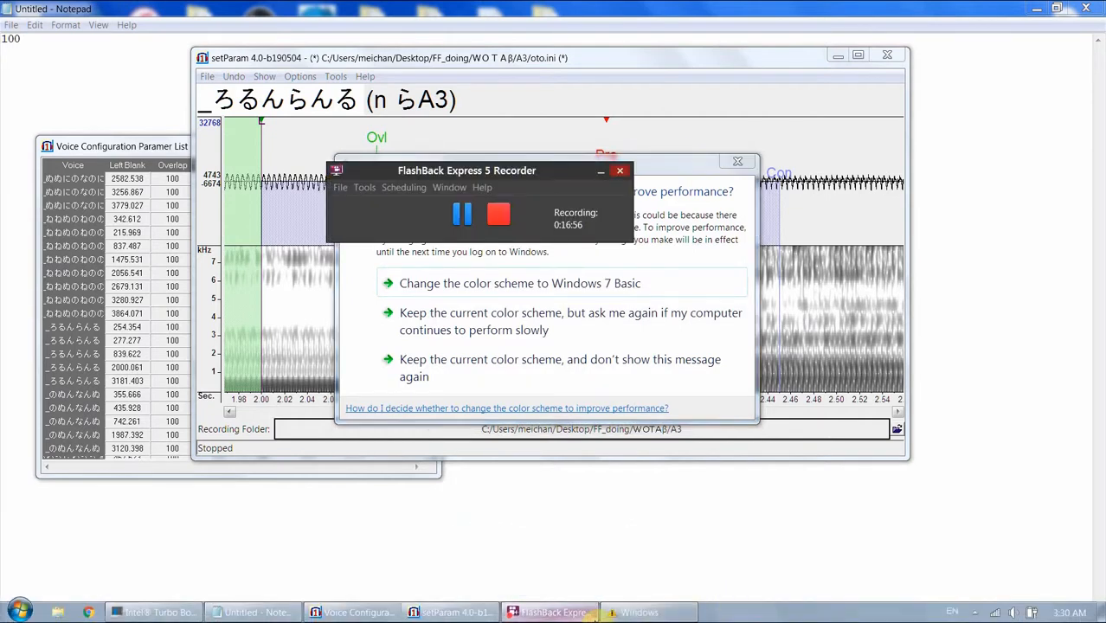
click(643, 193)
drag(642, 193, 837, 197)
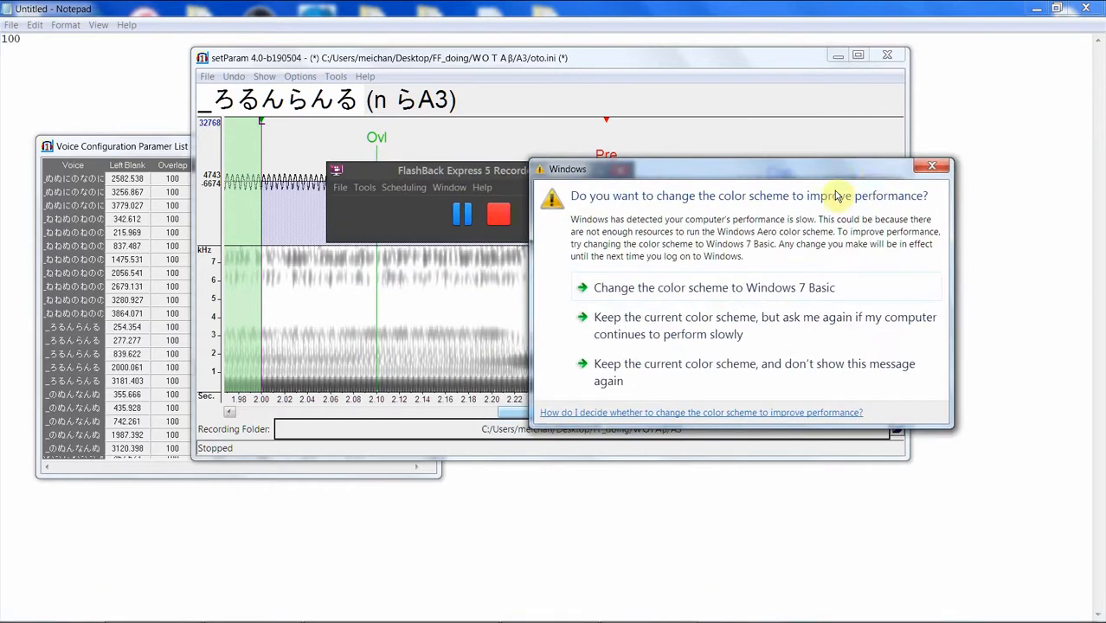
drag(451, 176, 323, 204)
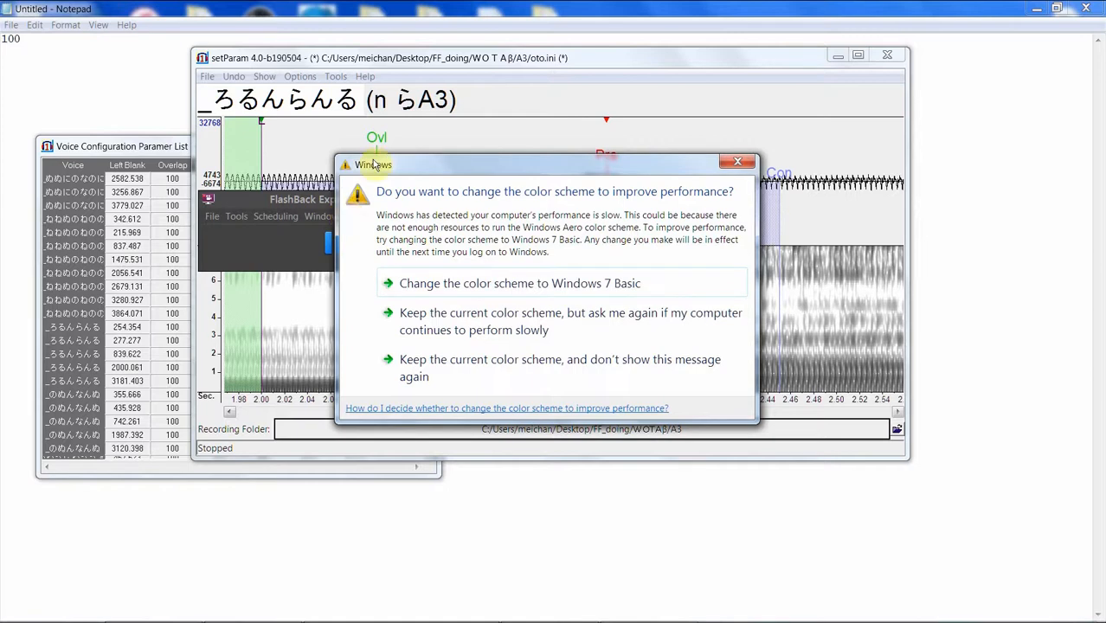
drag(283, 201, 199, 204)
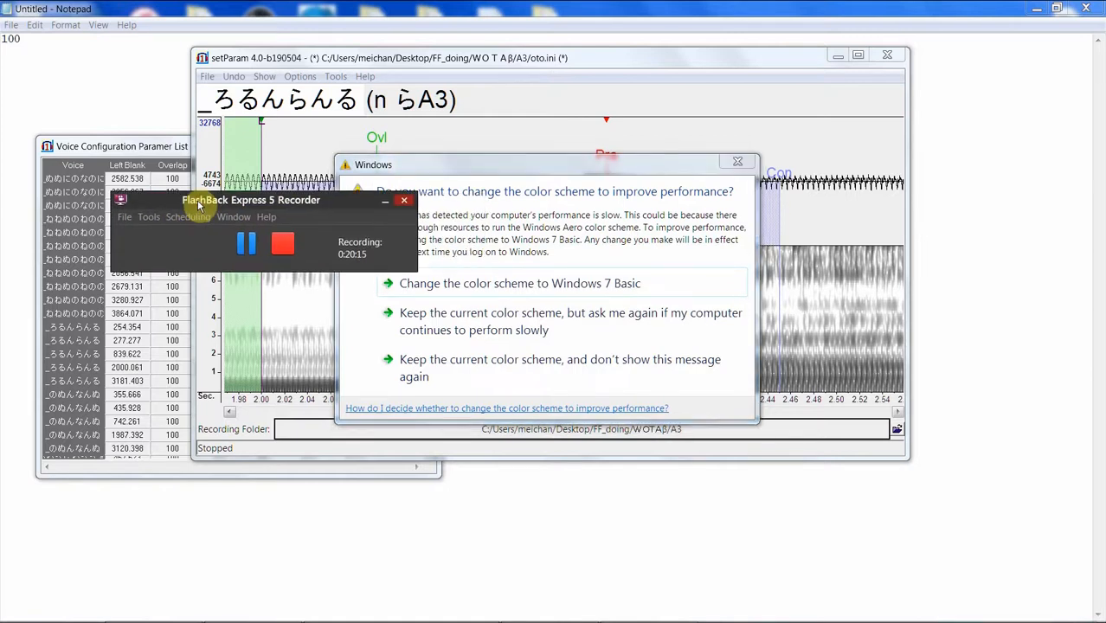